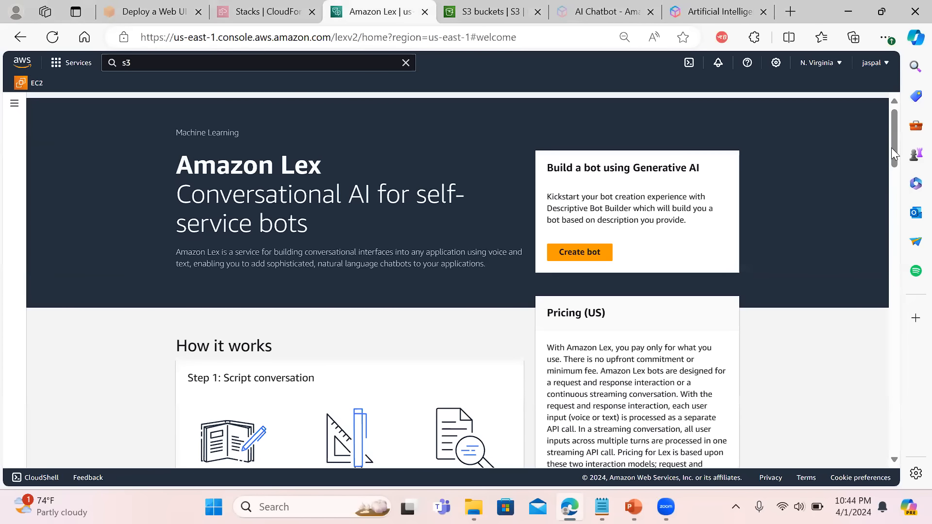
Review the Amazon Lex welcome page, covering how it works, benefits and features, chat service integrations, and use cases
drag(892, 148, 894, 174)
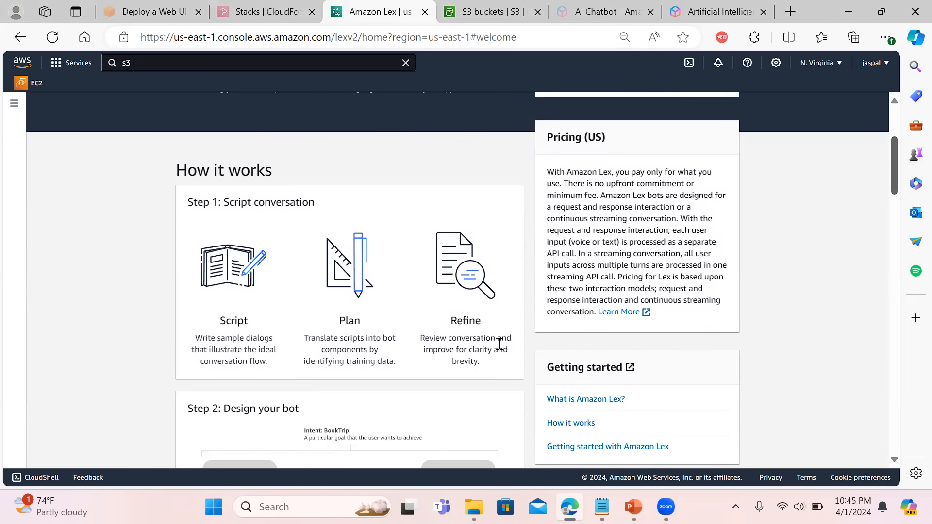
drag(896, 175, 896, 210)
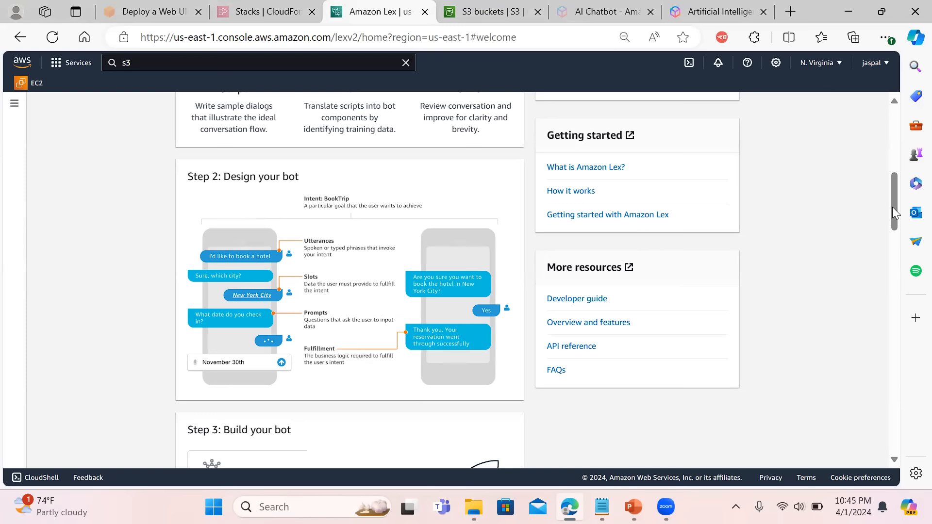
drag(896, 205, 900, 251)
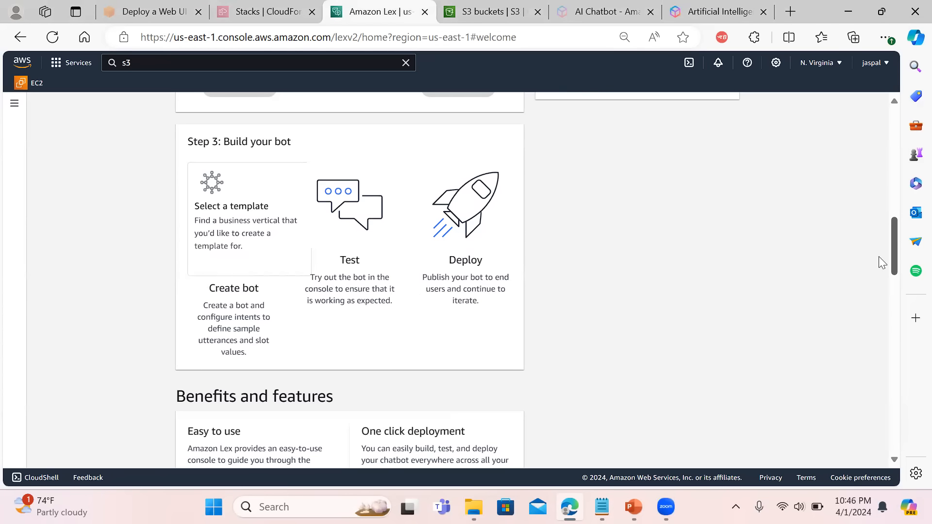
drag(896, 246, 894, 289)
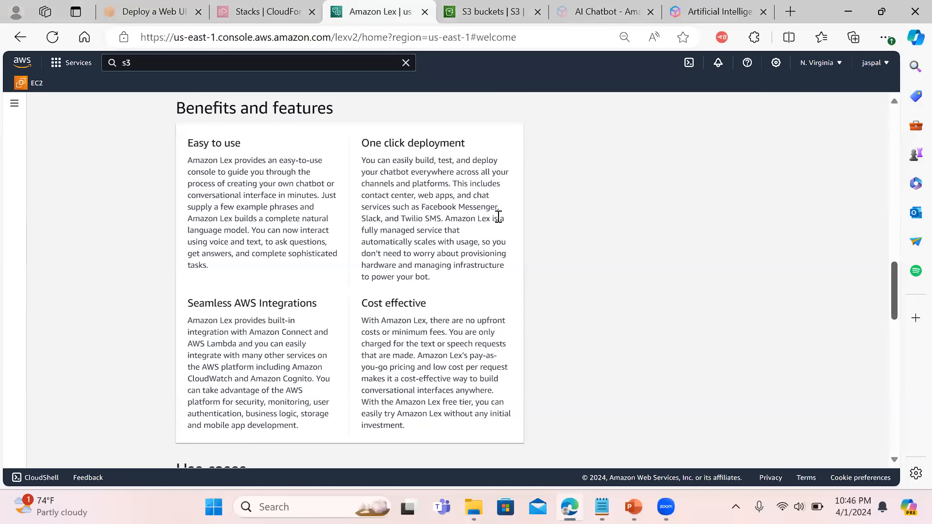
drag(472, 195, 586, 252)
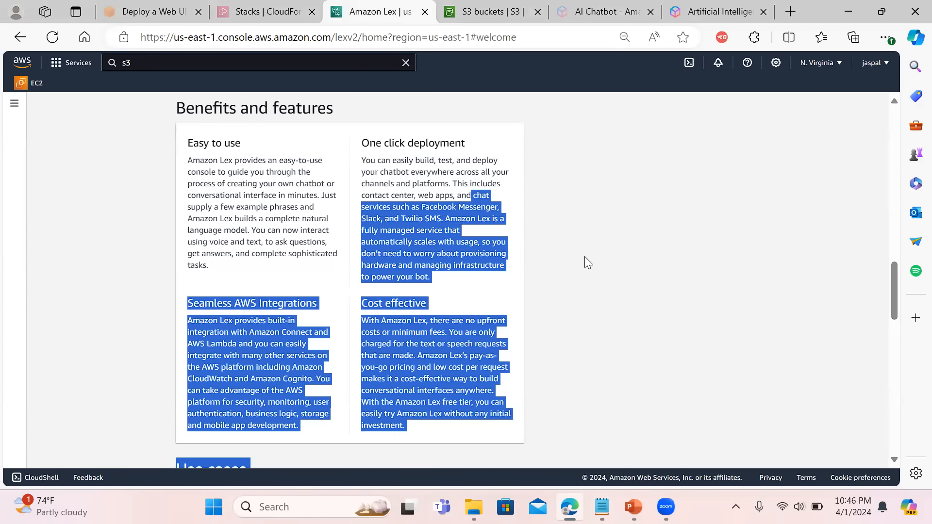
click(621, 387)
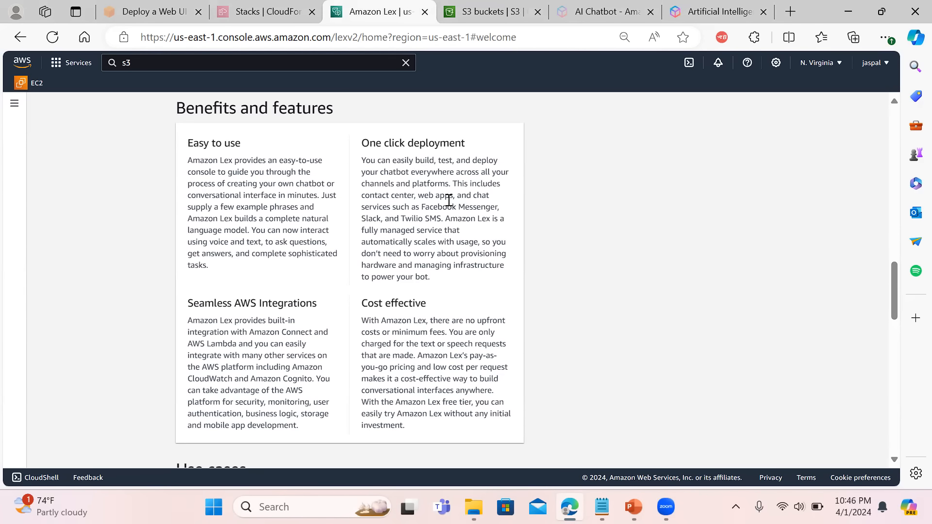
drag(421, 208, 441, 219)
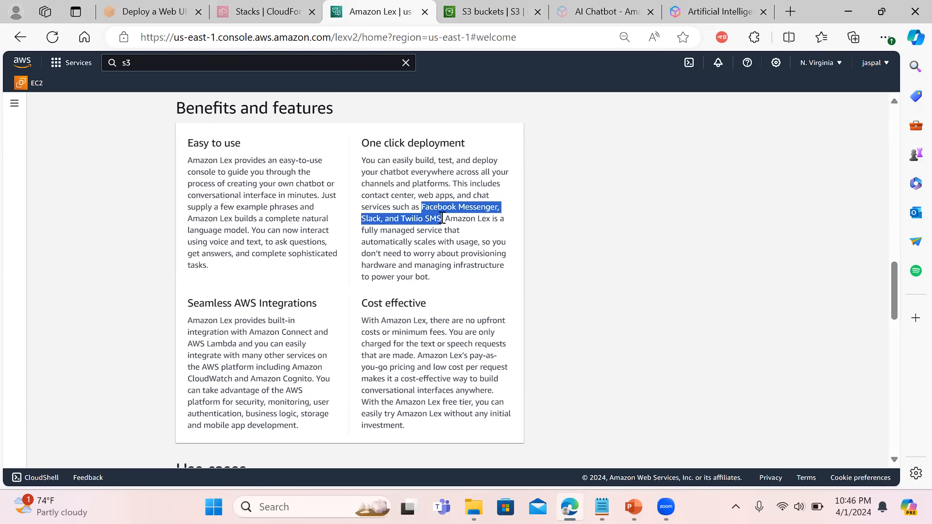
click(585, 290)
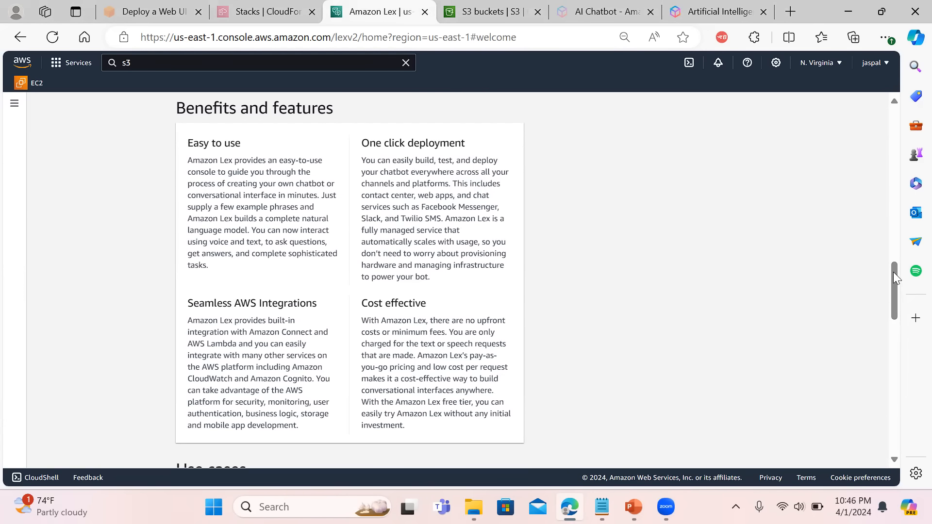
drag(894, 272, 894, 281)
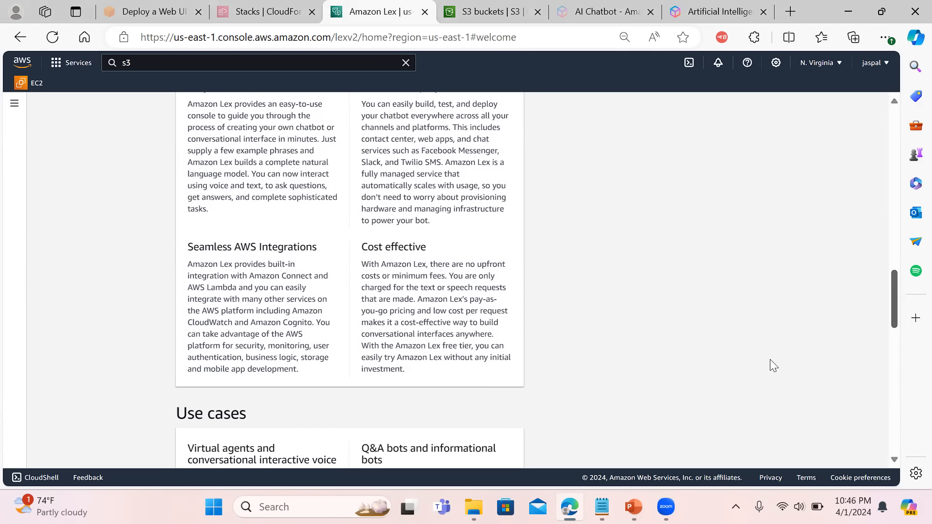
drag(892, 294, 895, 328)
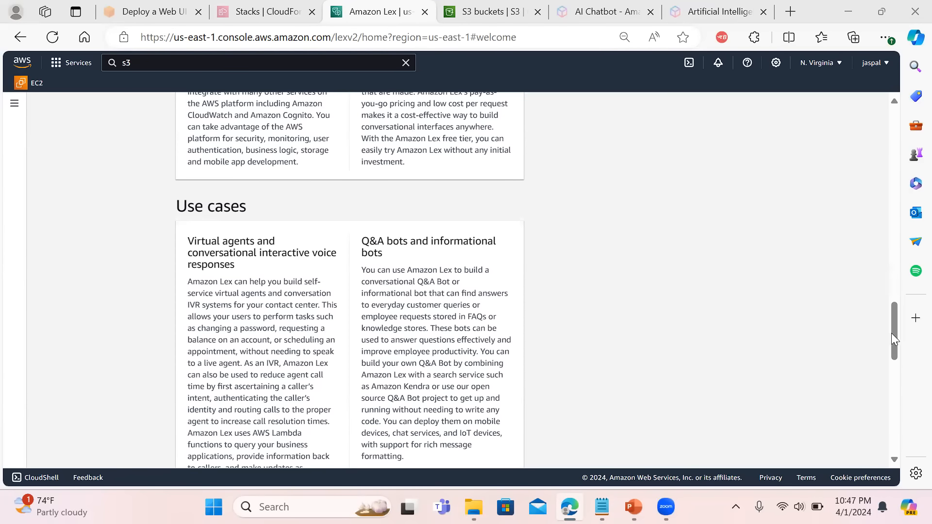
drag(896, 328, 905, 60)
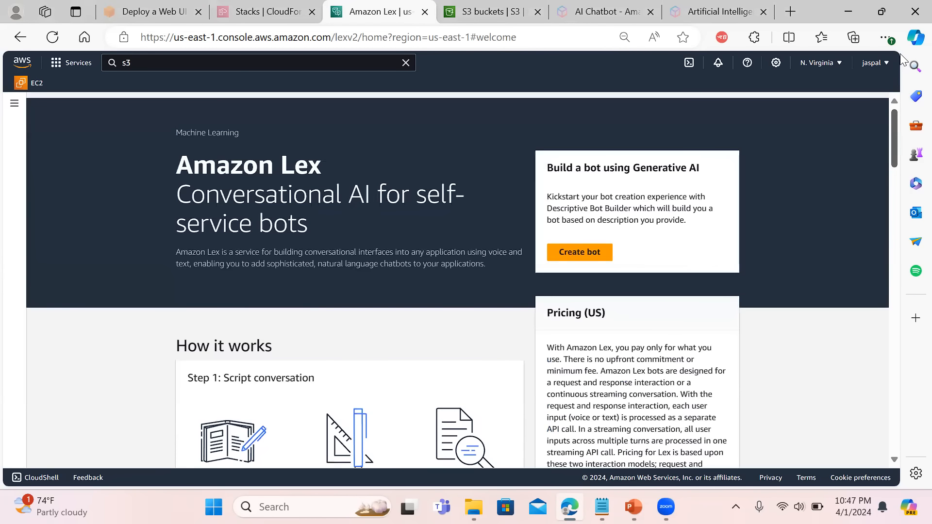
Go to the list of Lex bots and start creating a new bot
click(15, 103)
click(28, 141)
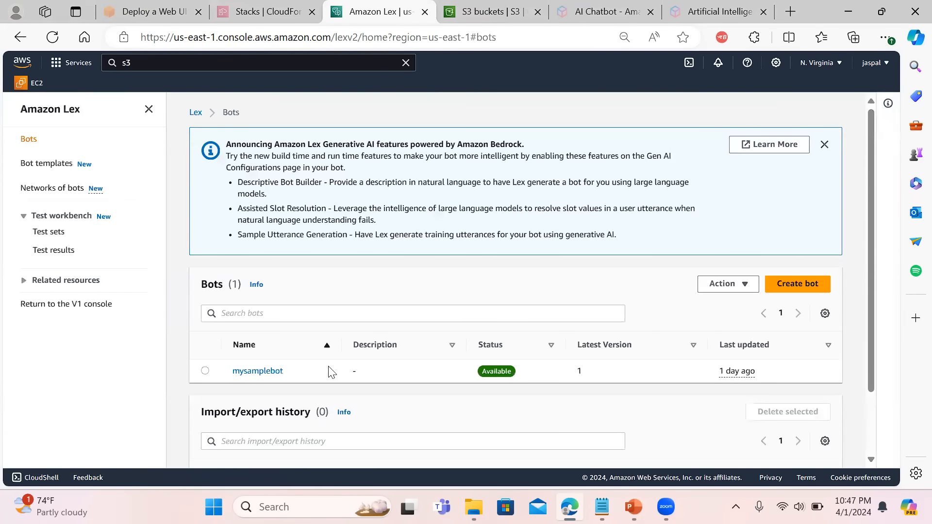
click(819, 285)
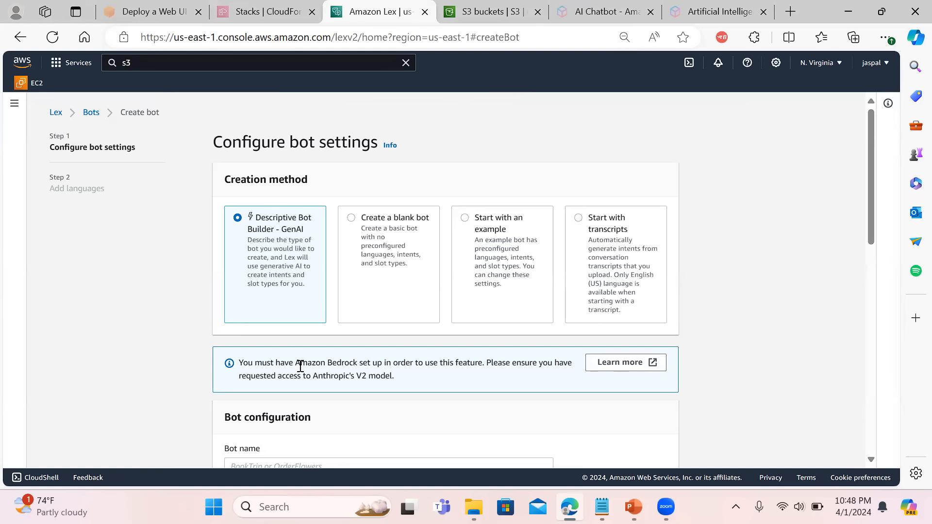
Examine the Descriptive Bot Builder's Amazon Bedrock requirement, the bot configuration fields, and the Start with transcripts creation method
drag(300, 366, 418, 365)
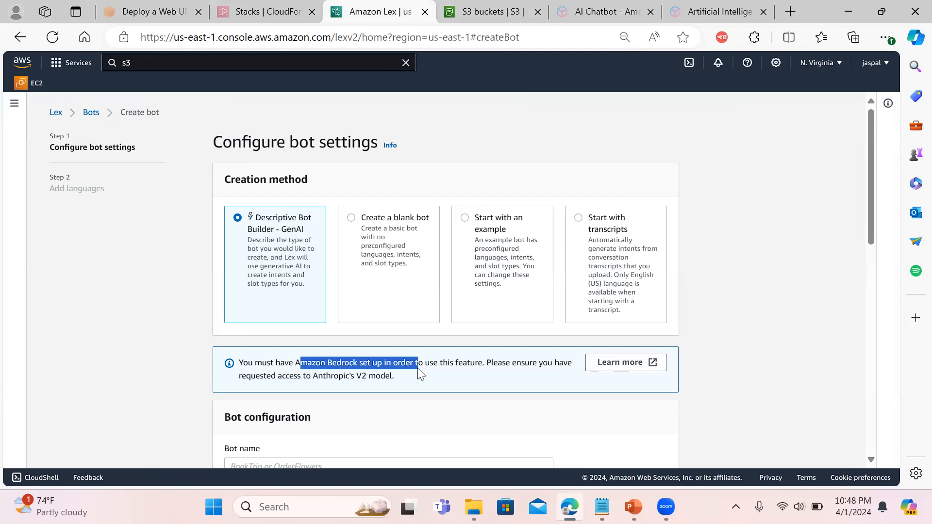
drag(312, 377, 403, 381)
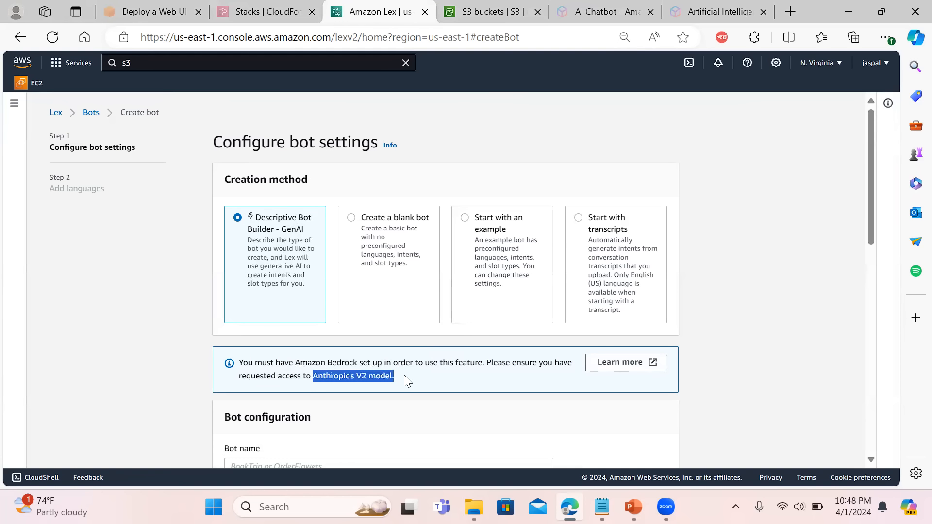
click(799, 304)
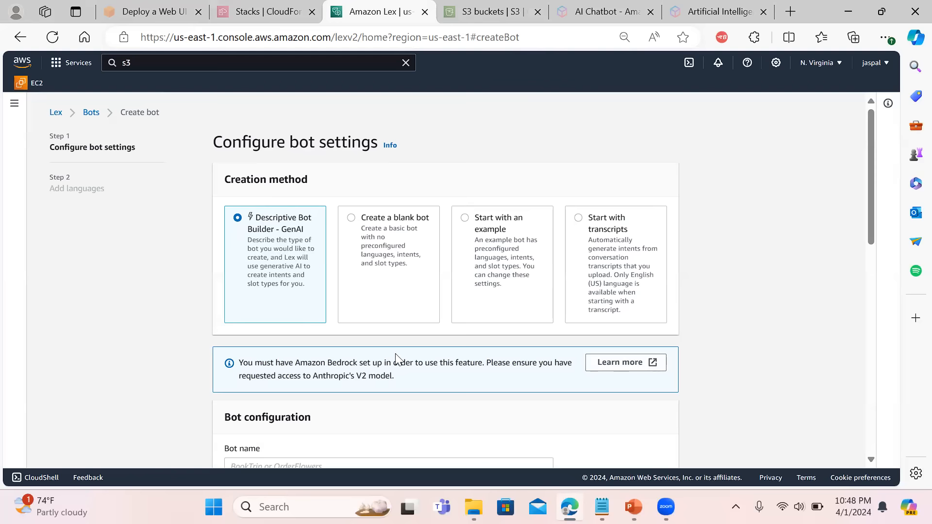
drag(870, 223, 869, 272)
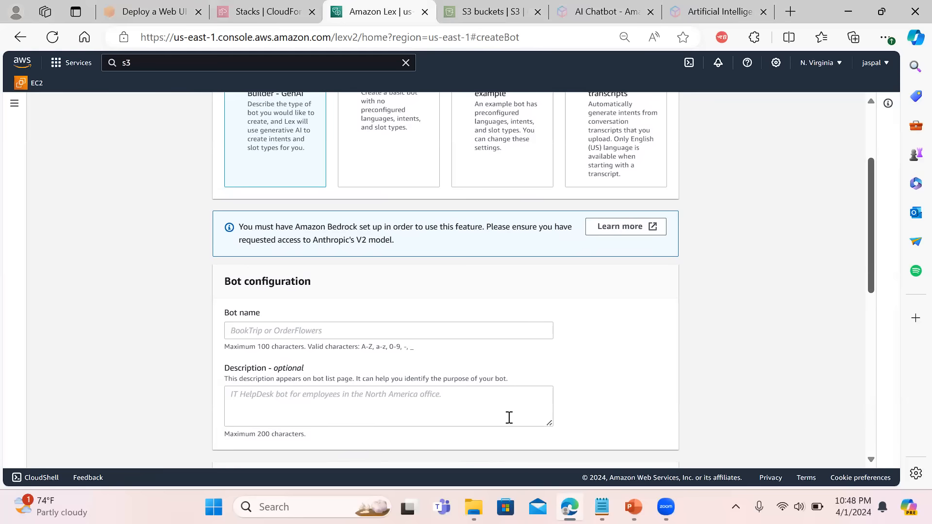
drag(867, 268, 871, 233)
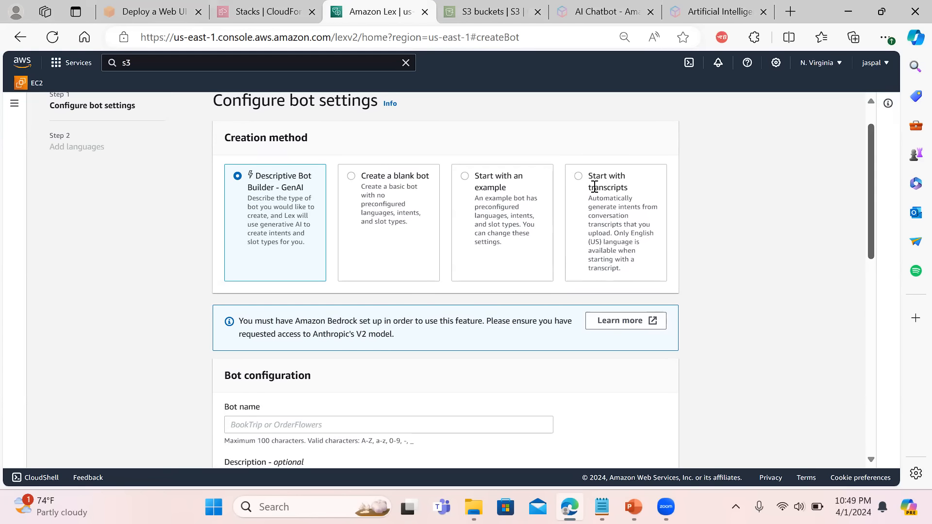
click(581, 178)
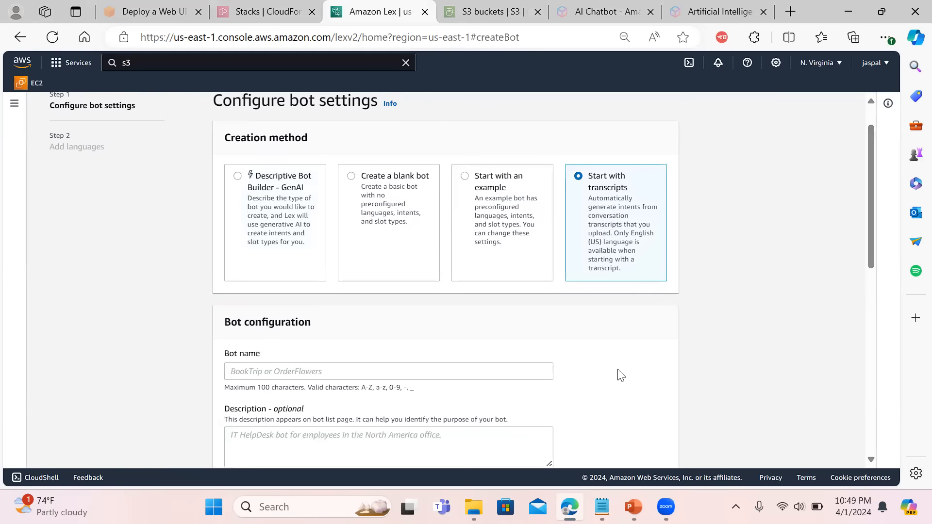
drag(870, 244, 853, 165)
drag(842, 218, 825, 226)
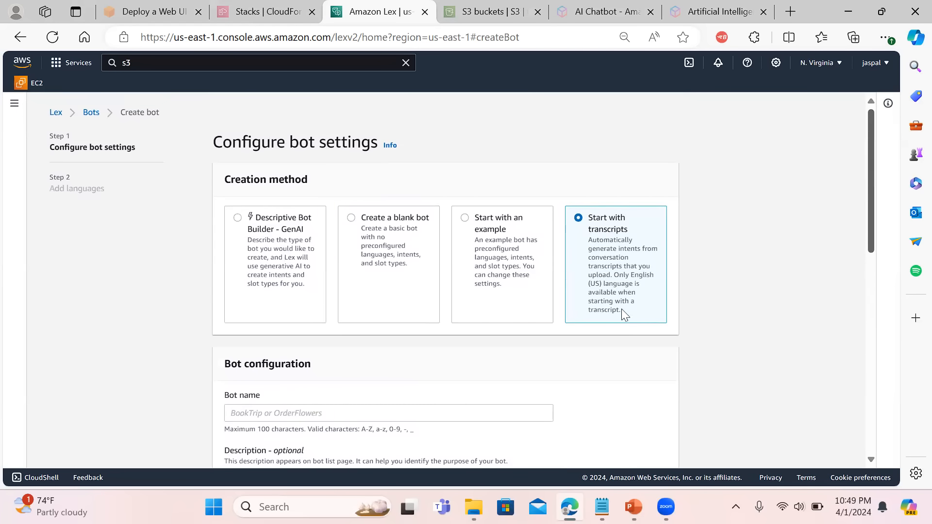
Choose the blank bot creation method and name the bot botvideodemo, leaving its description empty
click(351, 220)
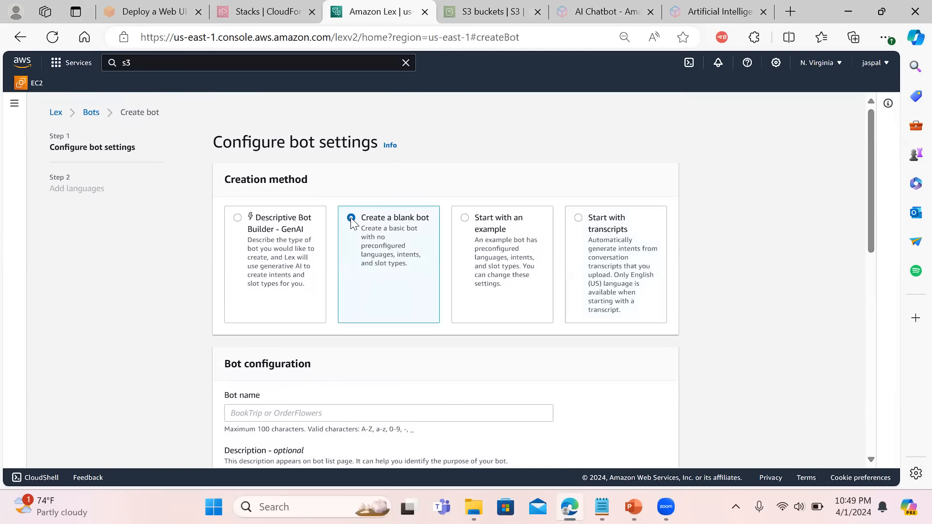
drag(870, 243, 851, 333)
click(348, 174)
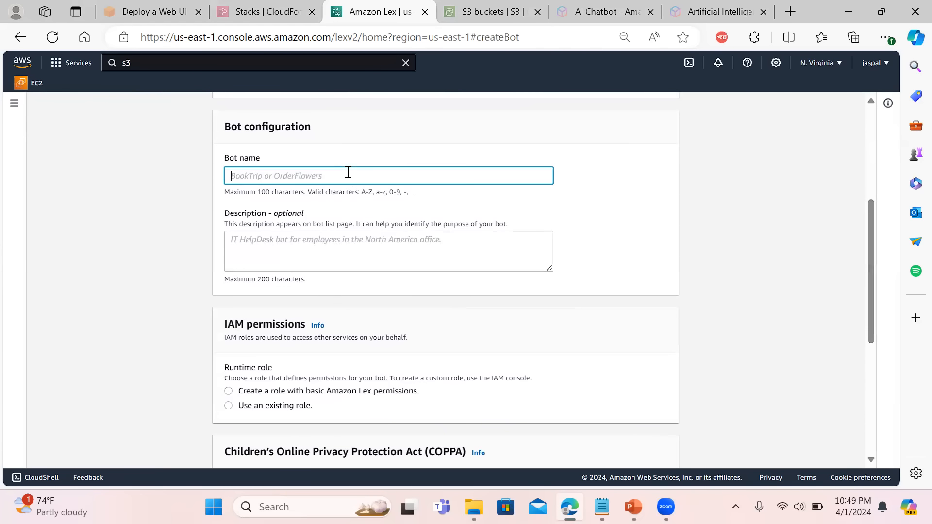
text(bot)
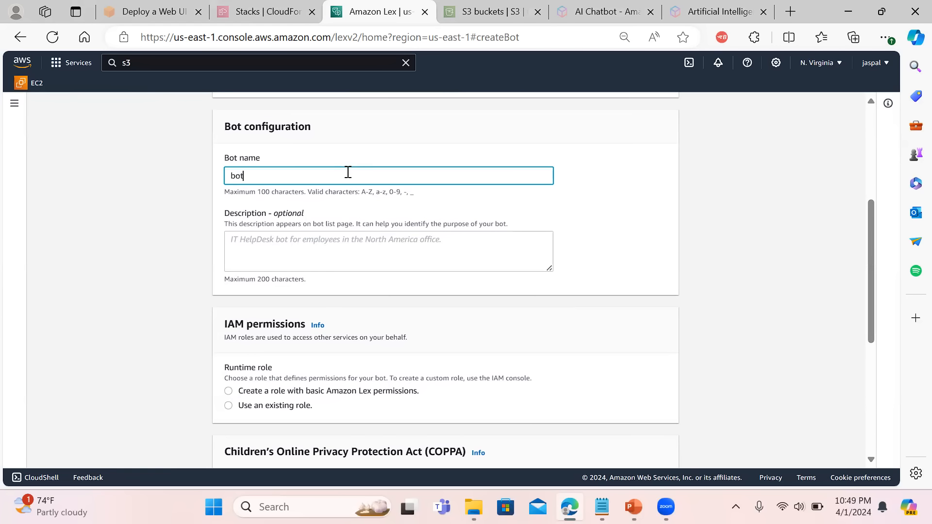
text(videodemo)
click(378, 244)
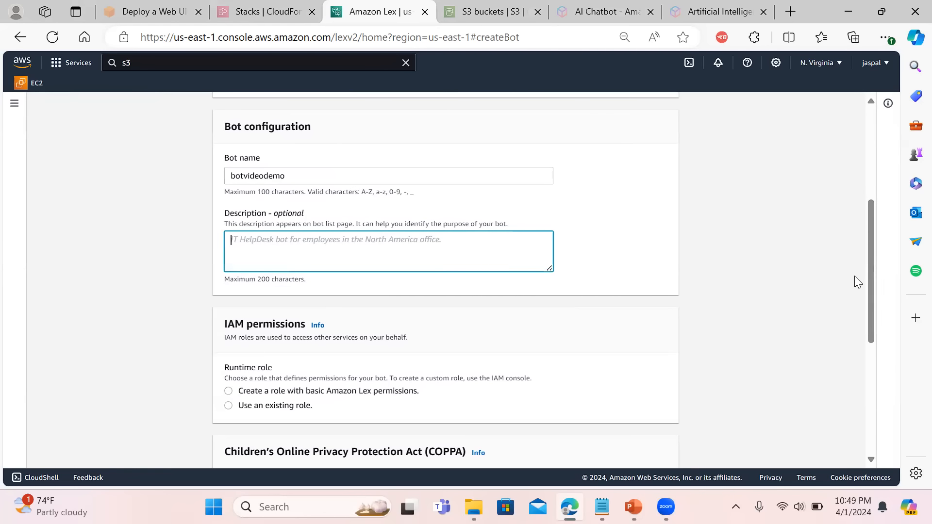
Set the bot's runtime role to the existing role AWSServiceRoleForLexV2Bots_2RGJXCZFU64
drag(872, 278, 870, 338)
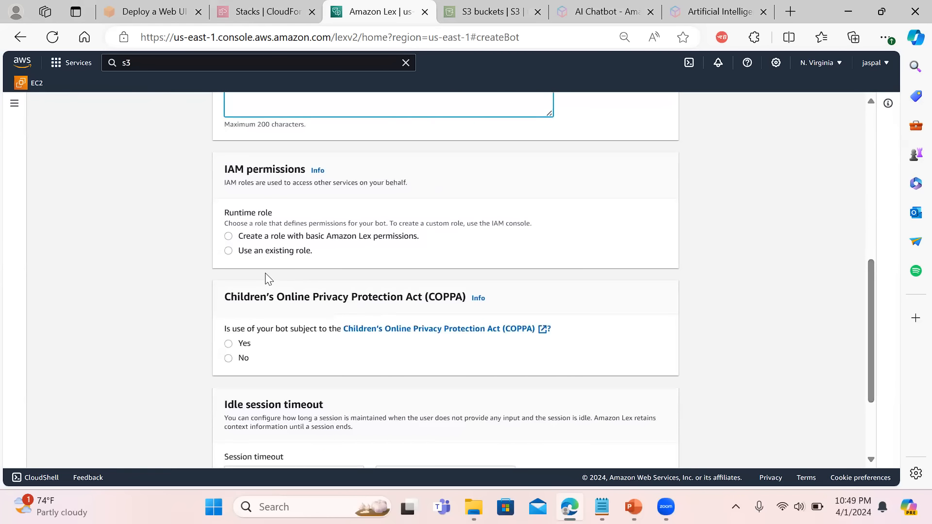
click(232, 239)
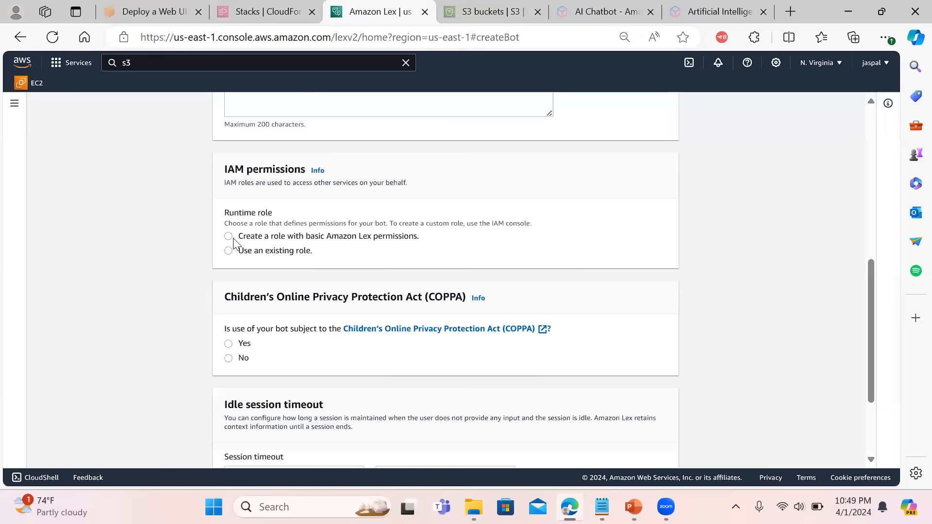
click(245, 252)
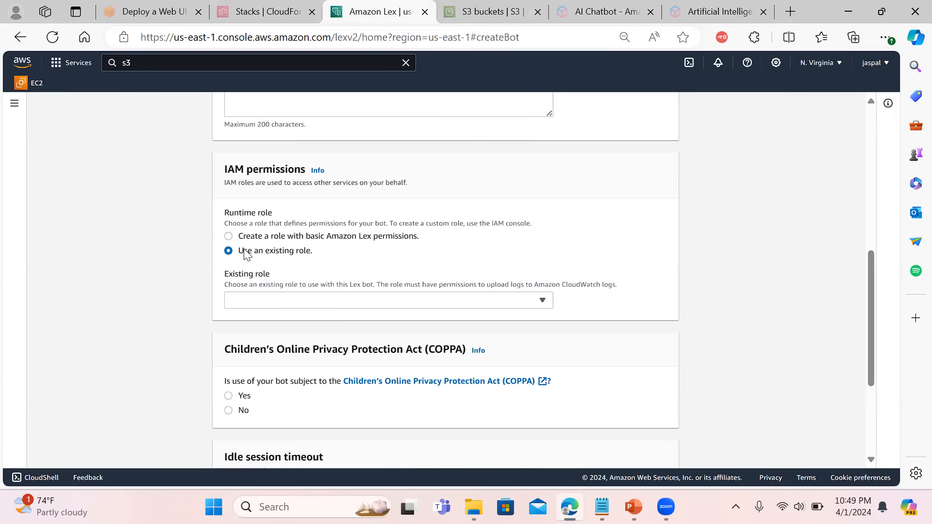
click(386, 301)
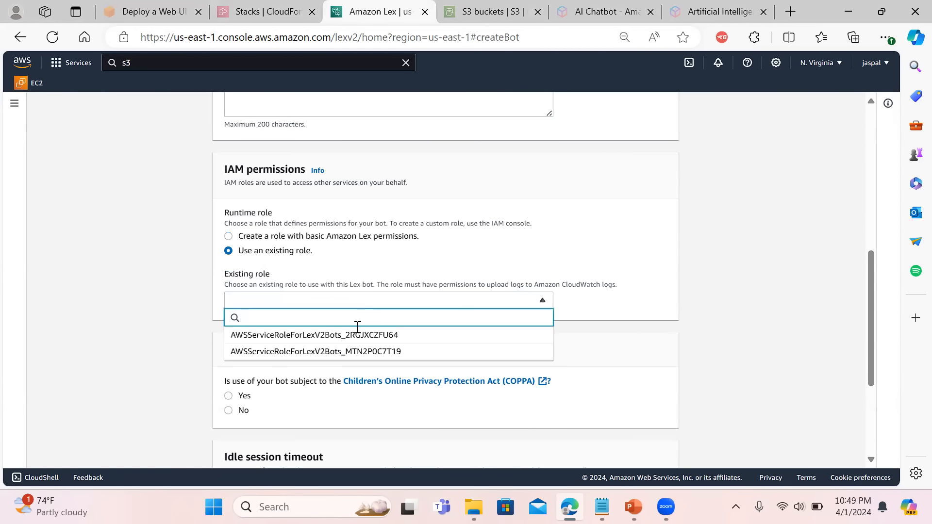
click(269, 336)
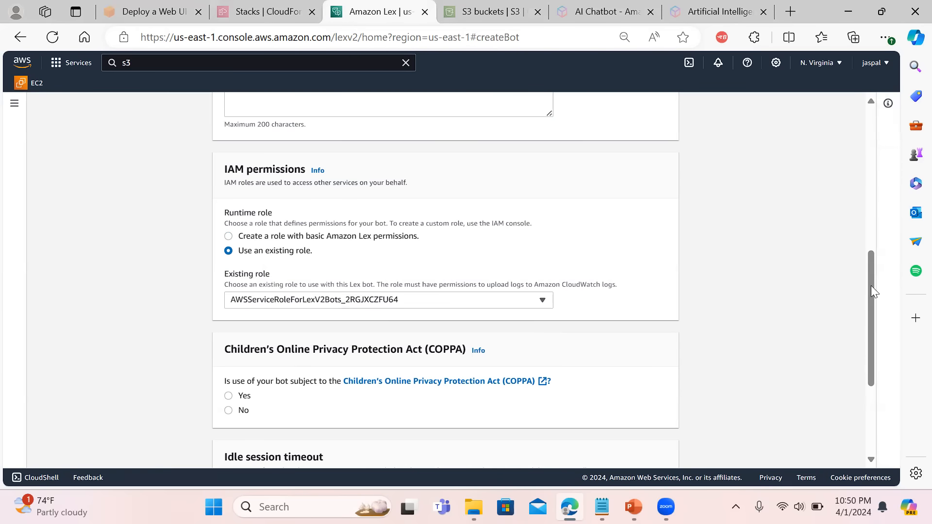
Declare the bot subject to COPPA with Yes and continue to the language settings, keeping the default session timeout
drag(871, 285, 871, 306)
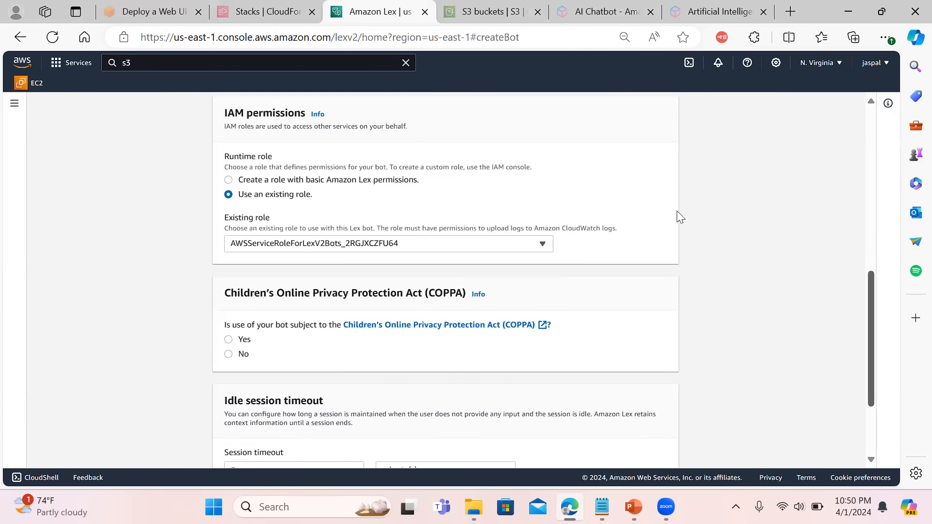
drag(874, 297, 874, 321)
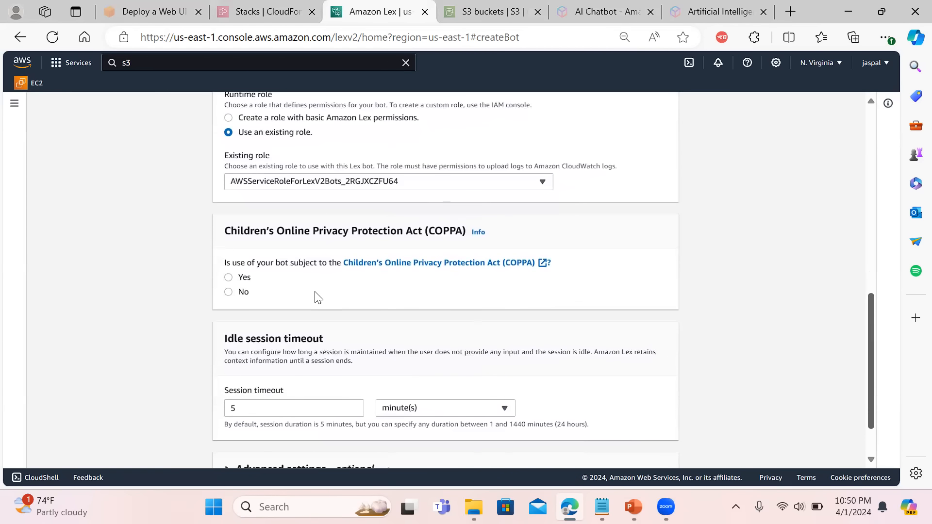
click(228, 277)
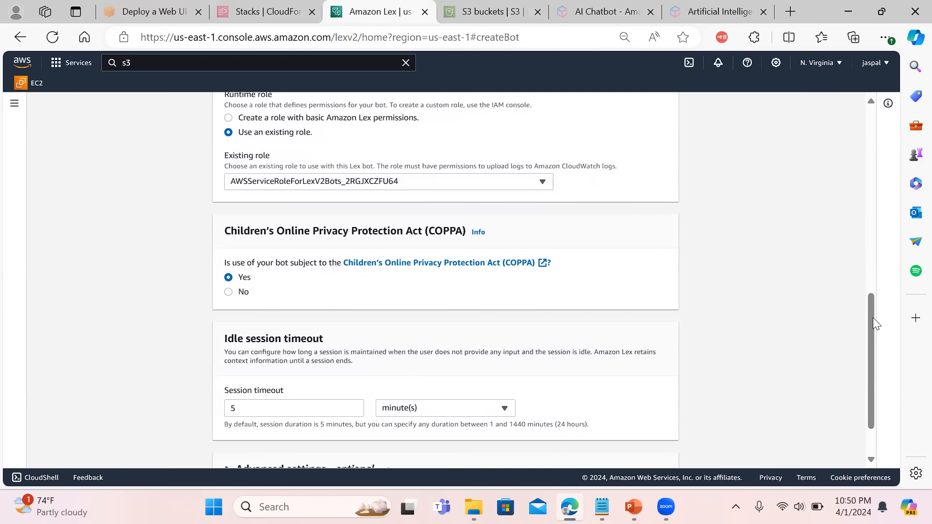
drag(873, 321, 875, 358)
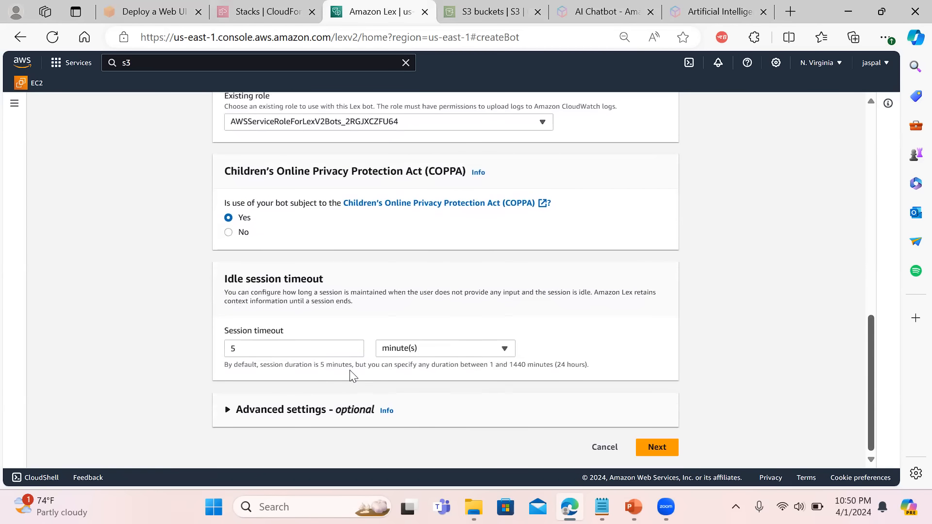
click(672, 454)
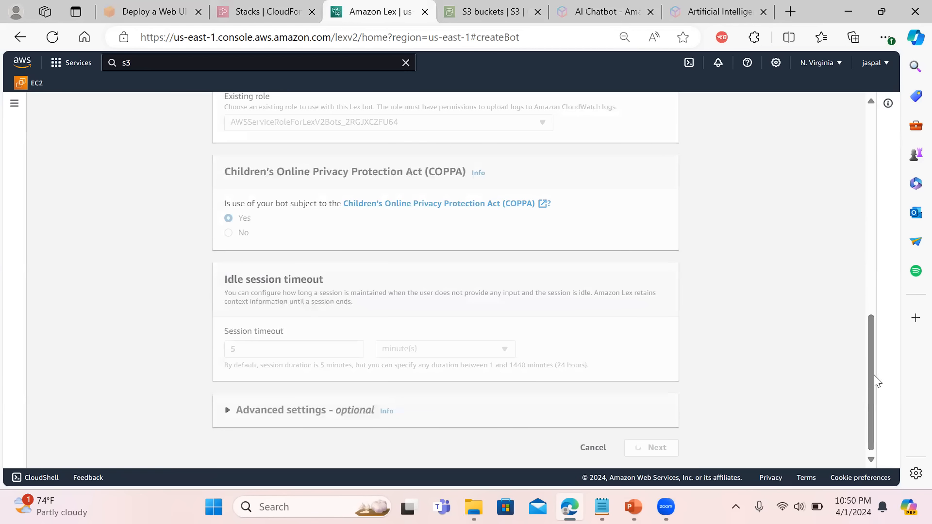
drag(871, 380, 870, 358)
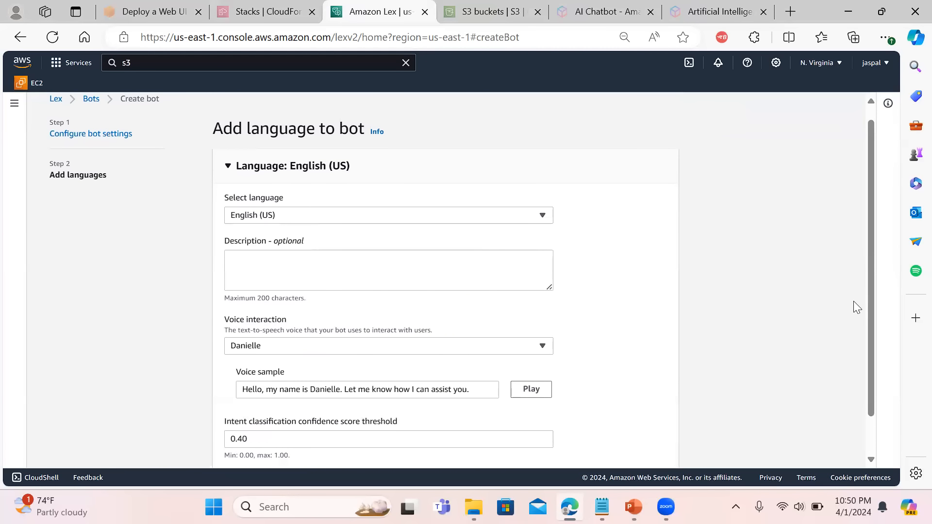
Keep English (US) as the bot's language with the default voice and confidence threshold, and finish creating the bot
click(523, 218)
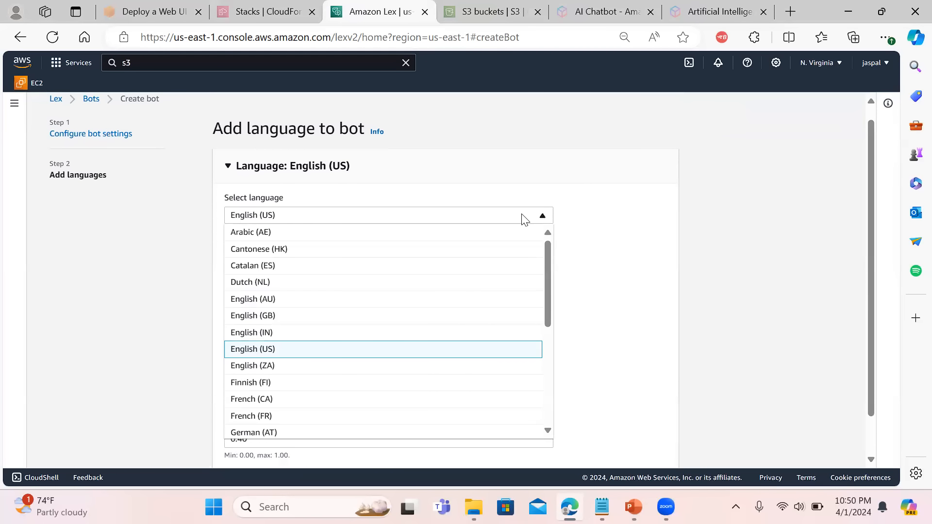
click(524, 220)
drag(870, 306, 864, 352)
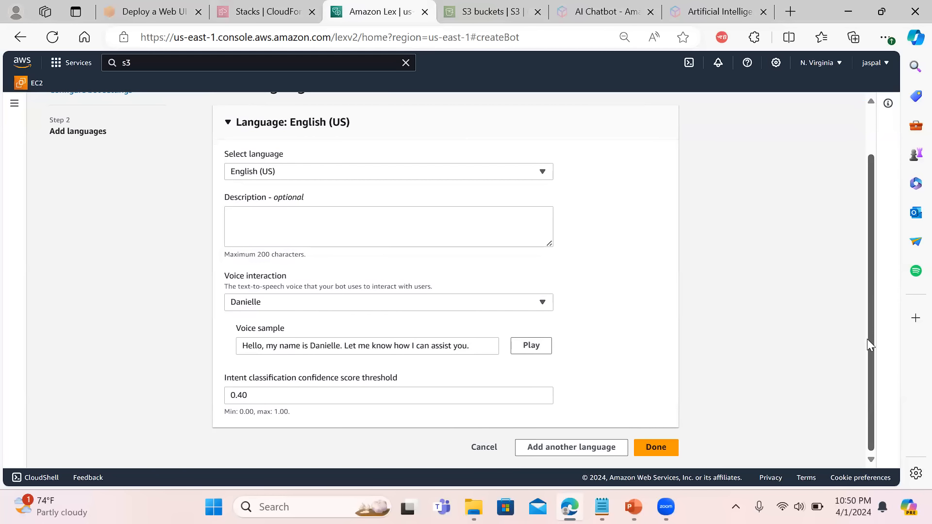
click(664, 447)
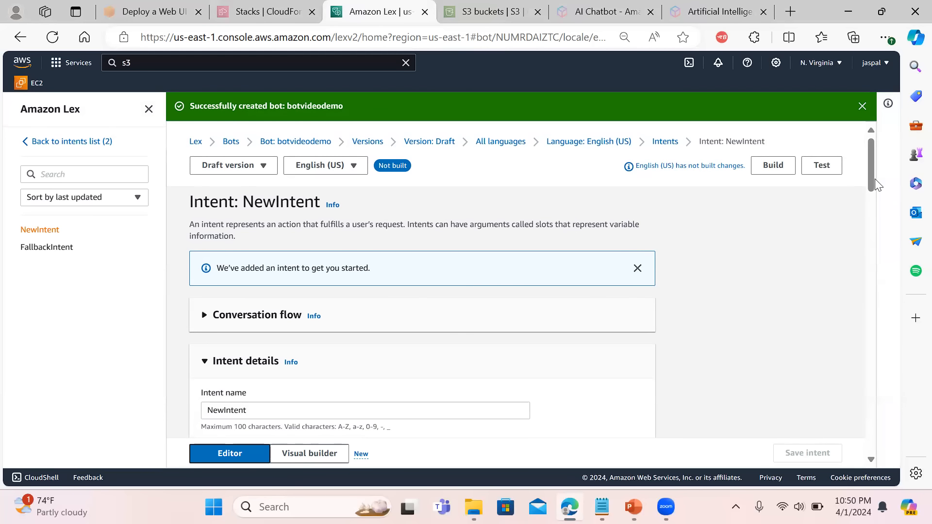
Rename the NewIntent intent as booking, leaving its description empty
mouse_move(873, 178)
mouse_down()
mouse_move(871, 205)
mouse_move(873, 172)
mouse_up()
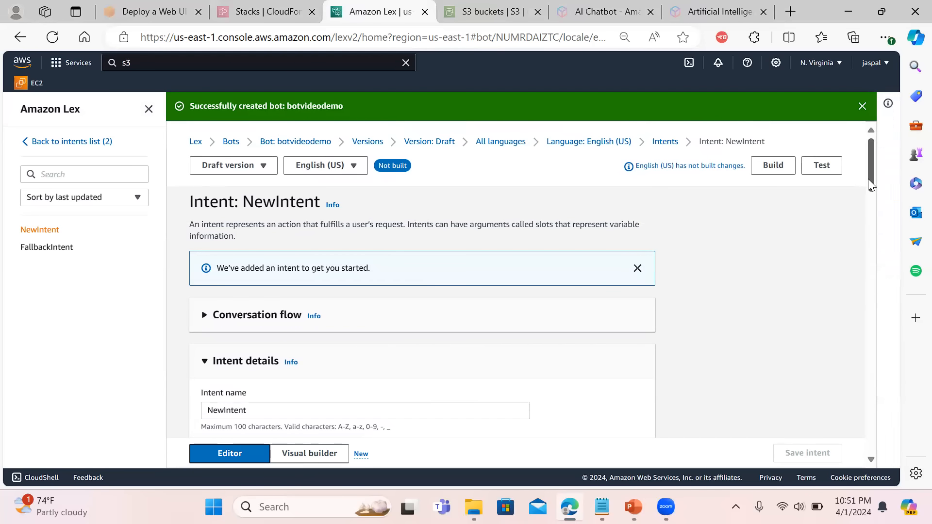
drag(873, 187, 883, 220)
drag(248, 184, 144, 198)
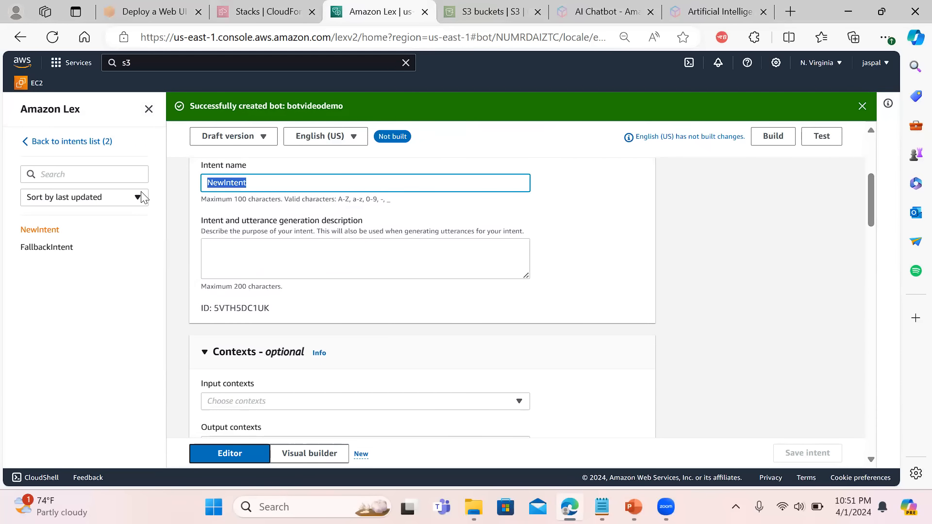
text(B)
key(BackSpace)
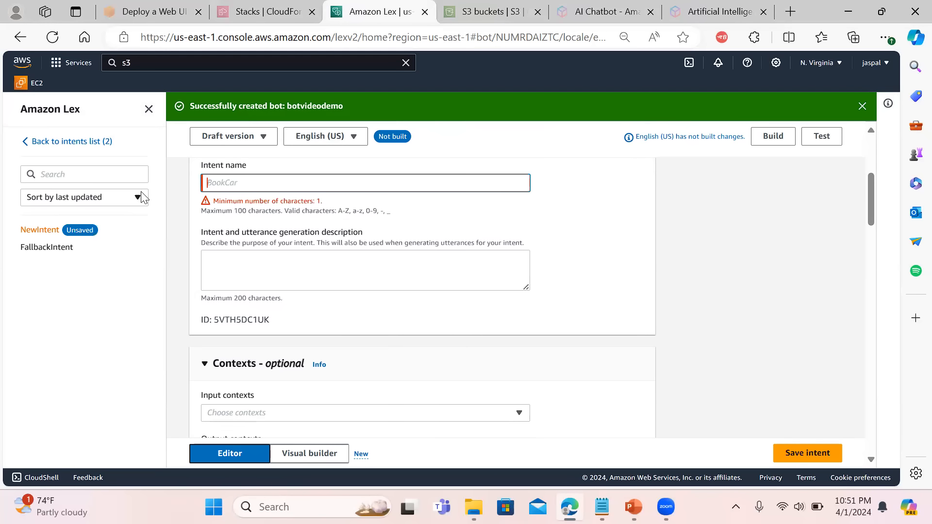
text(boo)
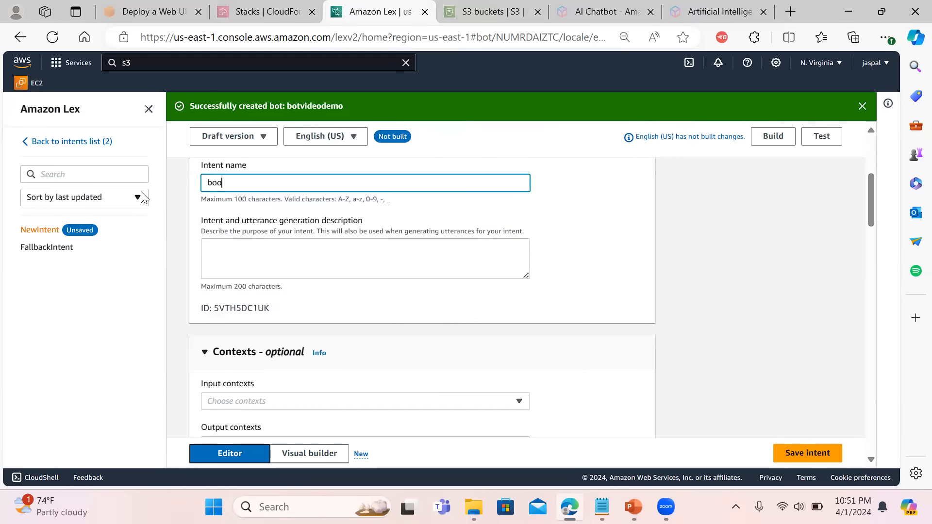
text(king)
click(331, 269)
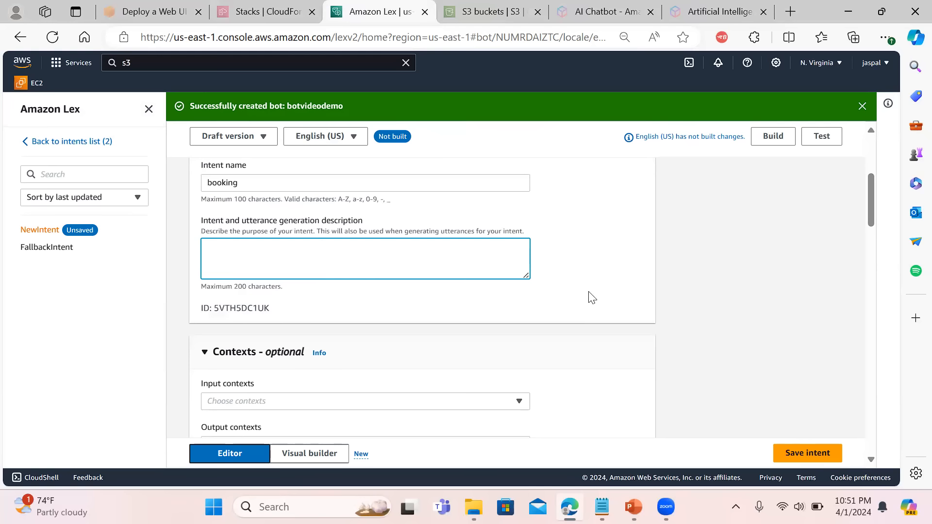
Review the intent's contexts and sample utterances, leave them empty, and save the intent
drag(870, 206, 870, 237)
click(496, 203)
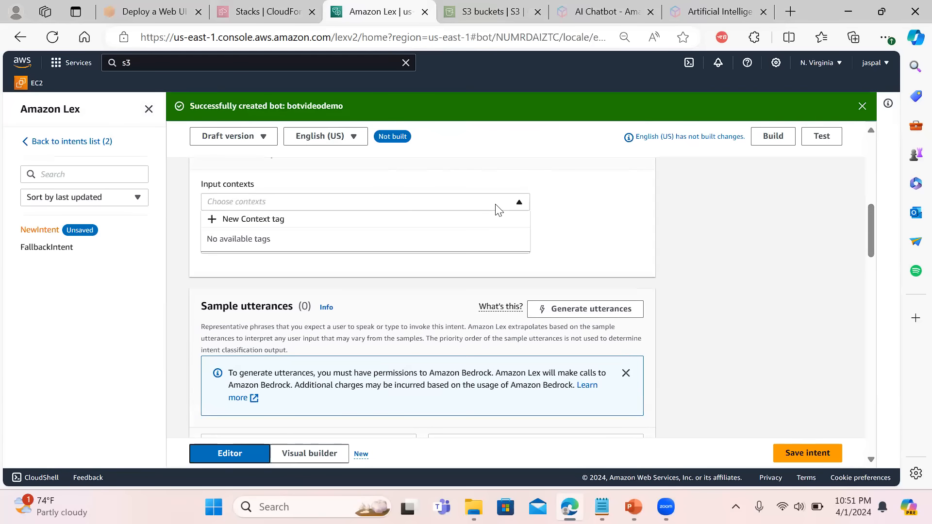
click(676, 242)
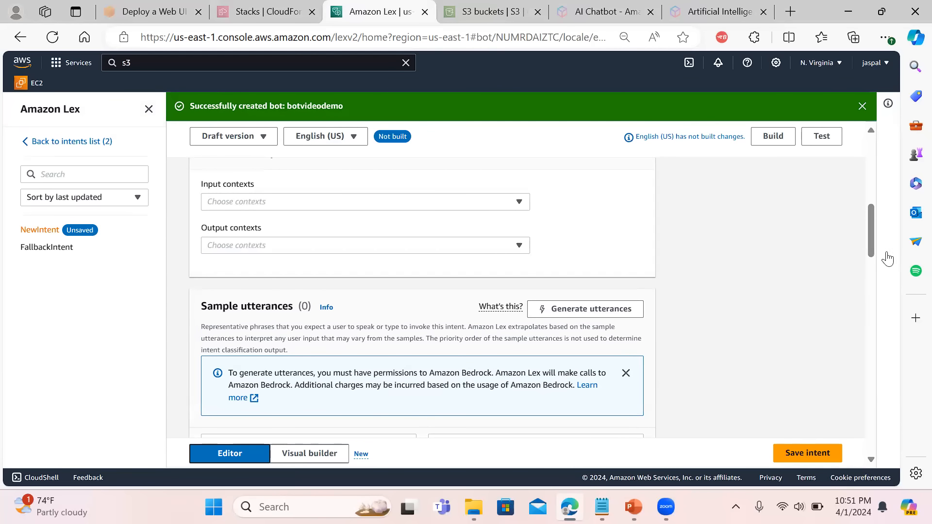
drag(873, 243, 872, 263)
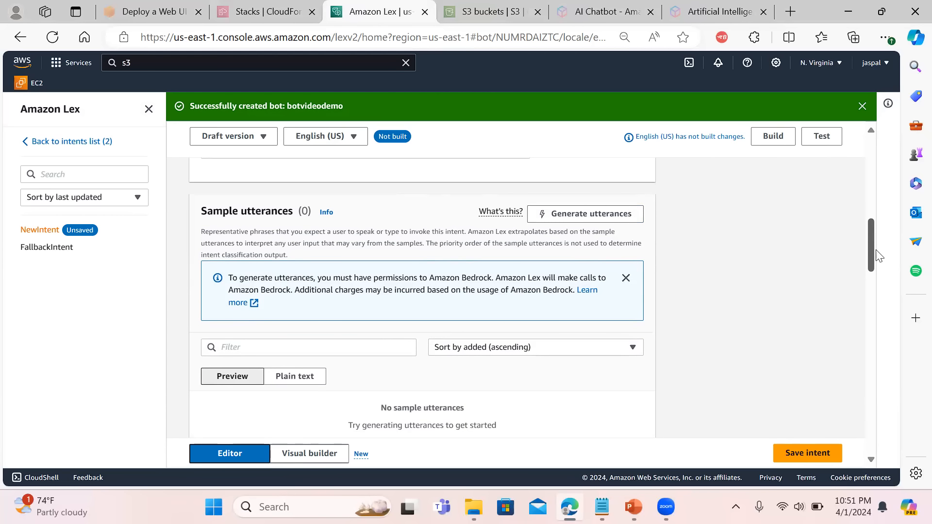
drag(877, 254, 796, 282)
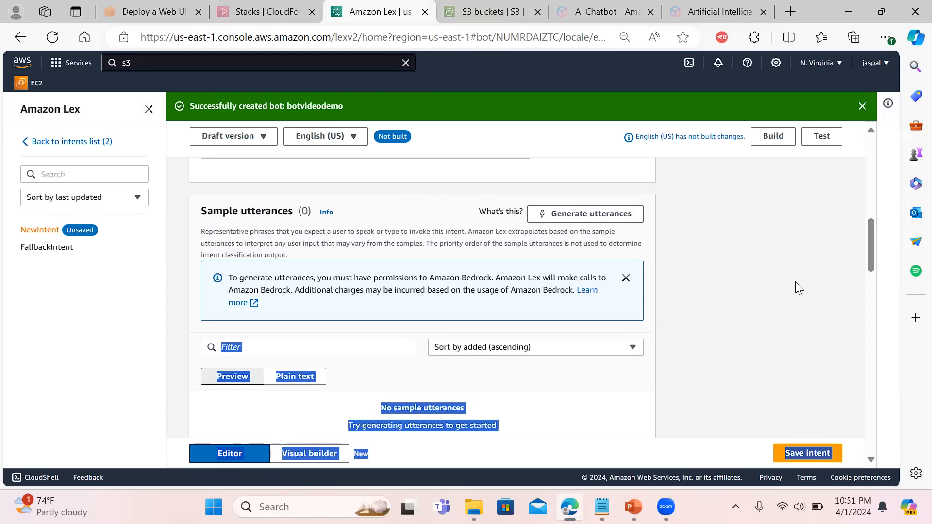
click(849, 260)
mouse_move(870, 242)
mouse_down()
mouse_move(870, 264)
mouse_move(866, 248)
mouse_move(864, 259)
mouse_up()
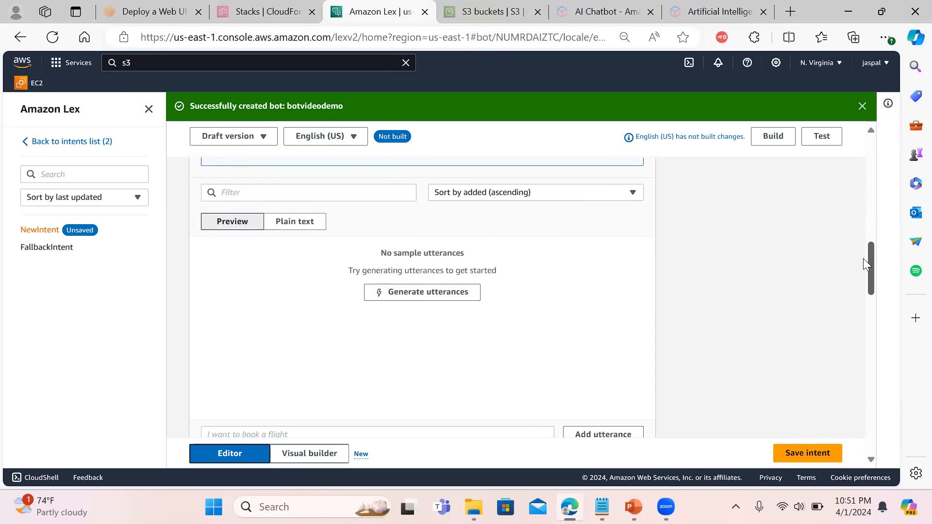
click(803, 454)
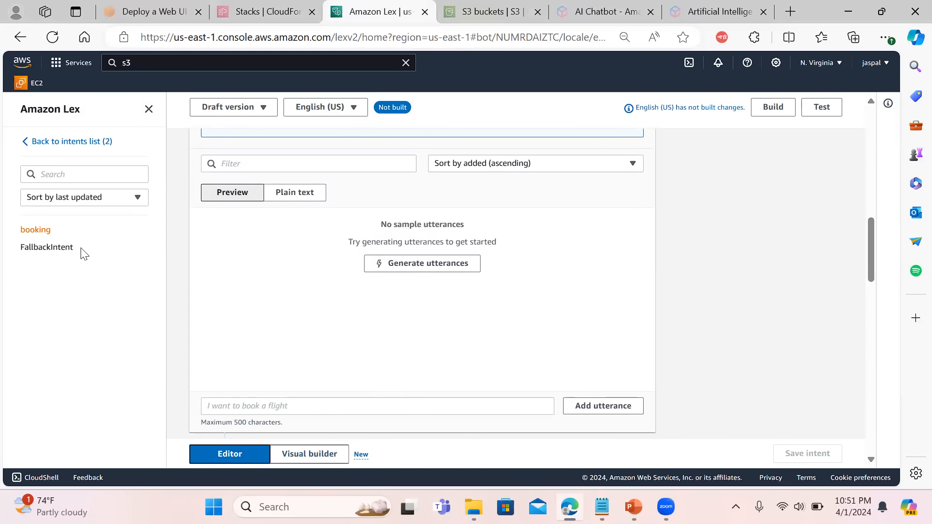
Open the booking intent in the Visual builder, reopening it from the intents list if the canvas stays blank
click(308, 453)
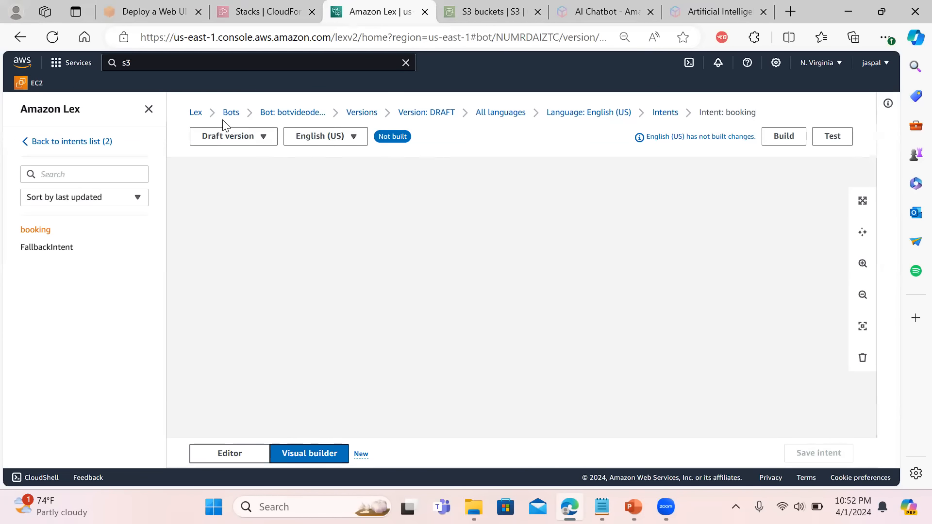
click(666, 114)
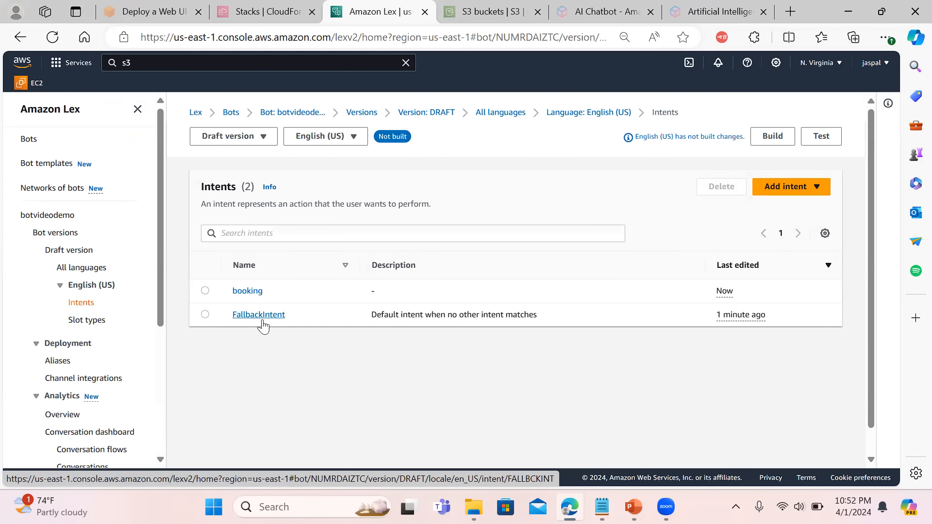
click(247, 290)
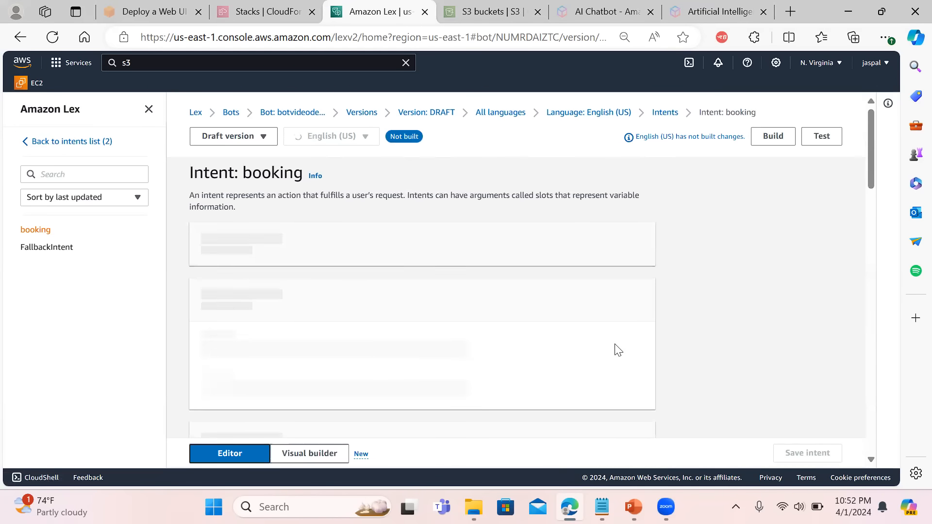
click(310, 454)
click(602, 306)
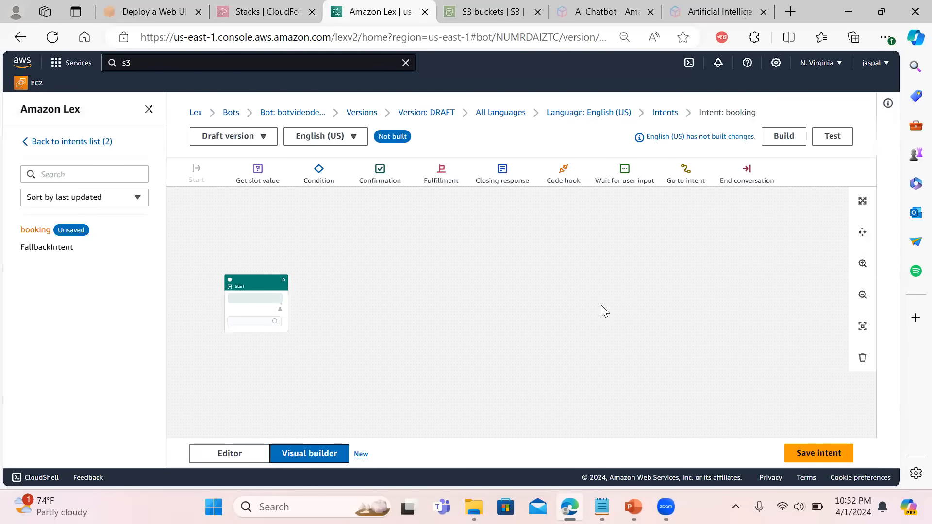
Include an initial response in the Start block and set its message to Welcome
click(283, 281)
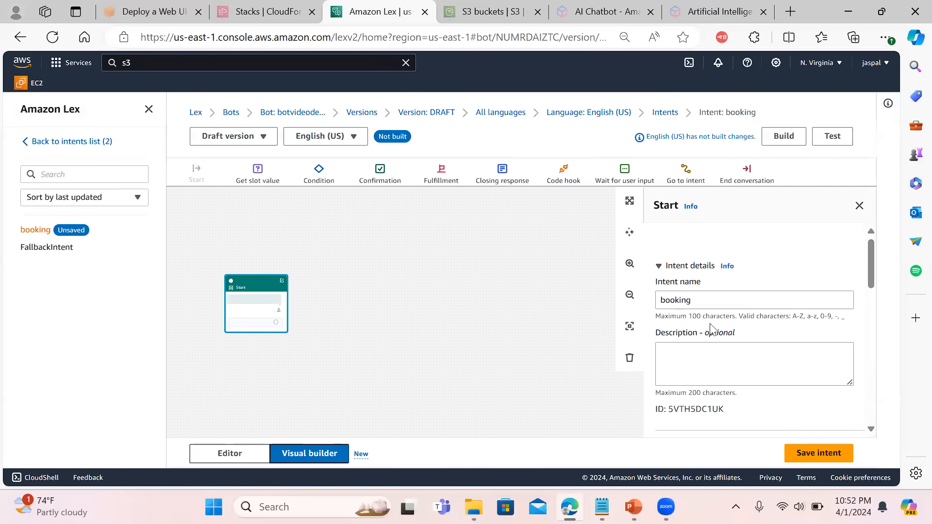
drag(871, 254, 867, 300)
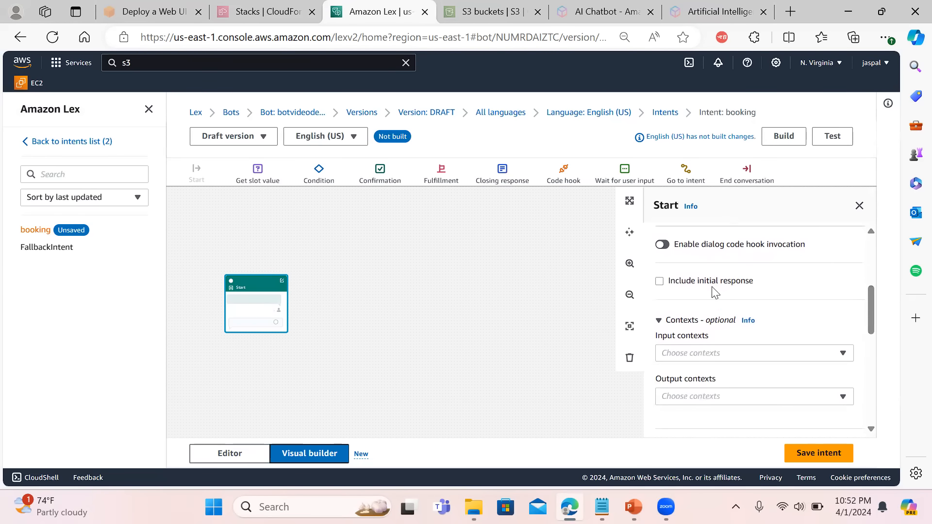
click(660, 282)
click(682, 324)
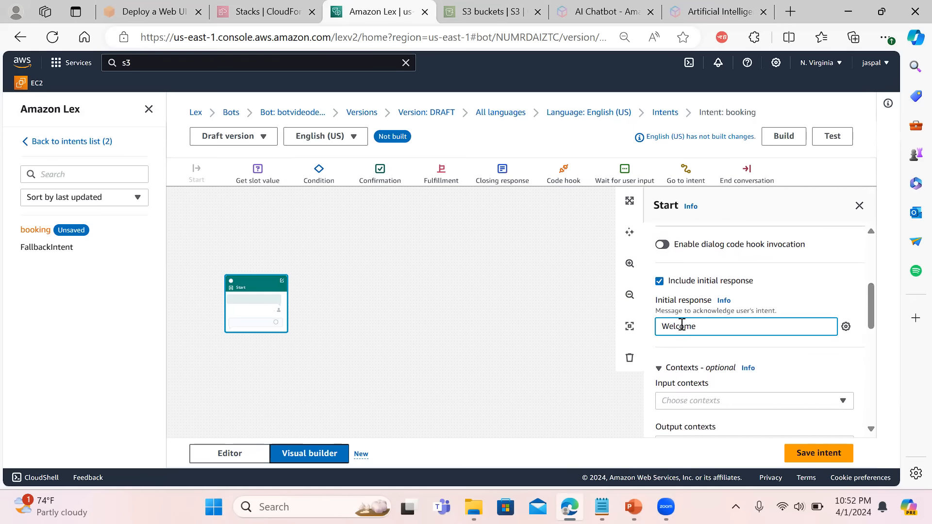
Enter the sample utterance "i want to book flight" for the Start block and try to save the intent
drag(874, 311, 872, 363)
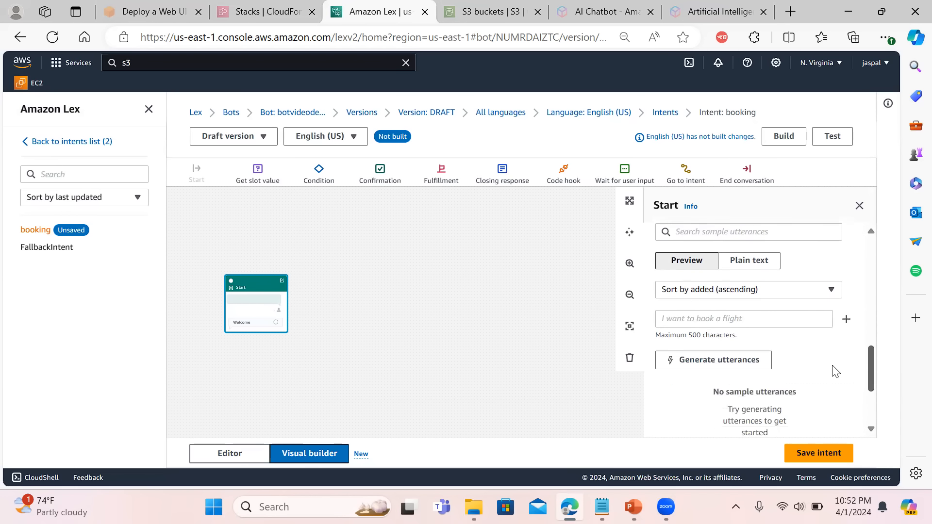
click(846, 323)
click(760, 318)
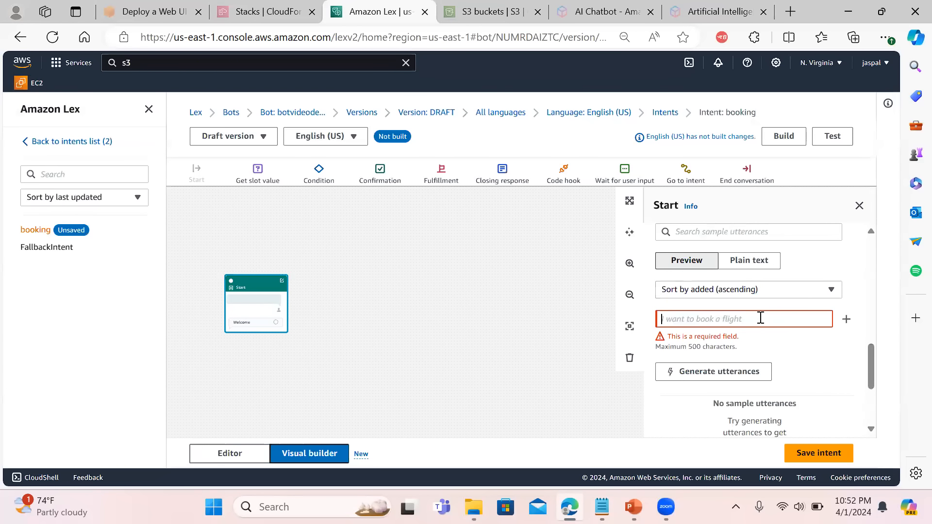
text(i want to boo)
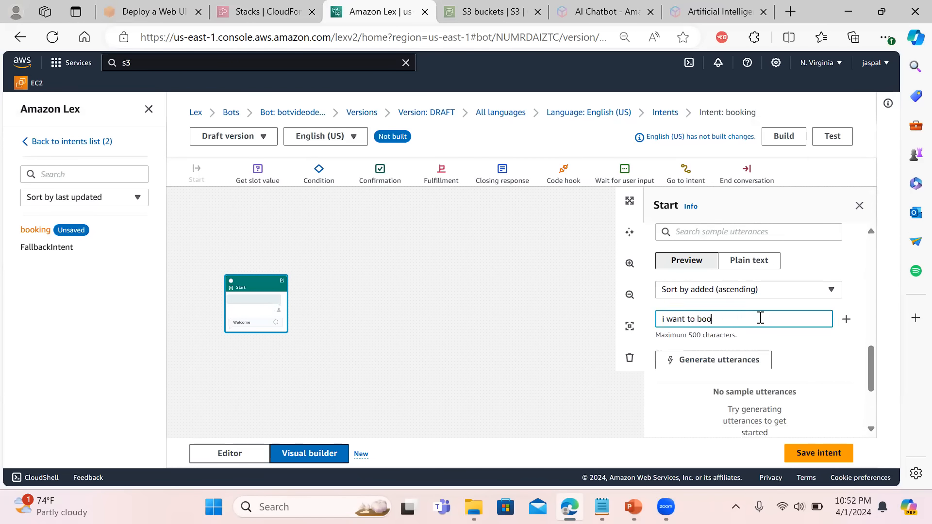
text(k flight)
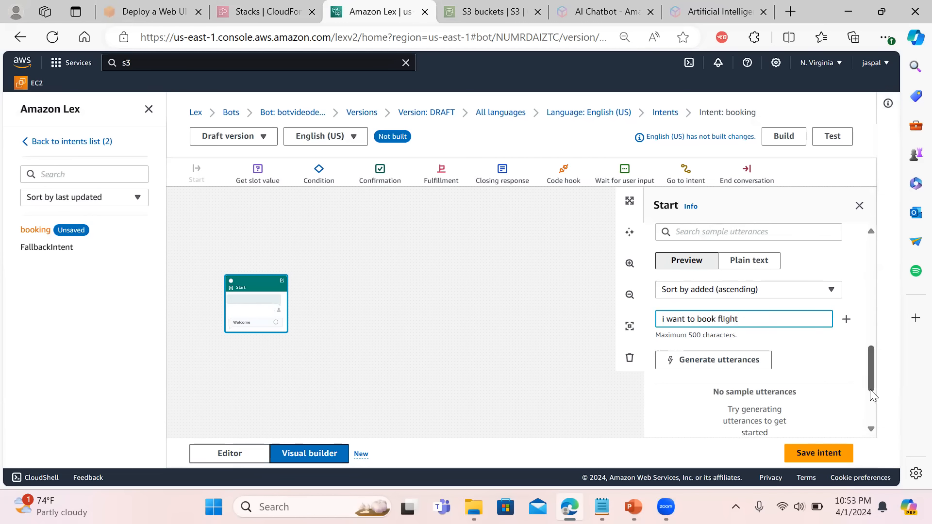
drag(869, 388, 869, 407)
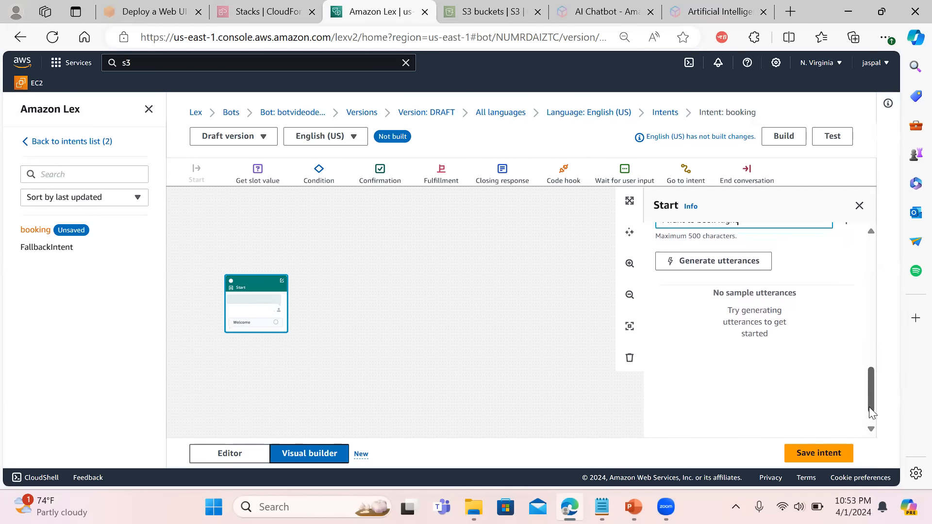
click(821, 453)
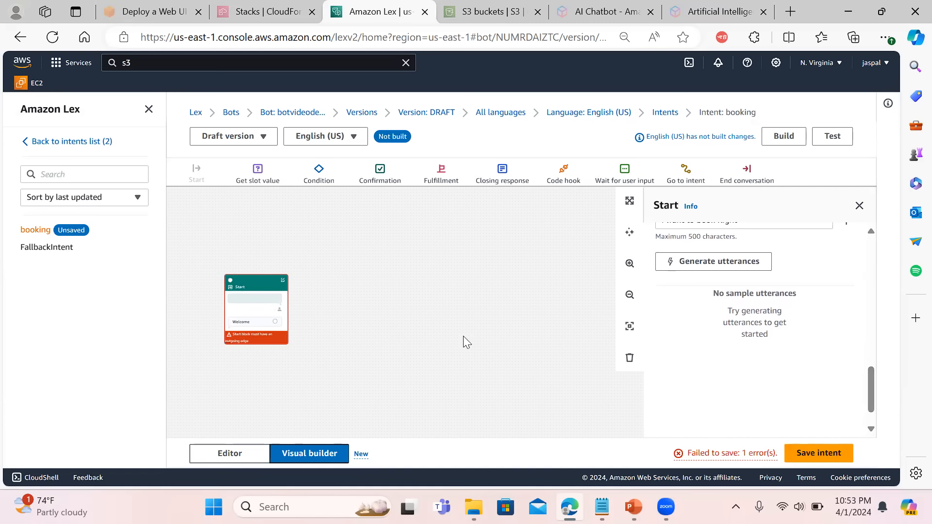
Place a Get slot value block beside the Start block and name its slot bookticket
drag(873, 397, 874, 248)
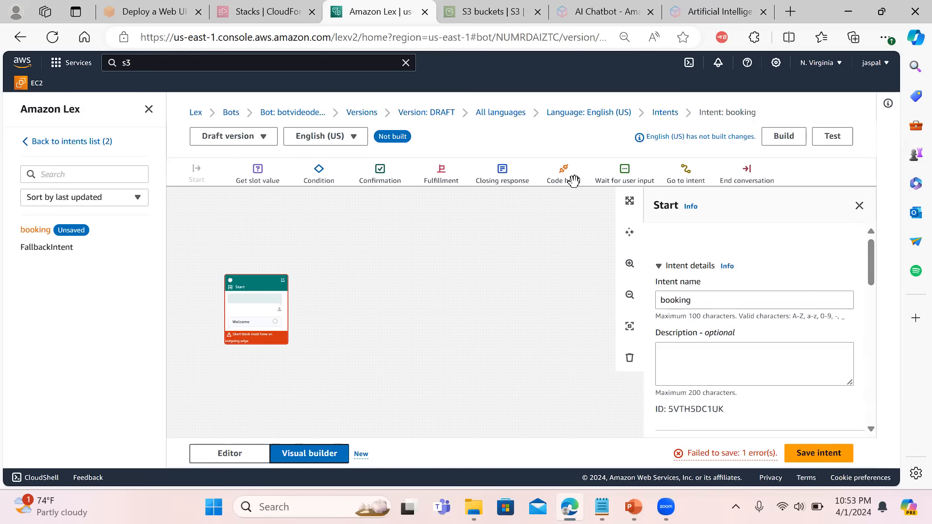
drag(257, 170, 377, 312)
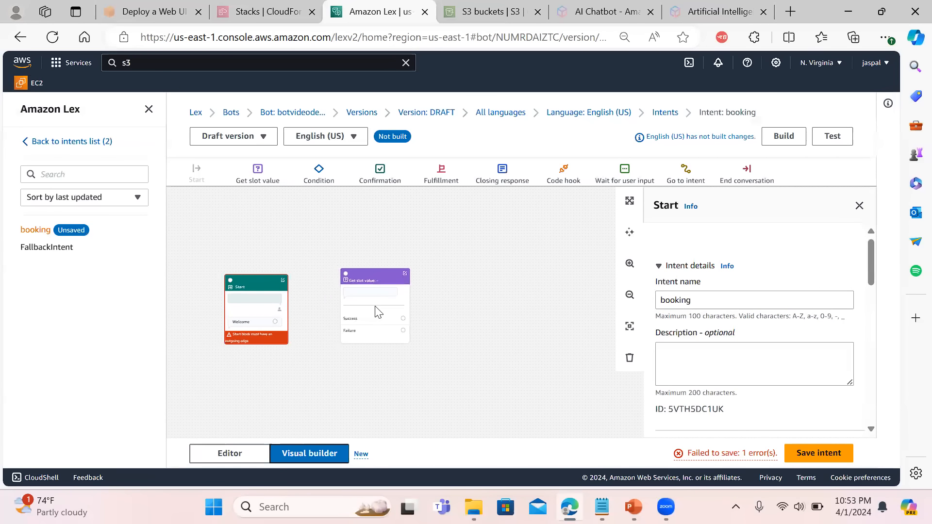
click(376, 279)
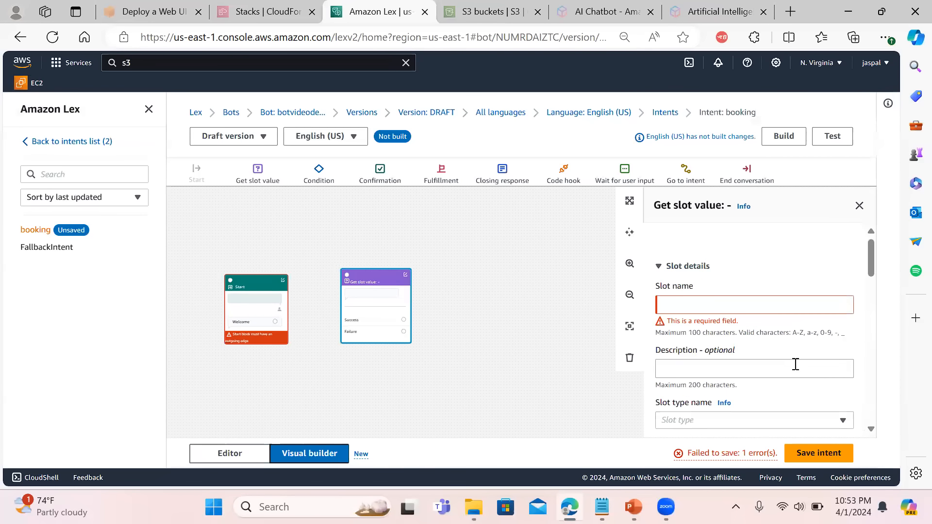
click(720, 306)
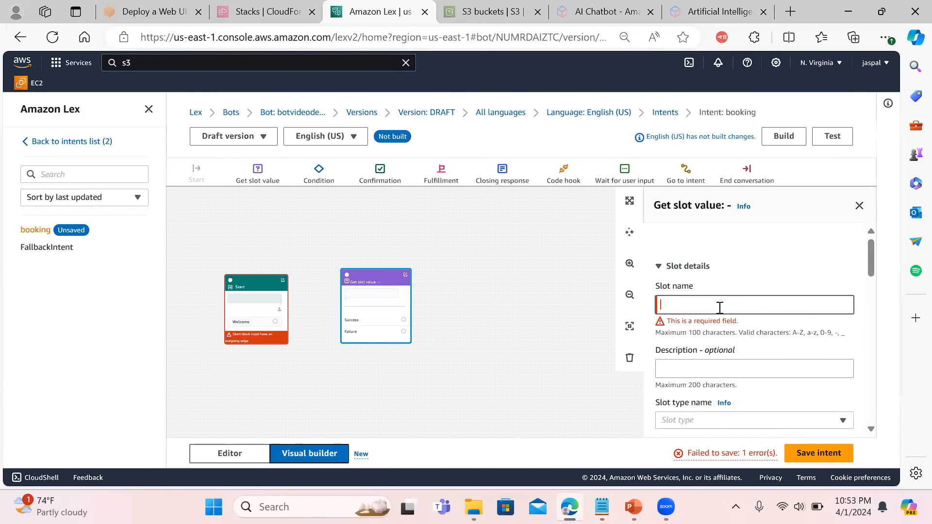
text(bookticket)
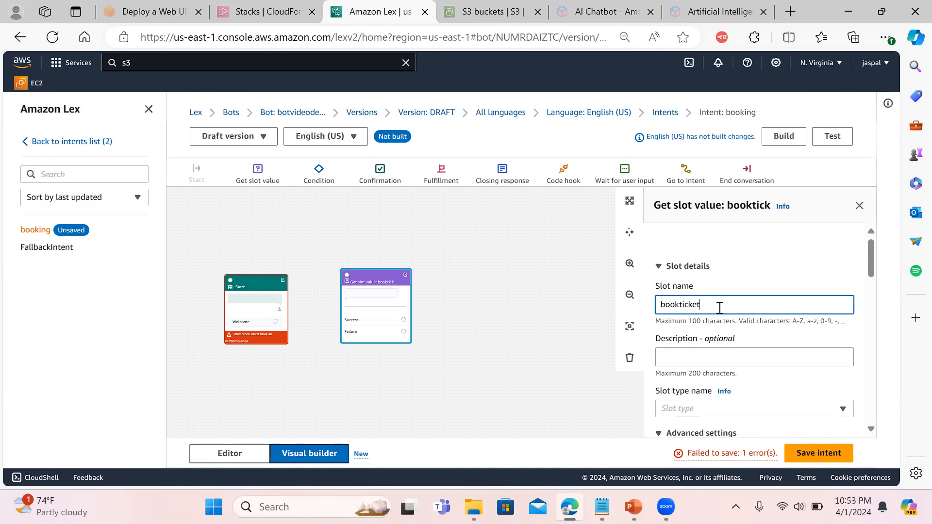
Set the bookticket slot's type to the built-in AMAZON.AlphaNumeric
mouse_move(869, 261)
mouse_down()
mouse_move(870, 292)
mouse_move(870, 277)
mouse_up()
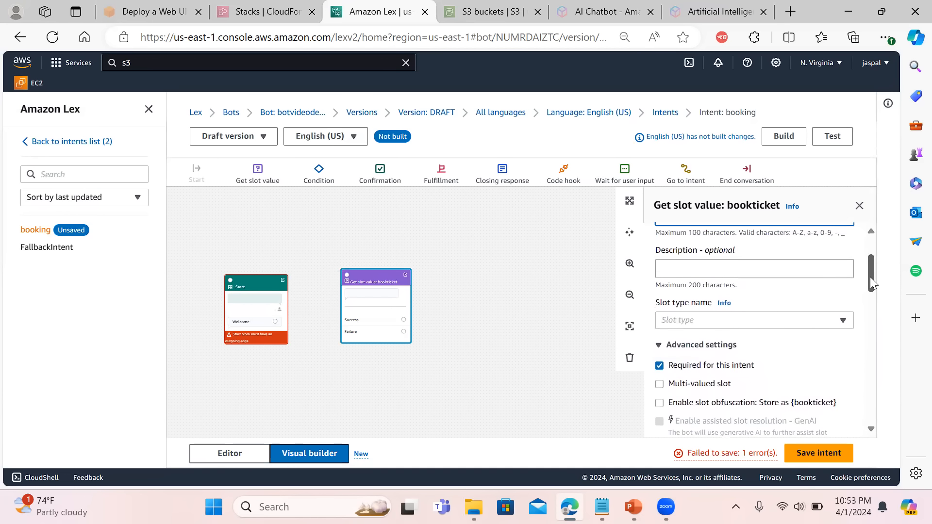
click(823, 322)
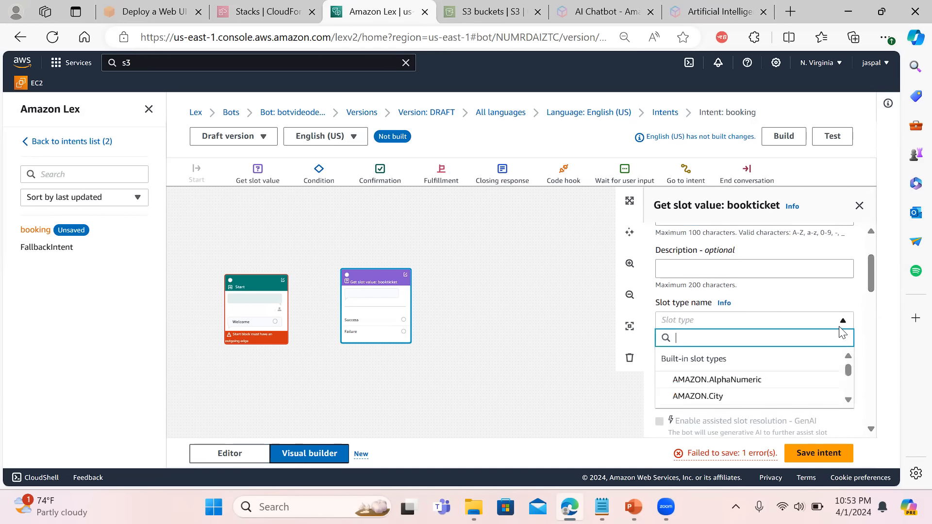
click(756, 384)
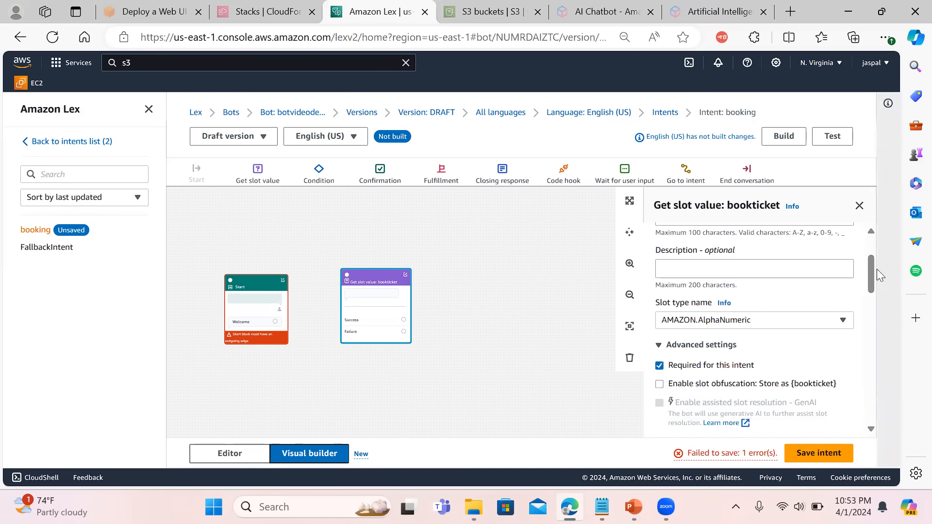
Set the bookticket slot's prompt to "enter country" and try to save the intent
drag(872, 269, 870, 304)
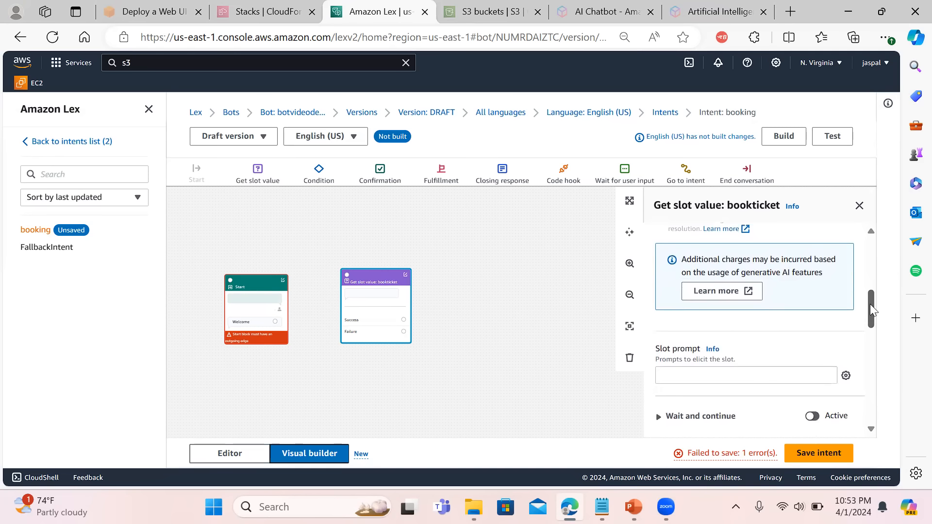
click(740, 371)
text(enter country)
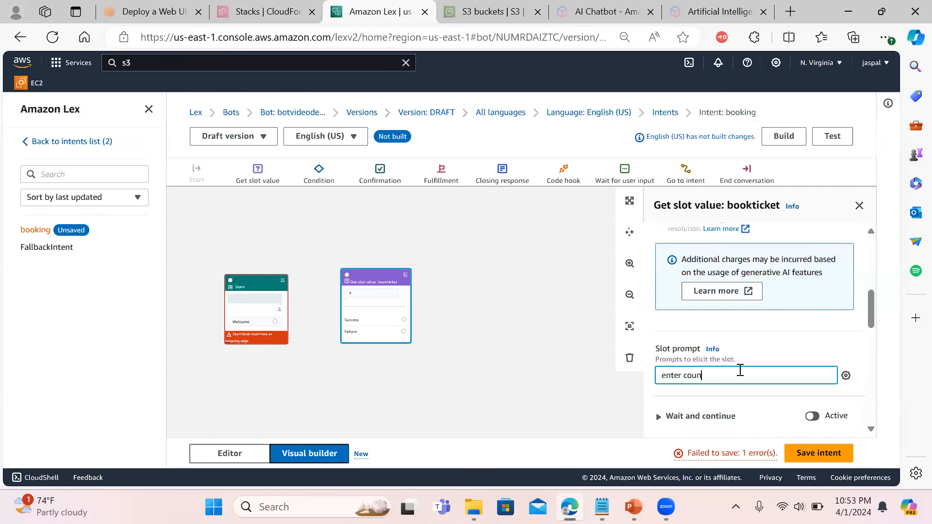
click(812, 345)
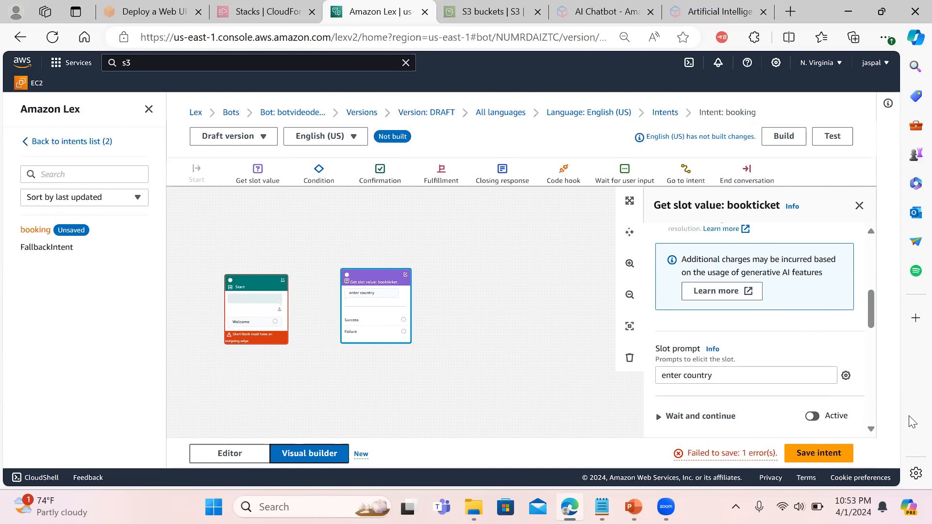
click(848, 452)
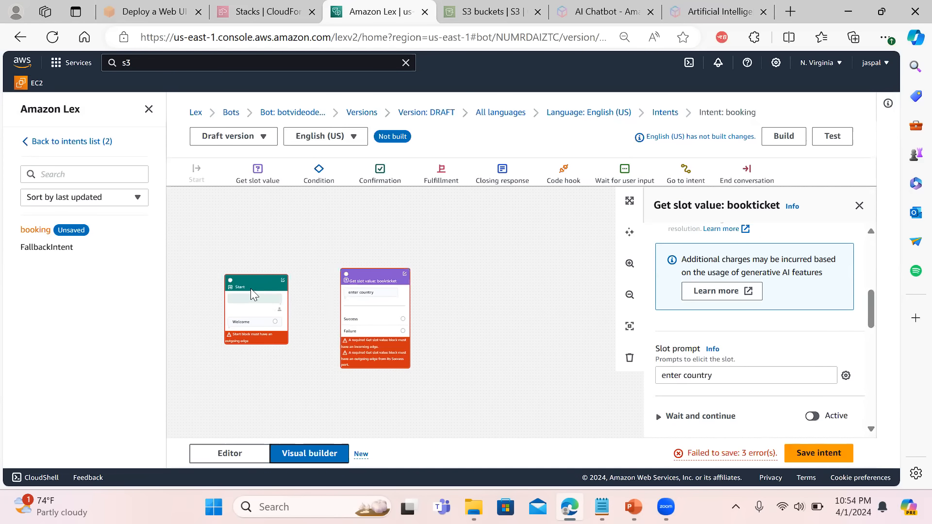
Move the Start and bookticket blocks farther apart on the canvas and close the Start block's settings
click(231, 287)
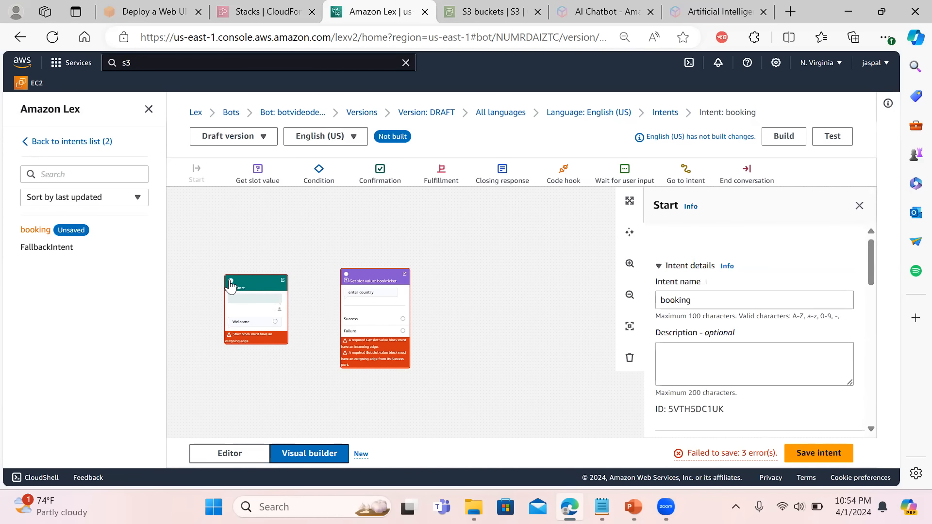
drag(230, 287, 215, 276)
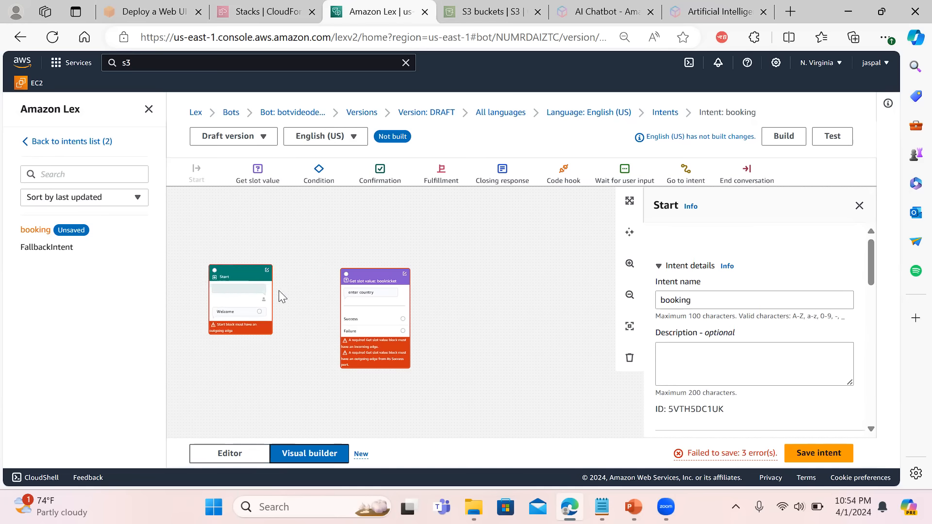
mouse_move(217, 275)
mouse_down()
mouse_move(312, 277)
mouse_move(231, 273)
mouse_move(233, 330)
mouse_move(211, 286)
mouse_up()
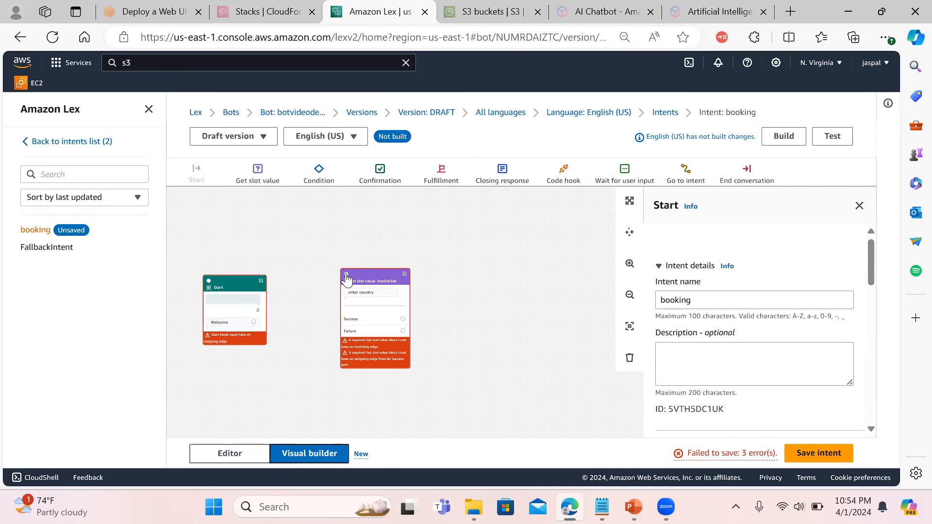
drag(346, 278, 365, 263)
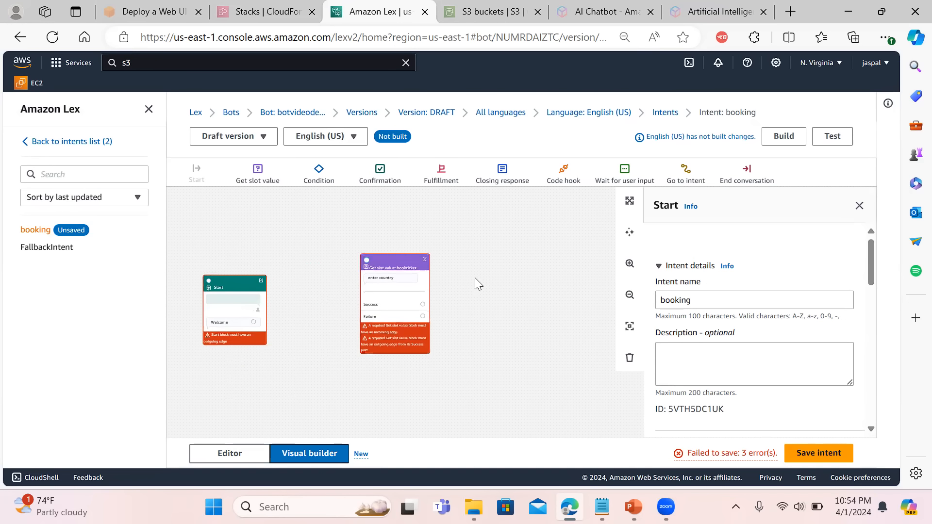
click(861, 206)
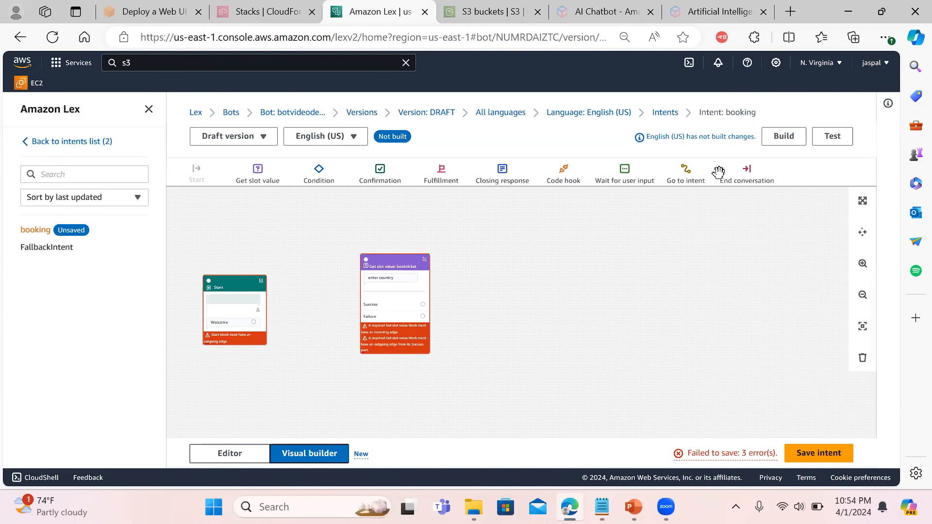
Place an End conversation block beyond the bookticket block and readjust the positions of the Start and bookticket blocks
drag(751, 175, 569, 310)
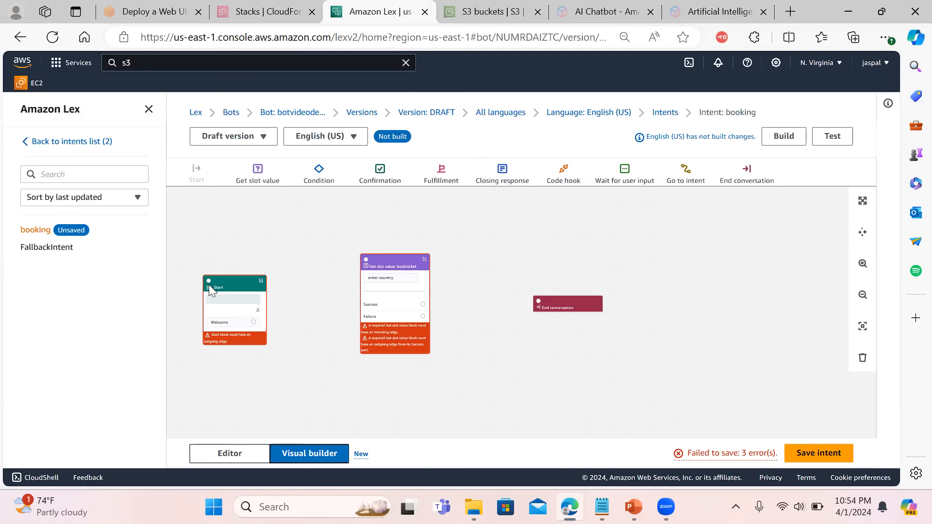
drag(209, 286, 229, 262)
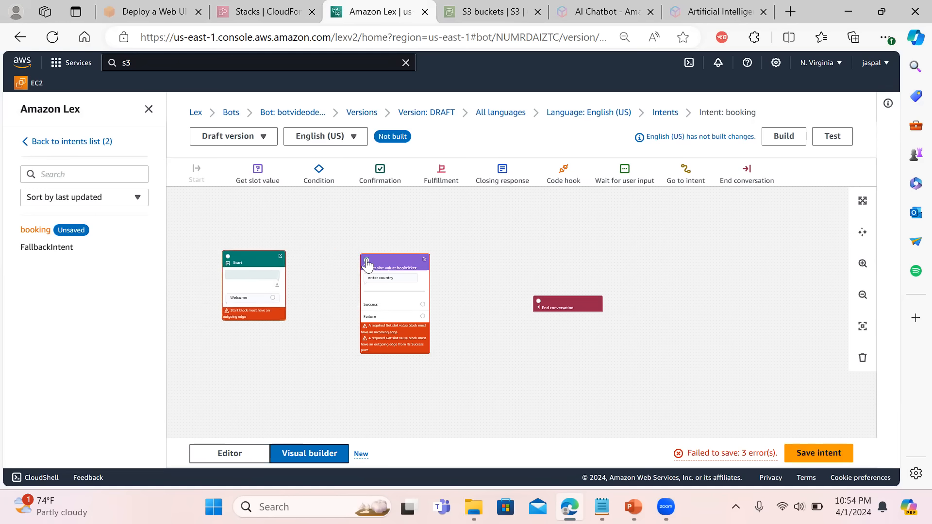
mouse_move(368, 263)
mouse_down()
mouse_move(516, 272)
mouse_move(373, 271)
mouse_up()
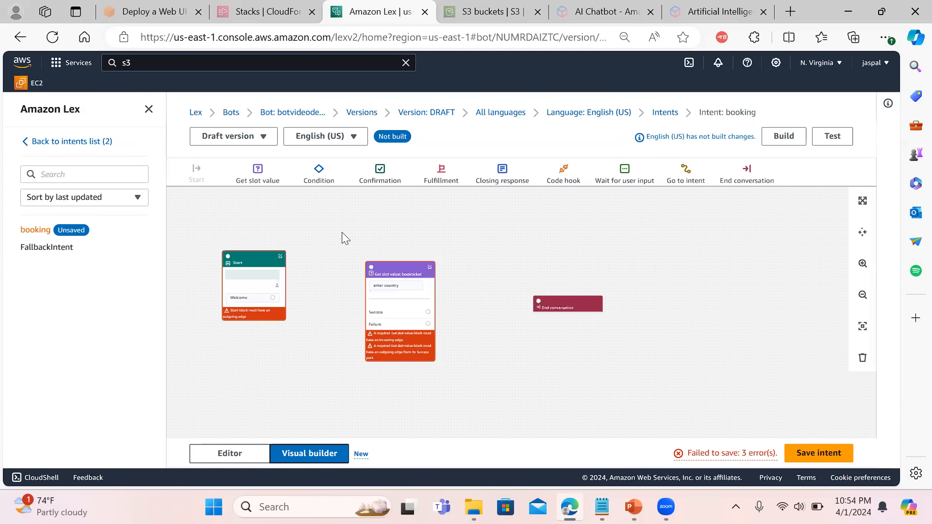
Move the Start block nearer to the bookticket block, raise both slightly, and close the Start block's settings
click(578, 307)
click(489, 256)
mouse_move(228, 262)
mouse_down()
mouse_move(260, 268)
mouse_move(217, 260)
mouse_up()
click(269, 254)
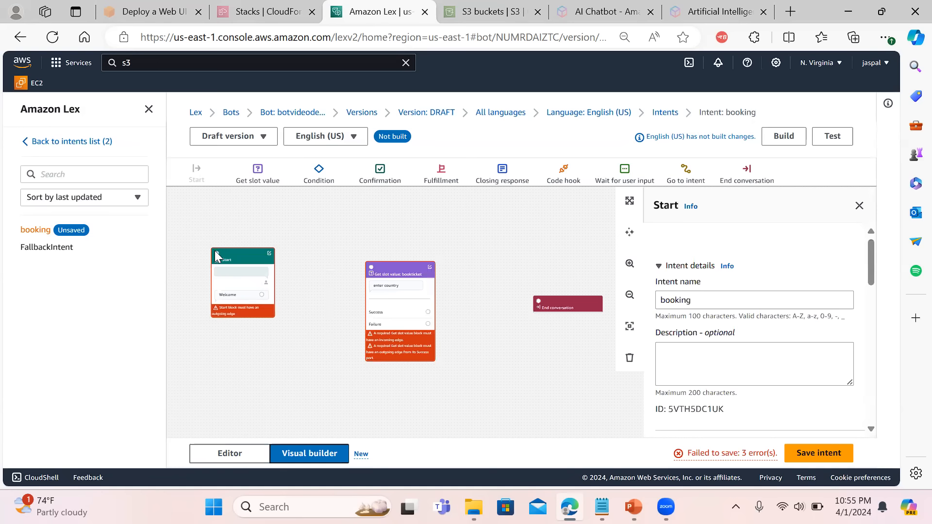
drag(216, 257, 264, 270)
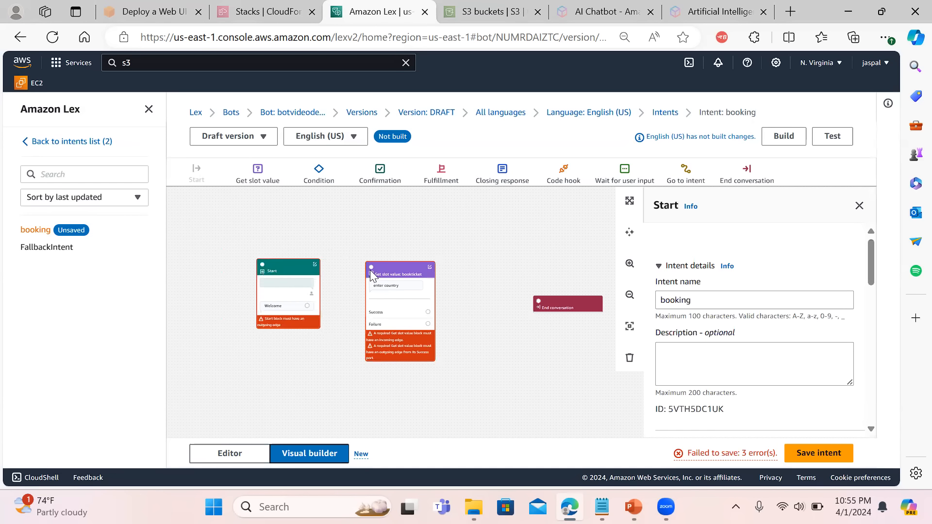
drag(371, 271, 380, 251)
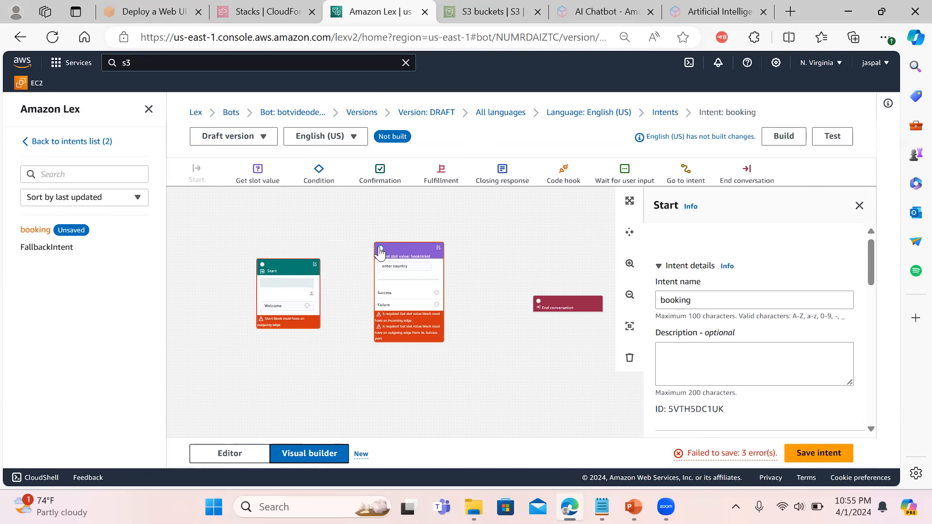
mouse_move(263, 273)
mouse_down()
mouse_move(319, 260)
mouse_move(258, 264)
mouse_up()
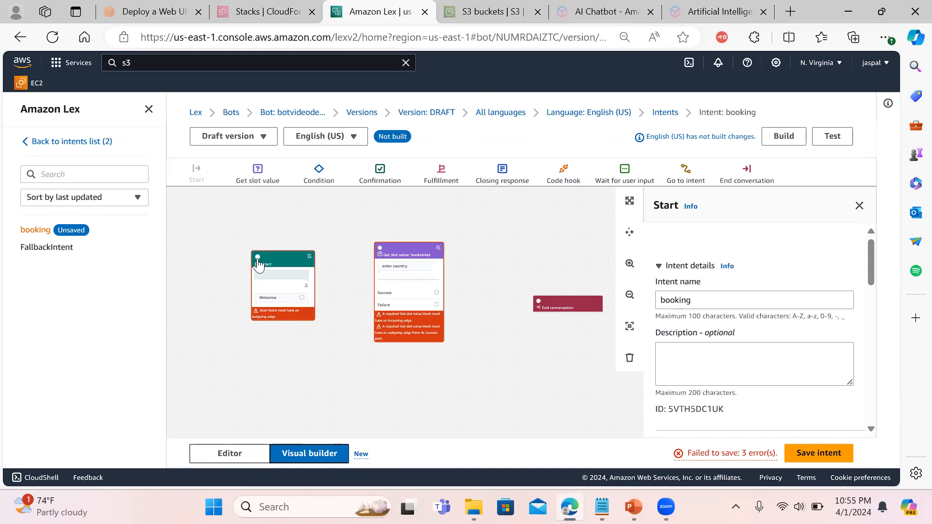
click(860, 206)
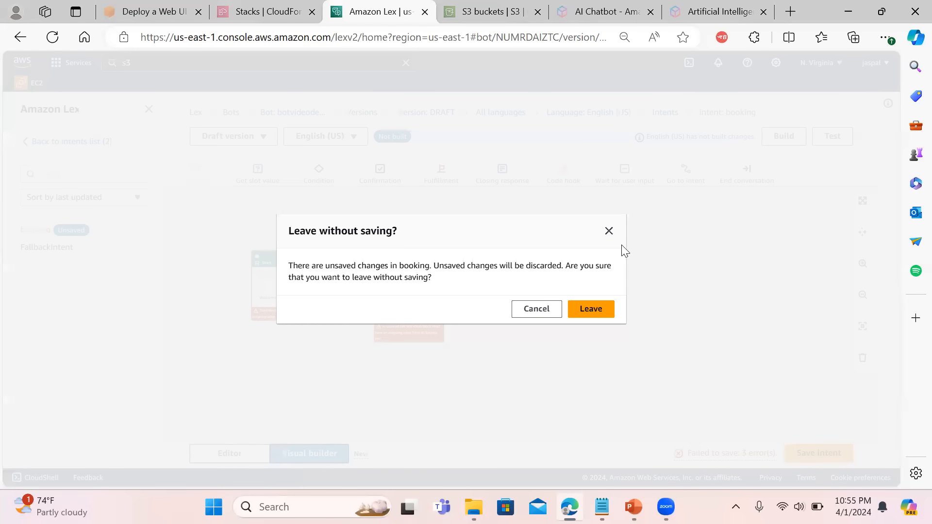
Discard the unsaved changes and reopen the booking intent in the Visual builder
click(590, 309)
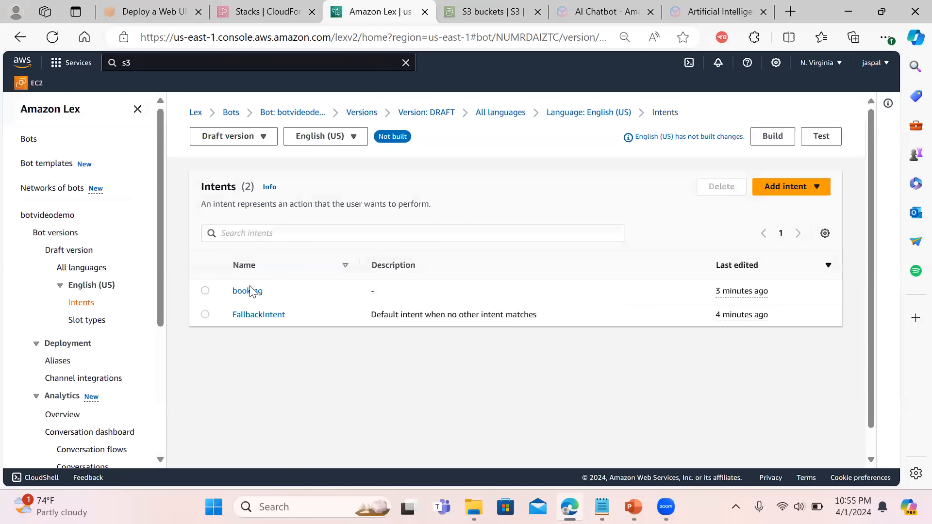
click(248, 292)
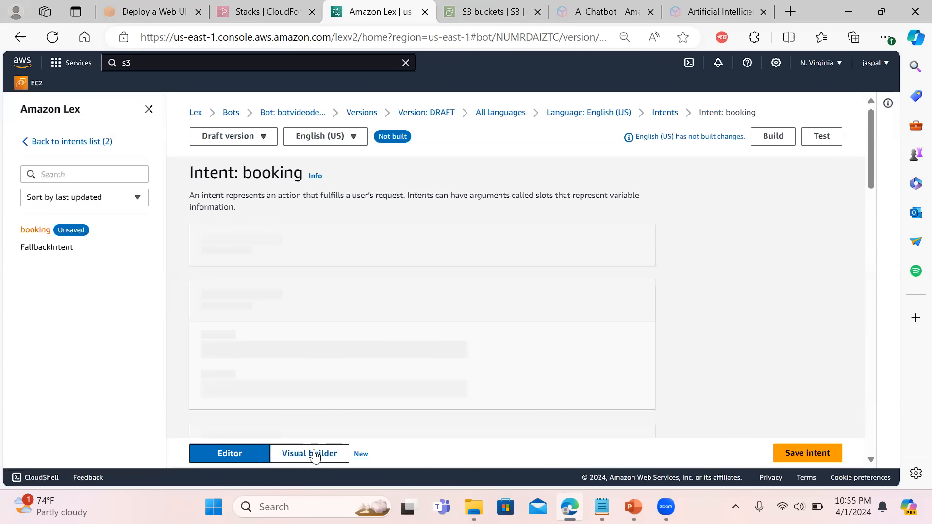
click(314, 456)
click(588, 310)
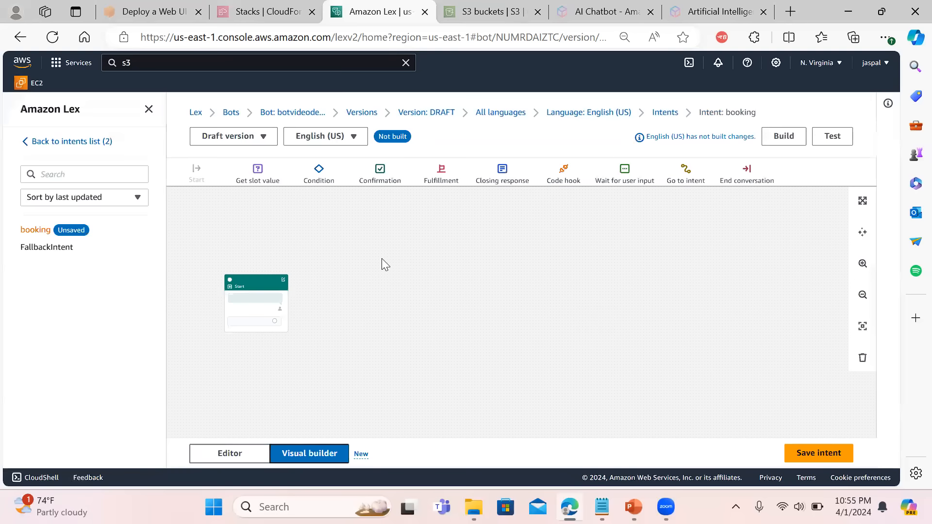
Place a Get slot value block beside the Start block, move the Start block higher, and try to save the intent
drag(258, 170, 409, 322)
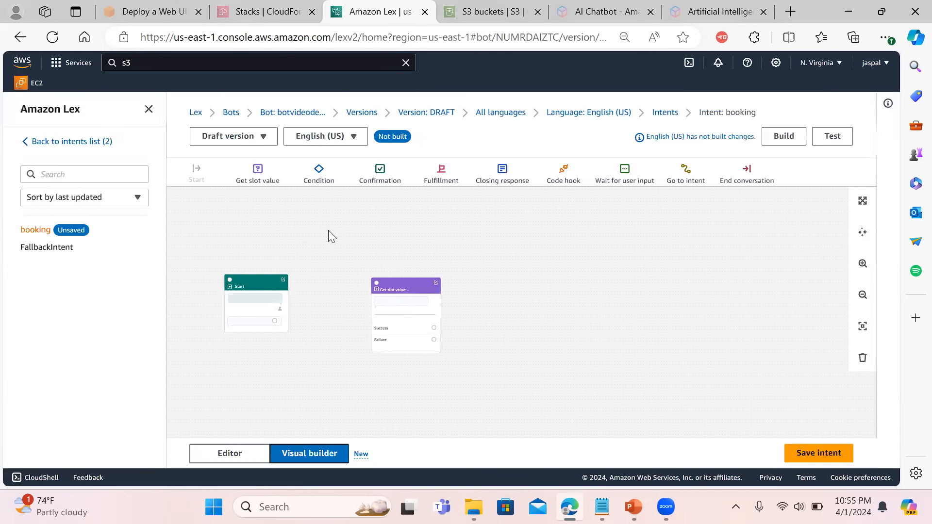
mouse_move(231, 287)
mouse_down()
mouse_move(371, 282)
mouse_move(232, 284)
mouse_move(252, 295)
mouse_move(242, 288)
mouse_up()
right_click(242, 286)
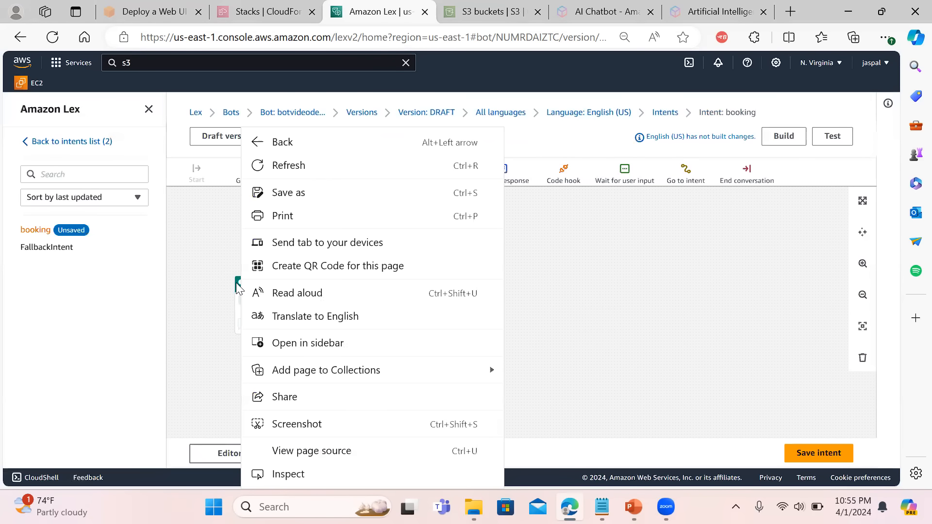
click(204, 269)
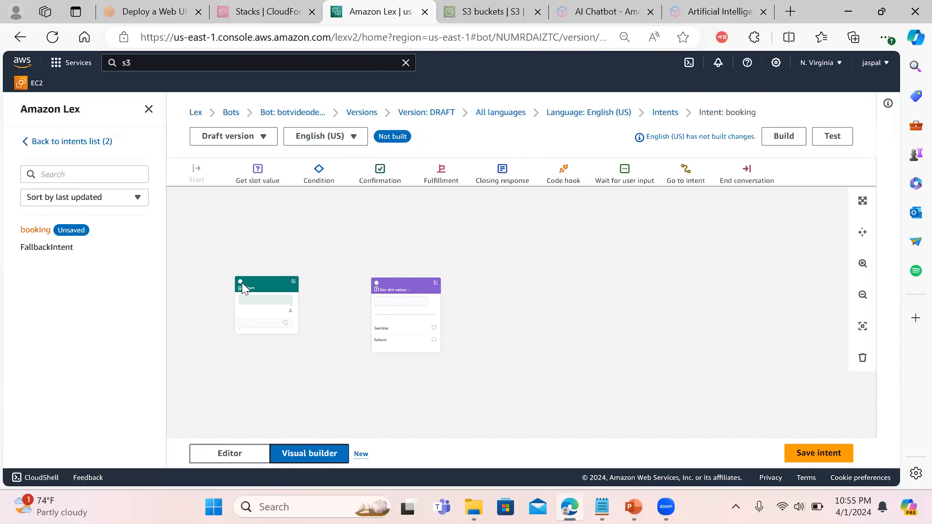
drag(242, 286, 217, 273)
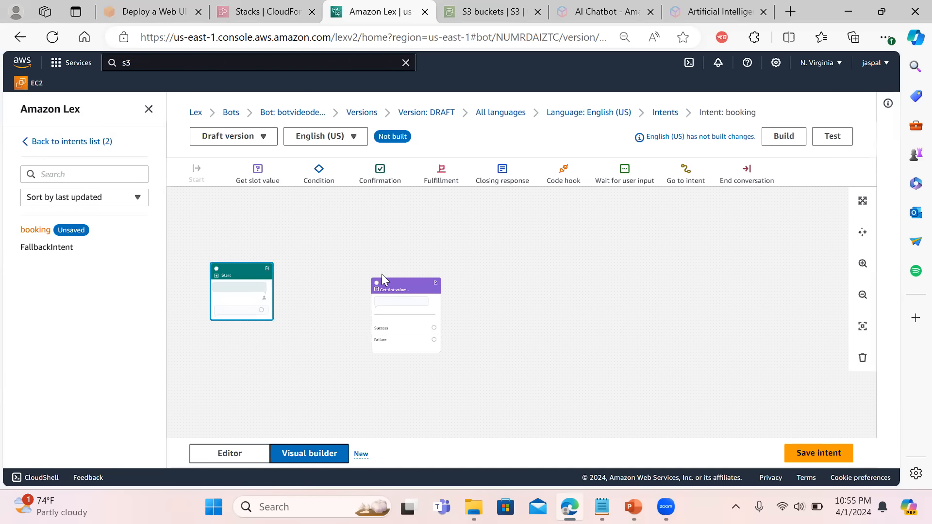
drag(217, 274, 229, 253)
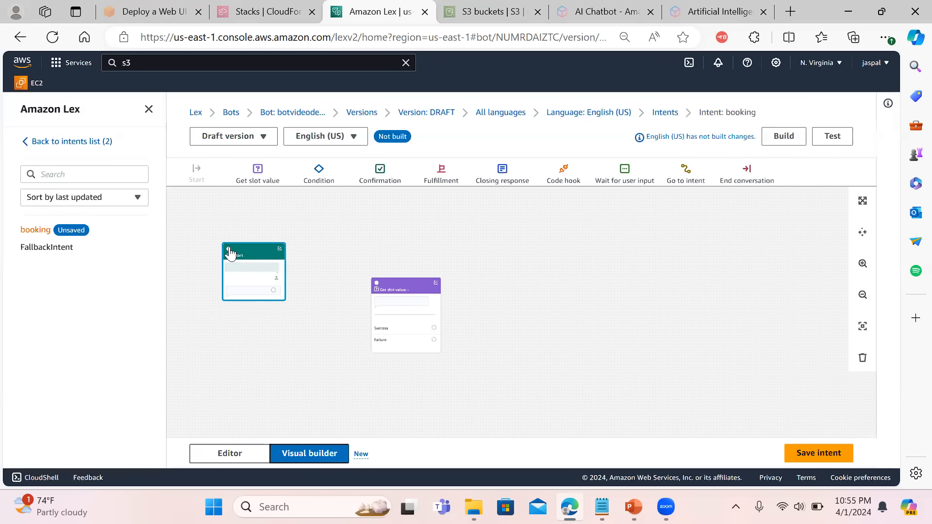
mouse_move(230, 253)
mouse_down()
mouse_move(230, 271)
mouse_move(218, 251)
mouse_up()
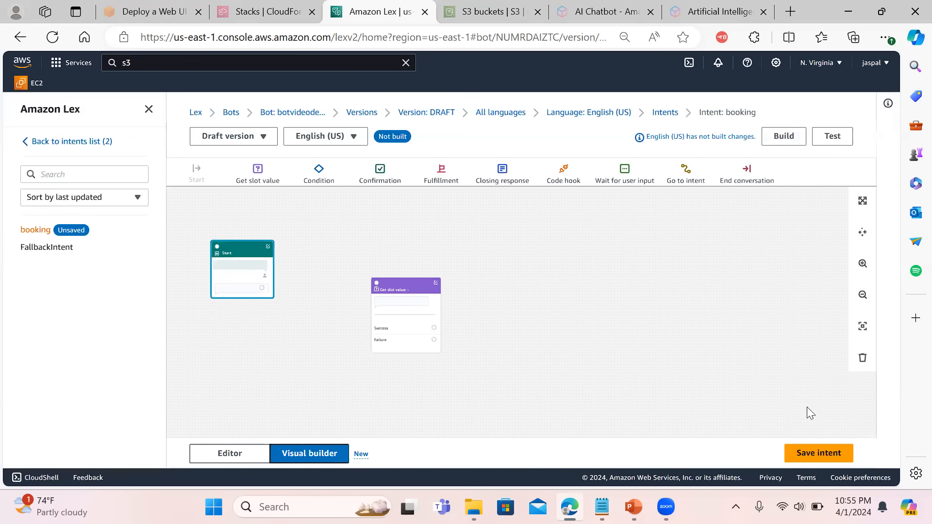
click(819, 453)
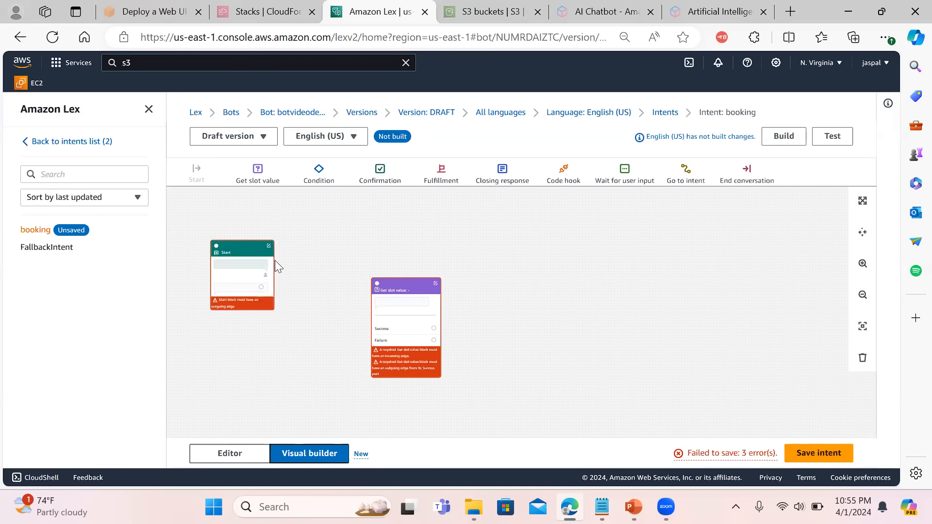
drag(217, 252, 205, 320)
drag(200, 240, 207, 259)
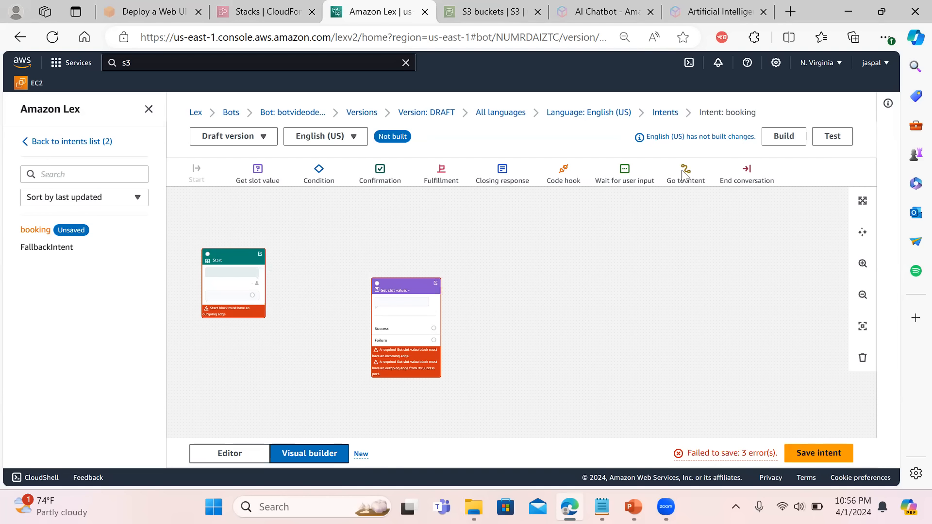
drag(681, 169, 603, 308)
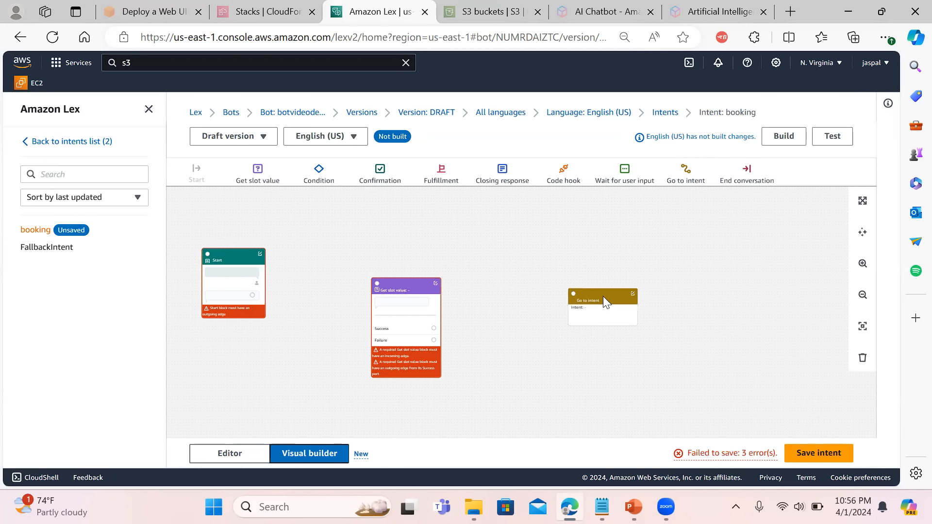
click(603, 296)
key(Delete)
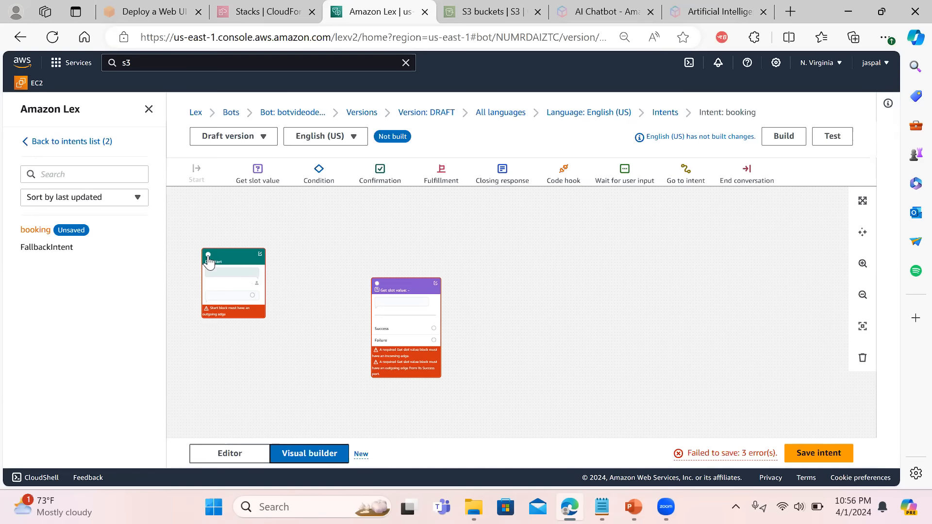
drag(209, 262, 203, 331)
right_click(203, 331)
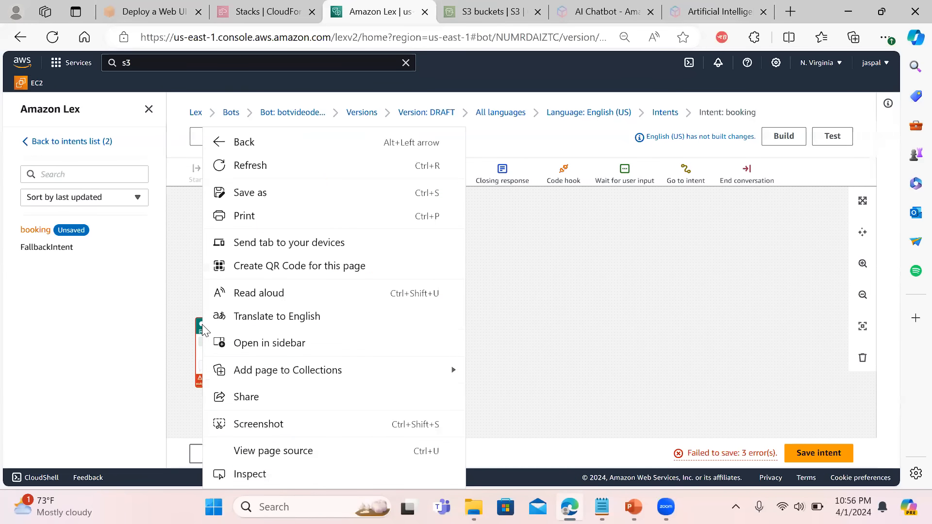
click(193, 296)
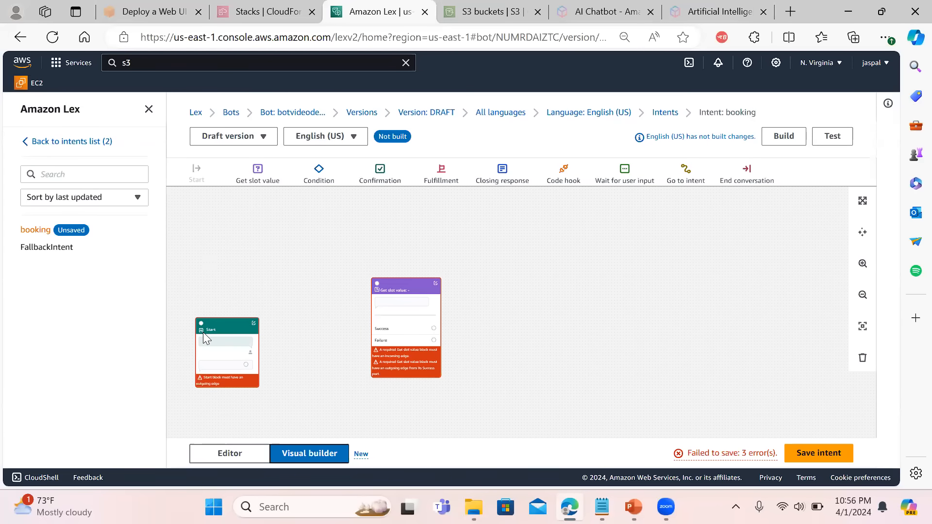
drag(202, 330, 225, 304)
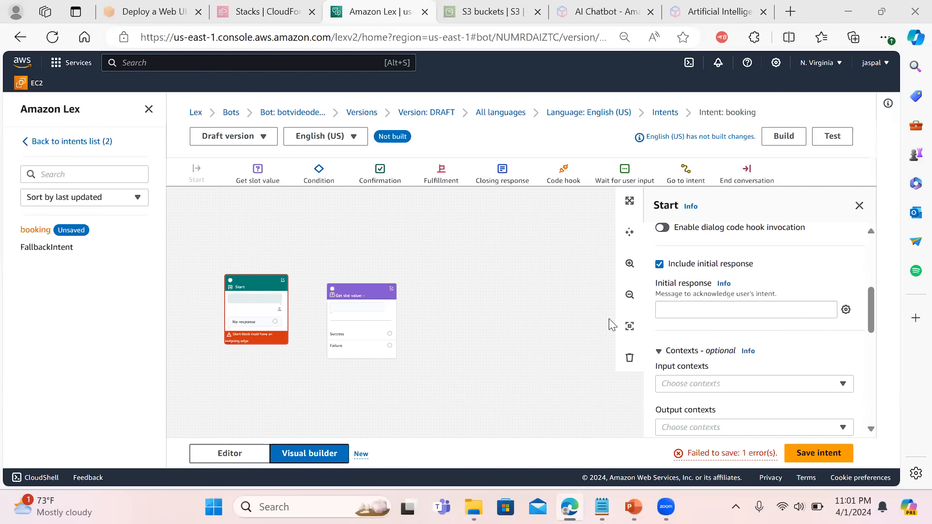
Set the Start block's initial response to "Welcome to bookflight" and try to save the booking intent
click(694, 309)
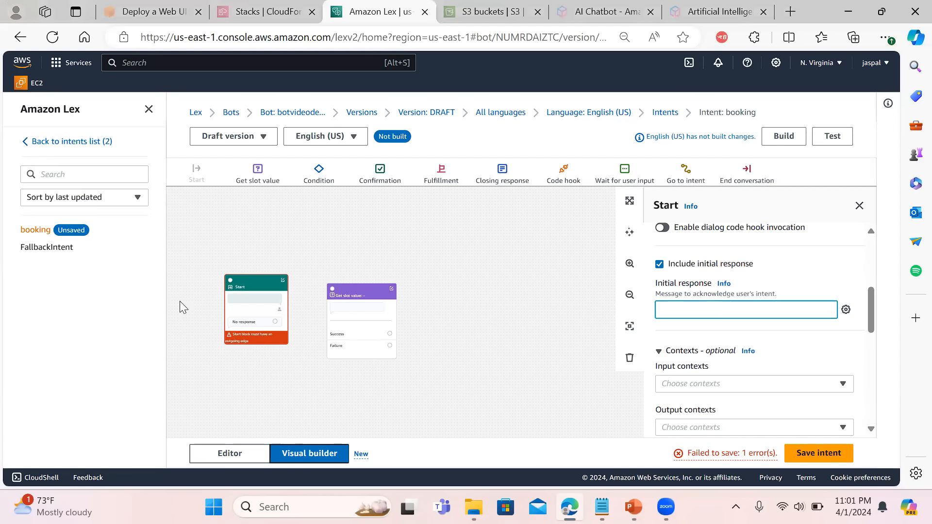
text(Welcome to bookf)
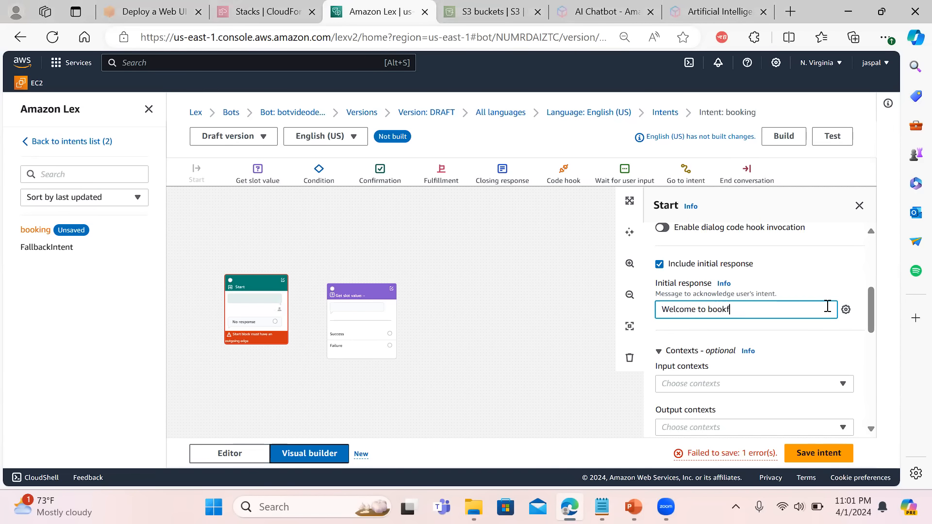
text(light)
click(561, 287)
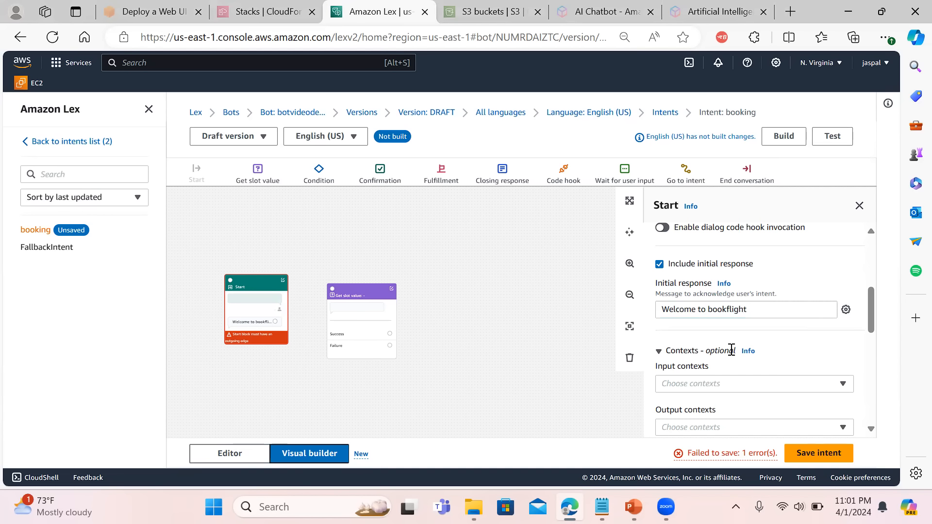
click(803, 453)
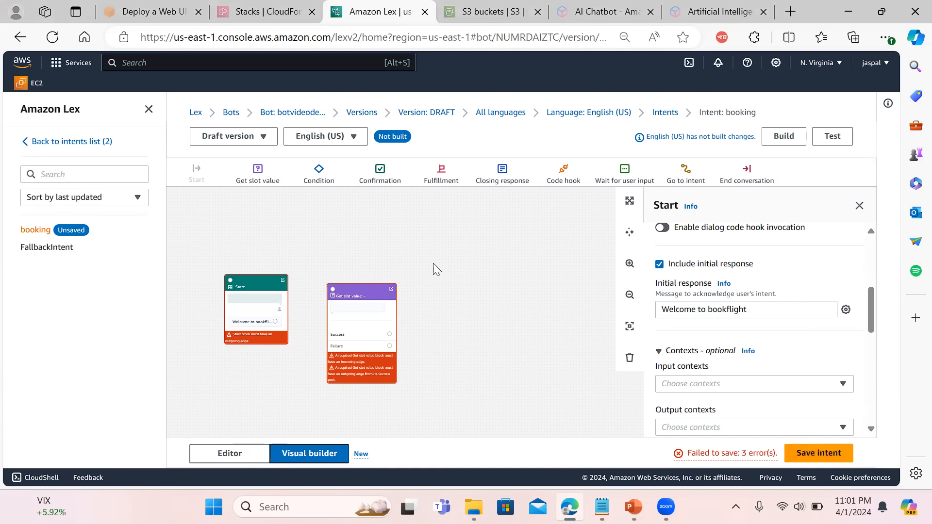
Connect the Start block's initial response to the Get slot value block and move the Start block slightly farther away from it
drag(276, 321, 333, 290)
drag(248, 282, 226, 293)
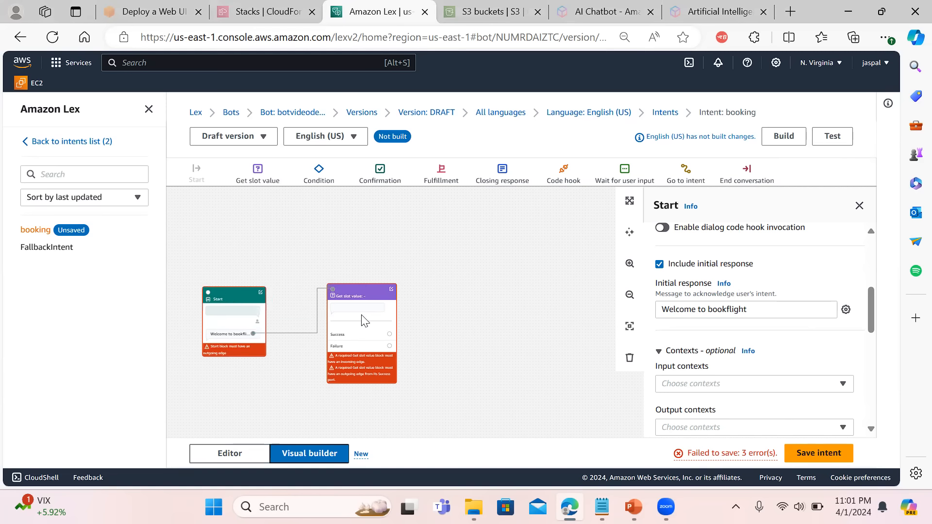
Name the Get slot value block's slot FlightCity and set its slot type to AMAZON.AlphaNumeric
click(378, 313)
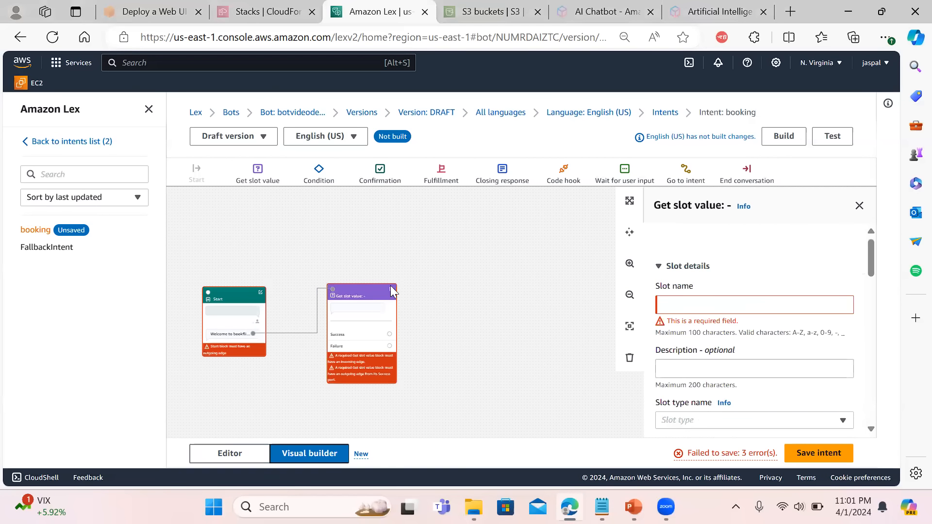
click(734, 306)
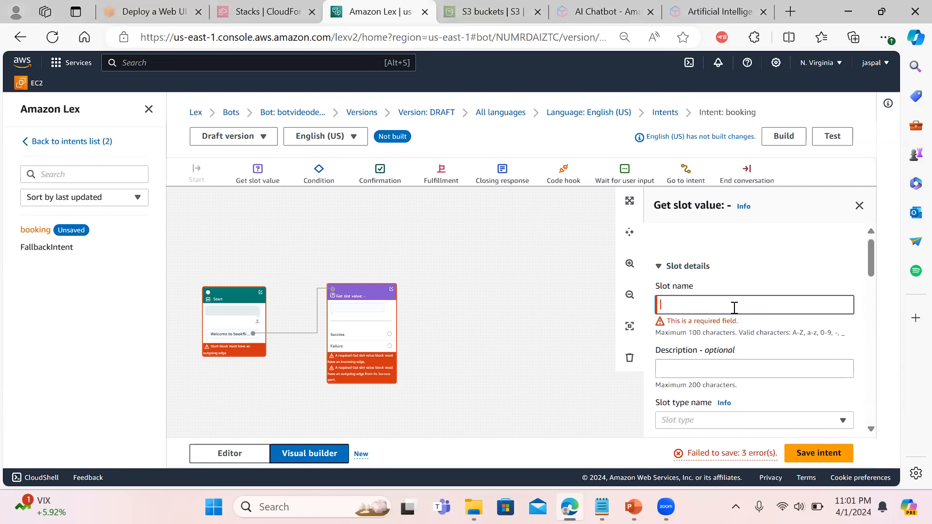
text(FlightCity)
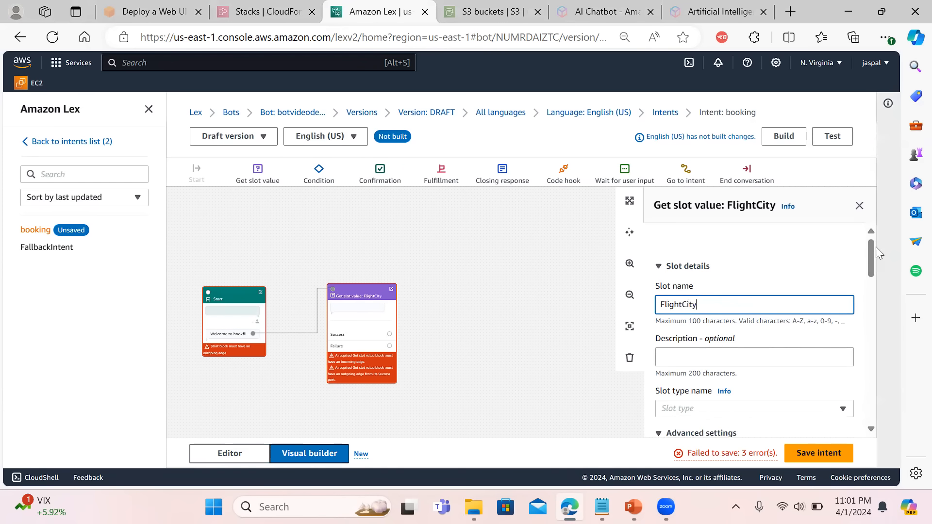
drag(872, 253, 872, 279)
click(826, 264)
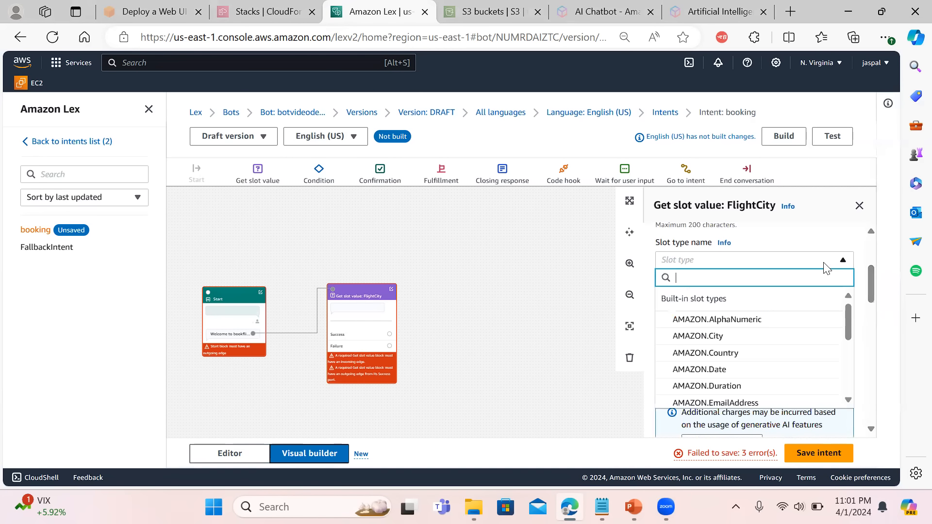
click(737, 321)
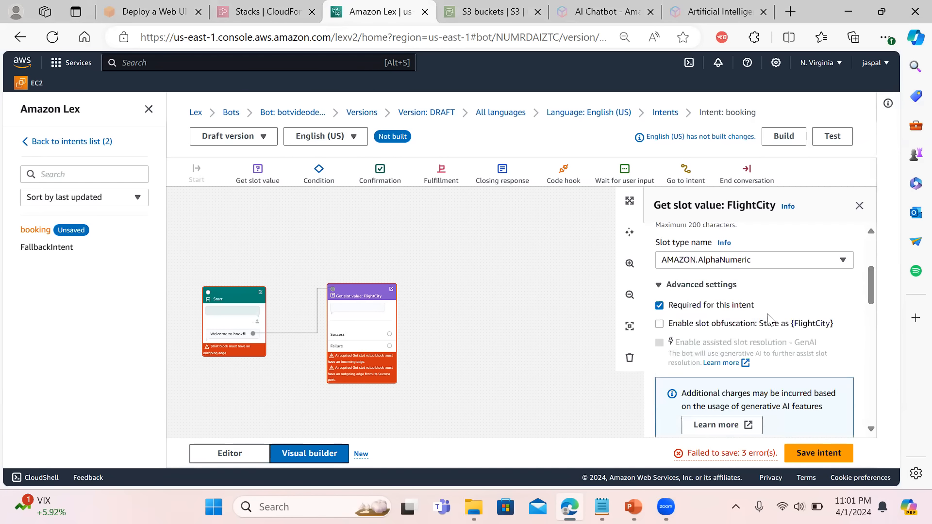
click(822, 264)
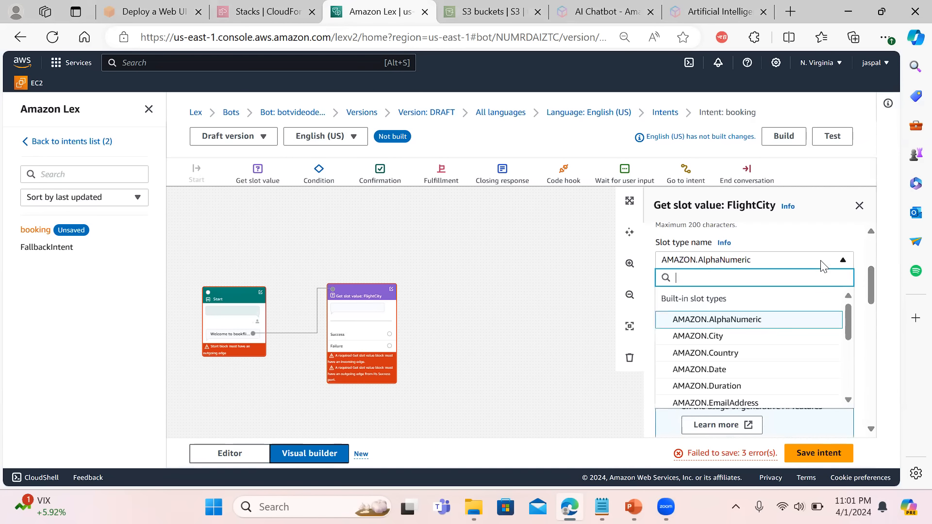
click(843, 245)
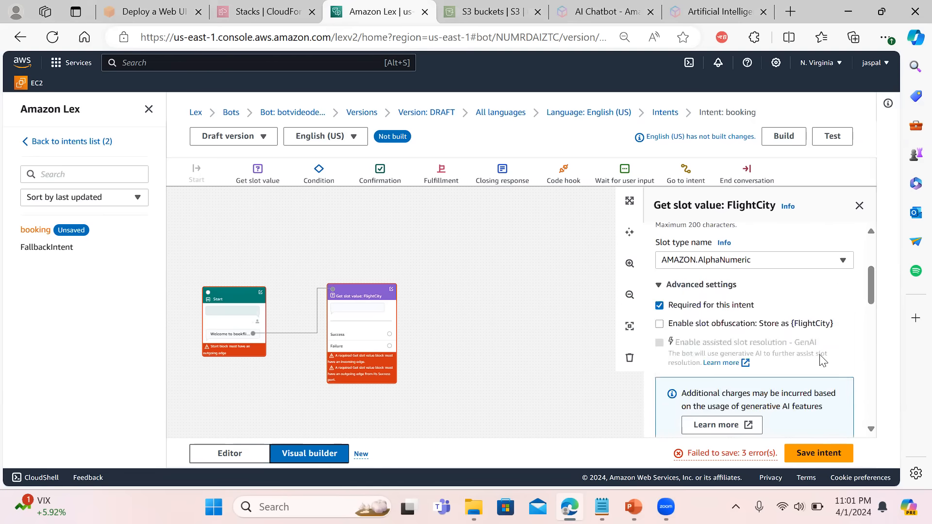
Set the FlightCity slot prompt to "enter city name", try to save the intent, and close the slot settings
drag(870, 295, 870, 338)
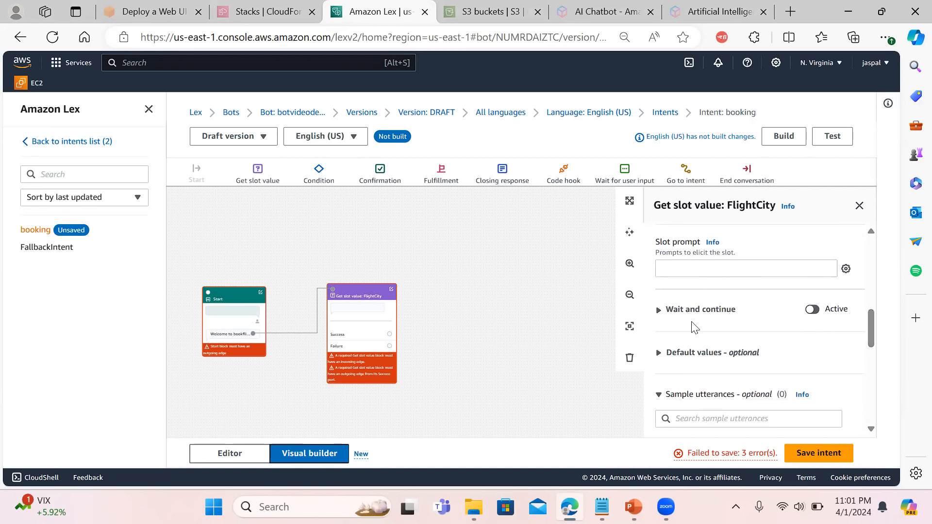
click(728, 265)
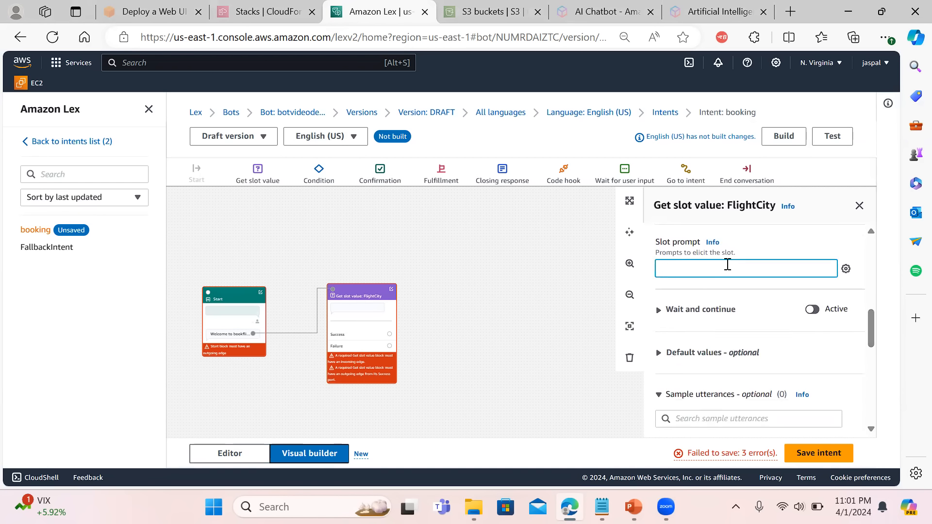
text(em=nter city name)
click(678, 268)
key(BackSpace)
double_click(678, 269)
text(enter)
click(819, 453)
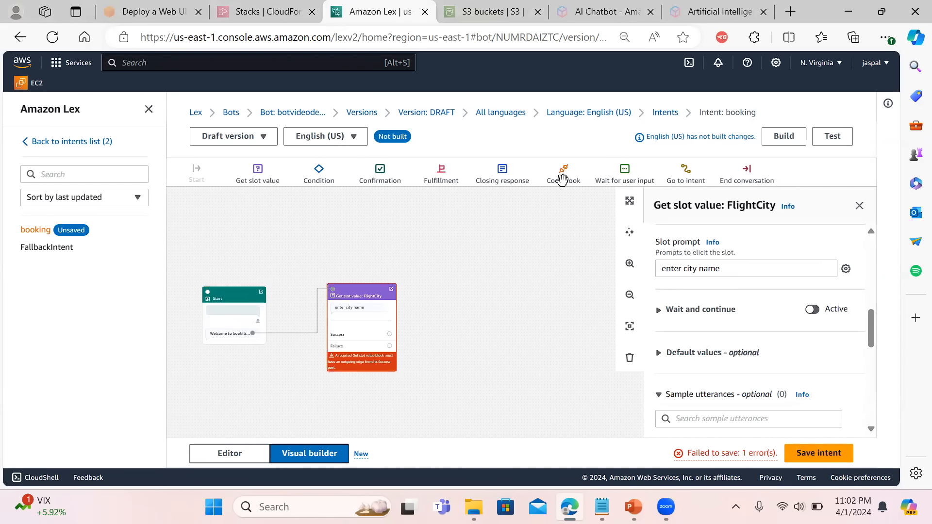
click(860, 205)
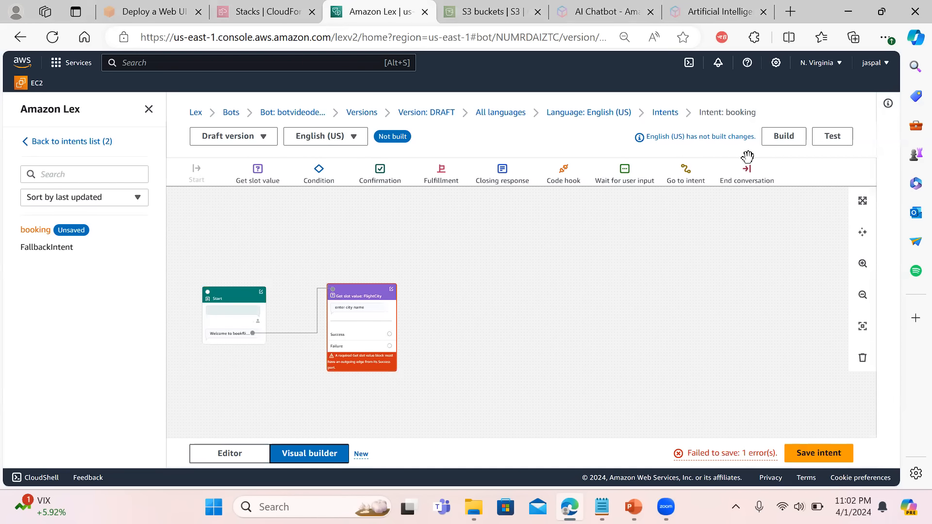
Place an End conversation block beyond the FlightCity block and connect both the Success and Failure paths to it
drag(747, 170, 508, 311)
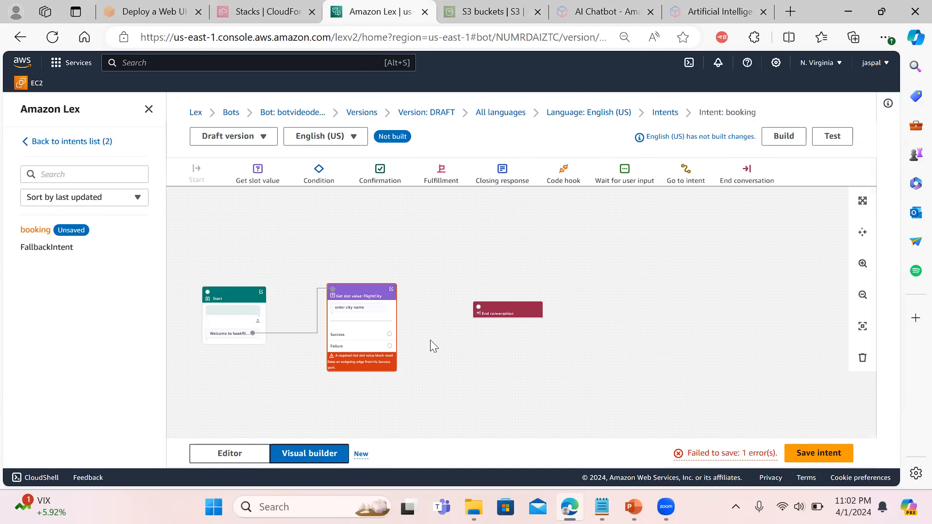
drag(389, 335, 478, 307)
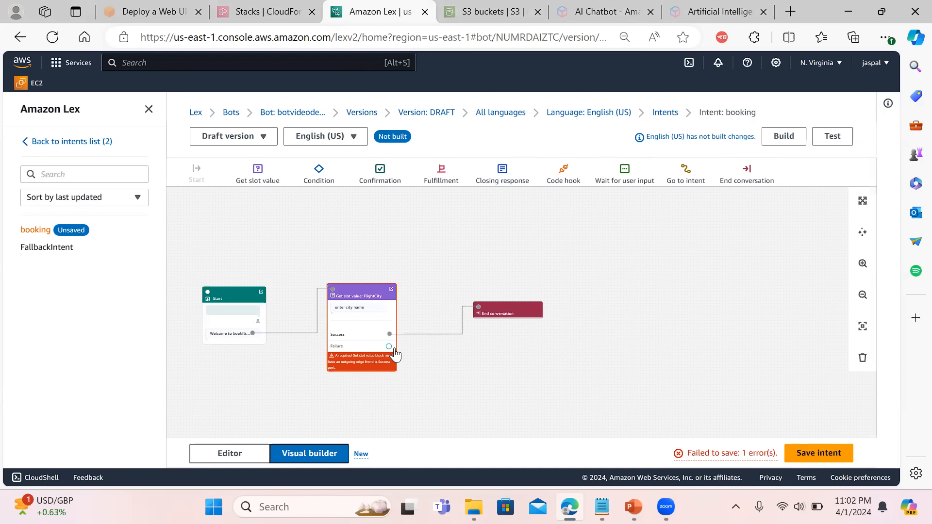
drag(397, 401, 254, 339)
drag(389, 347, 480, 309)
Place a Go to intent block below the End conversation block and look through the FlightCity block's response settings
drag(688, 168, 507, 398)
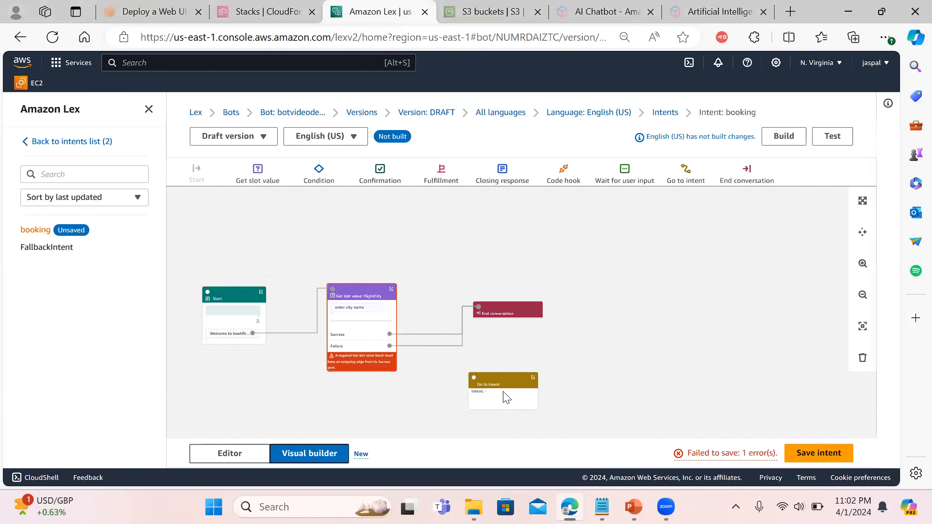
click(390, 346)
mouse_move(388, 343)
mouse_down()
mouse_move(470, 371)
mouse_move(367, 325)
mouse_move(391, 334)
mouse_up()
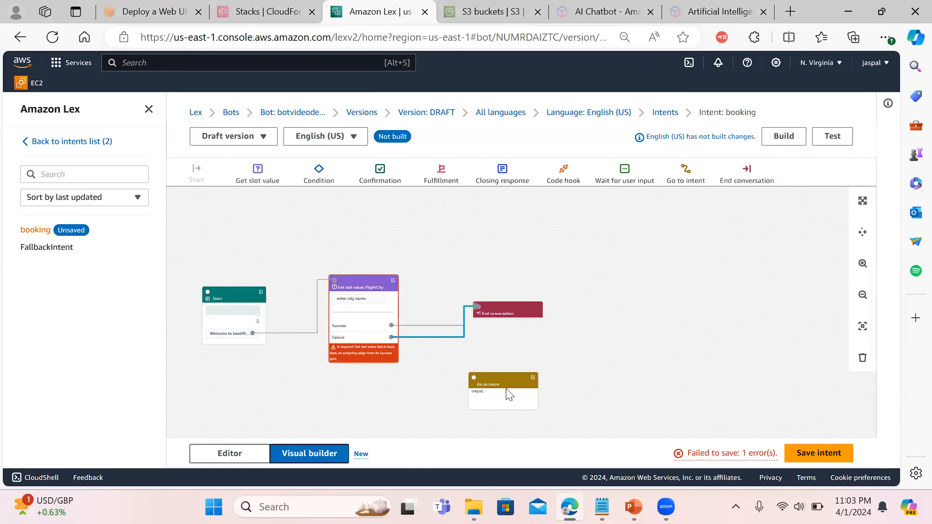
click(488, 374)
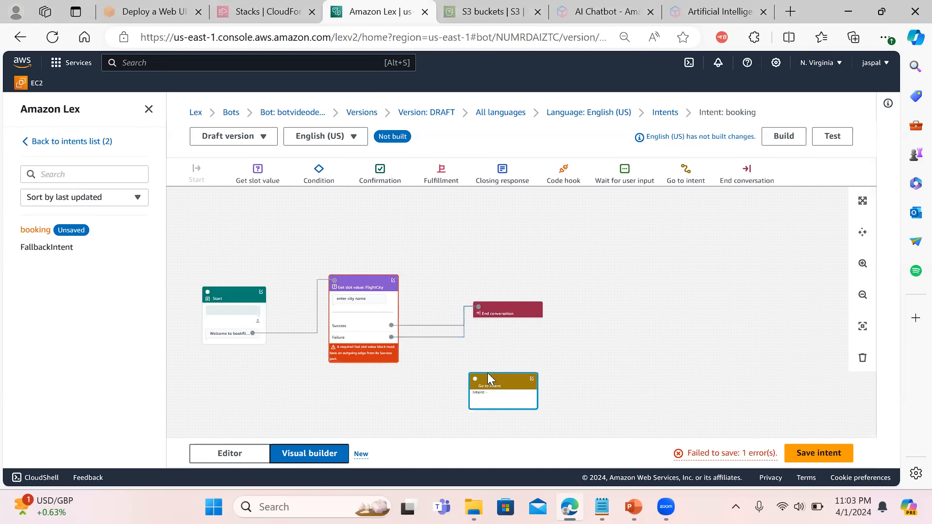
click(354, 334)
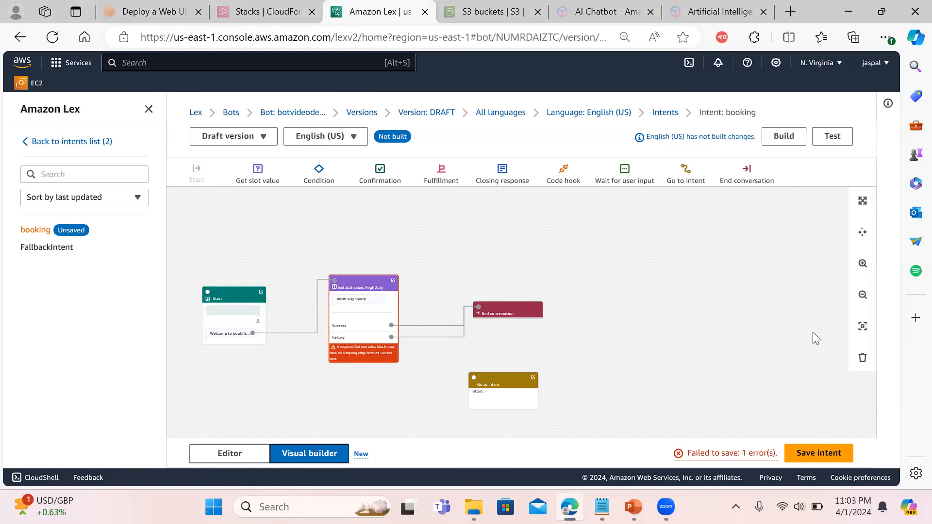
click(392, 282)
drag(868, 251, 859, 413)
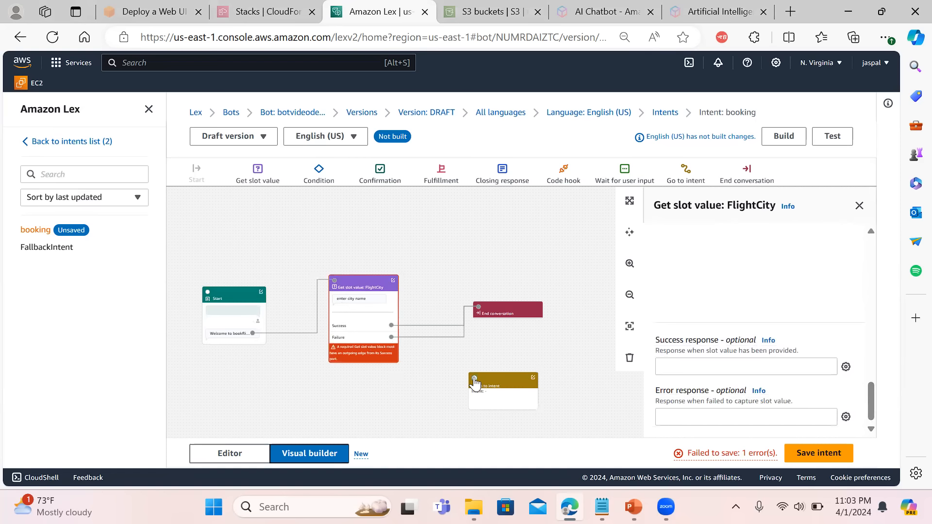
Shift the Go to intent block slightly and set its target intent to booking
mouse_move(475, 384)
mouse_down()
mouse_move(406, 348)
mouse_move(466, 381)
mouse_up()
click(488, 397)
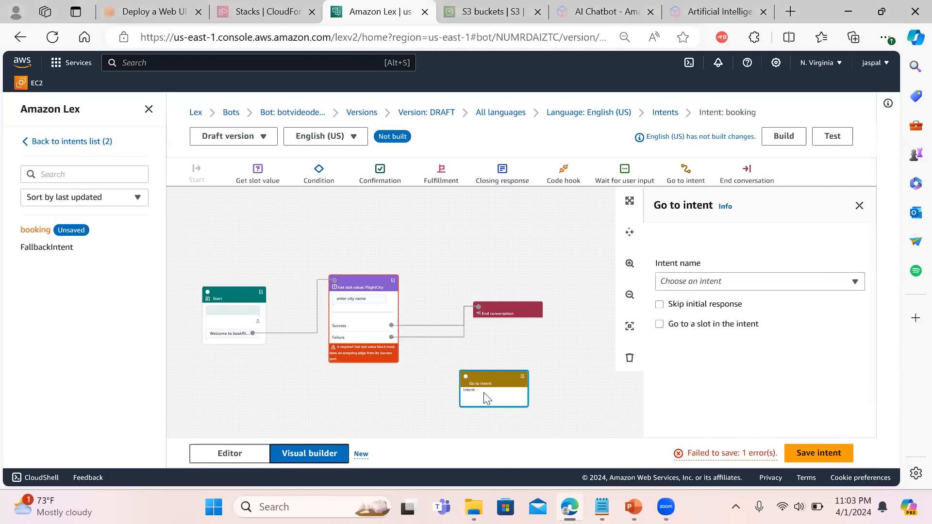
click(759, 284)
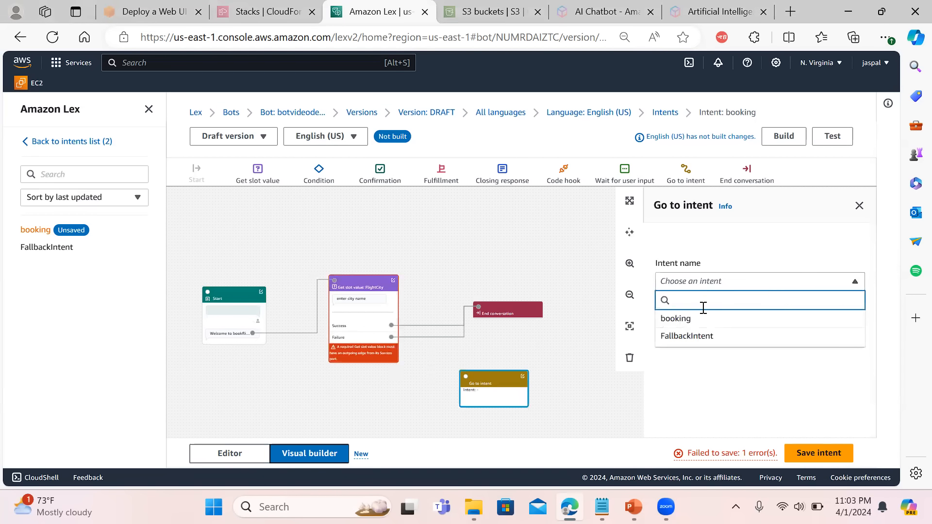
click(692, 319)
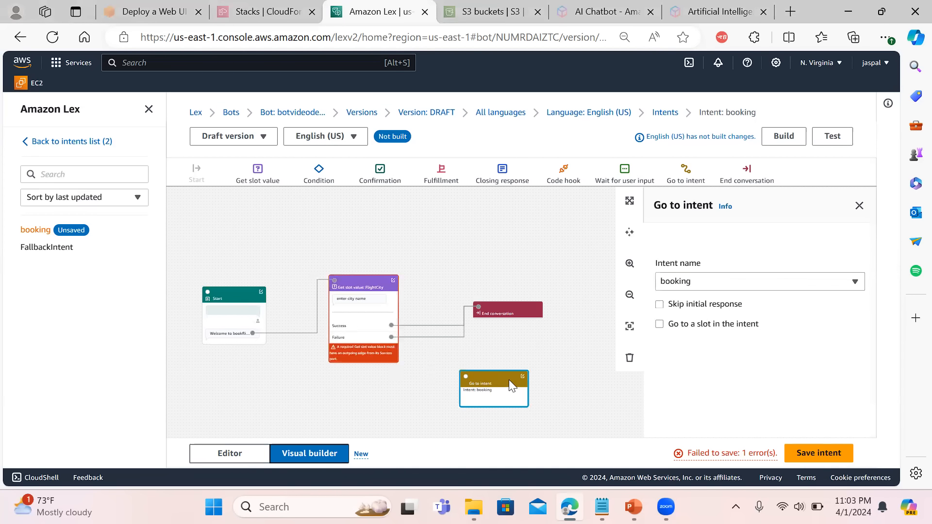
Try to link the FlightCity block's Failure path to the Go to intent block, and delete the Go to intent block
drag(342, 336, 469, 381)
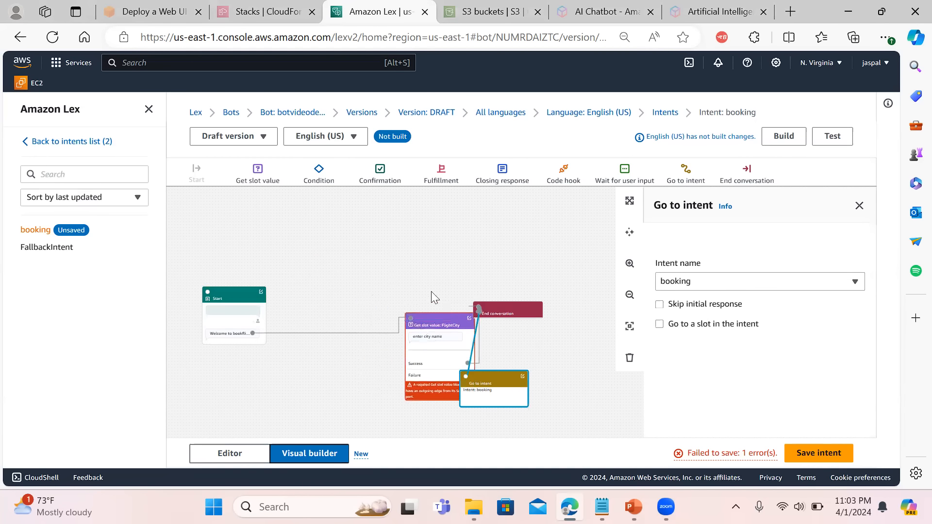
drag(418, 318, 347, 276)
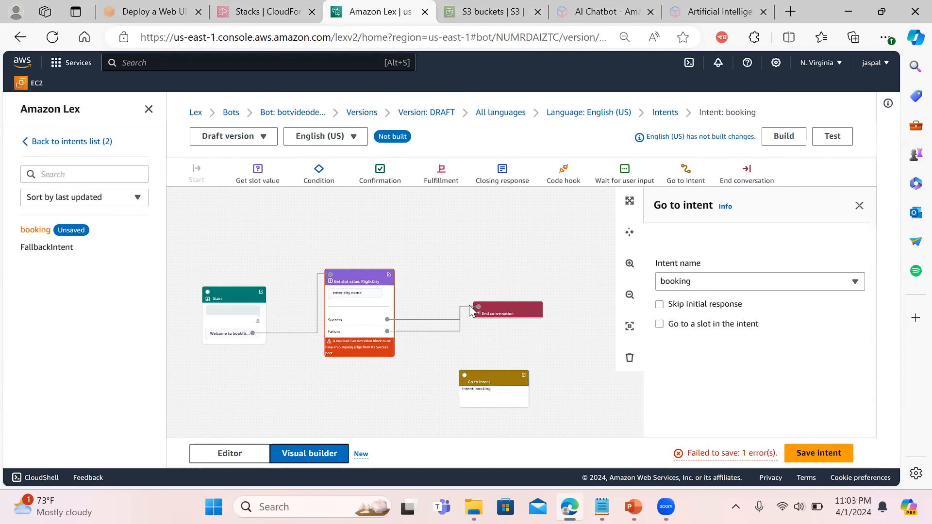
click(497, 391)
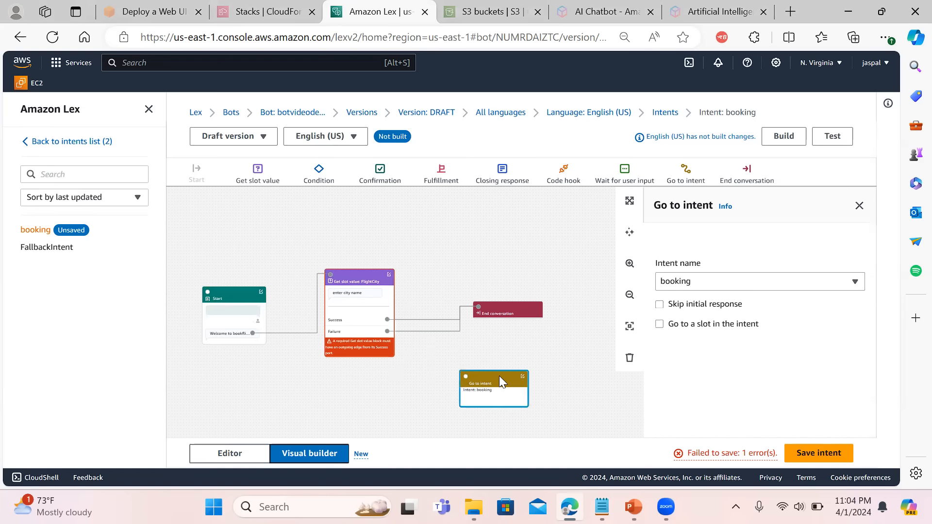
key(Delete)
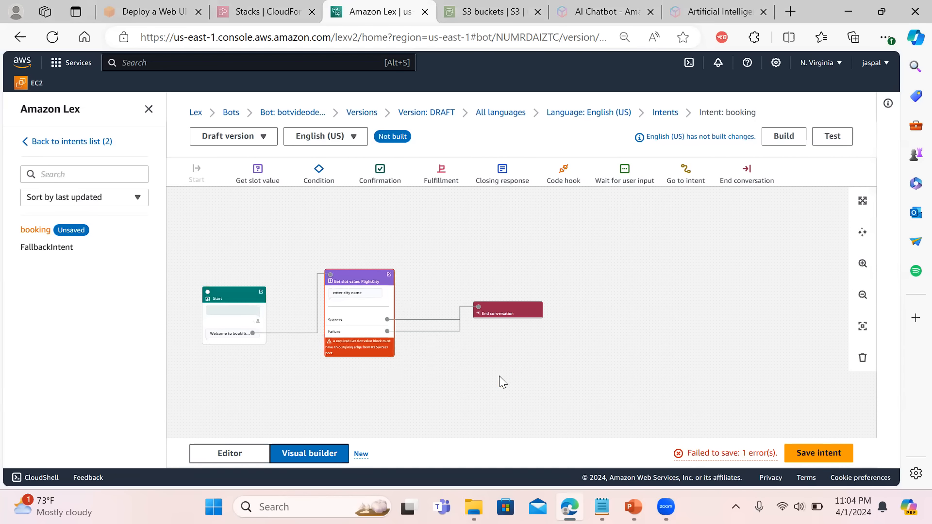
Save the booking intent and build the English (US) language, examining the build's error details
click(826, 457)
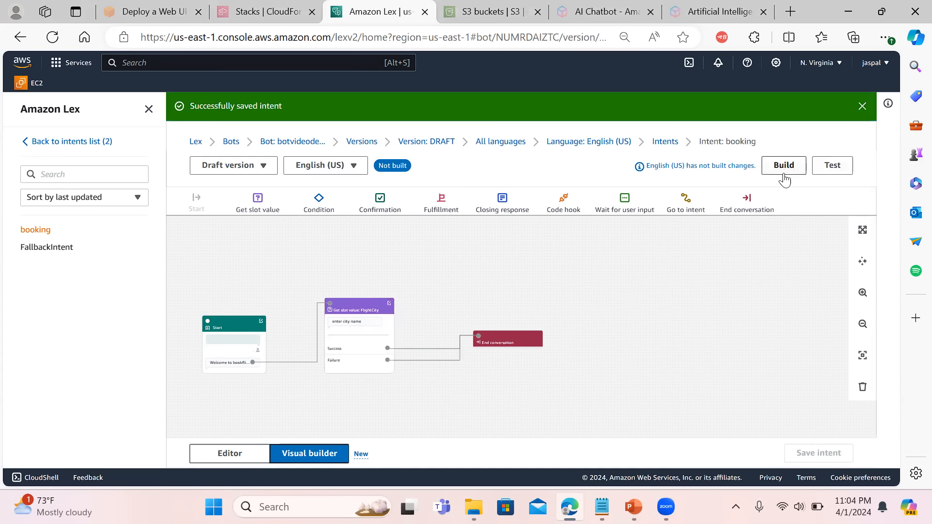
click(783, 164)
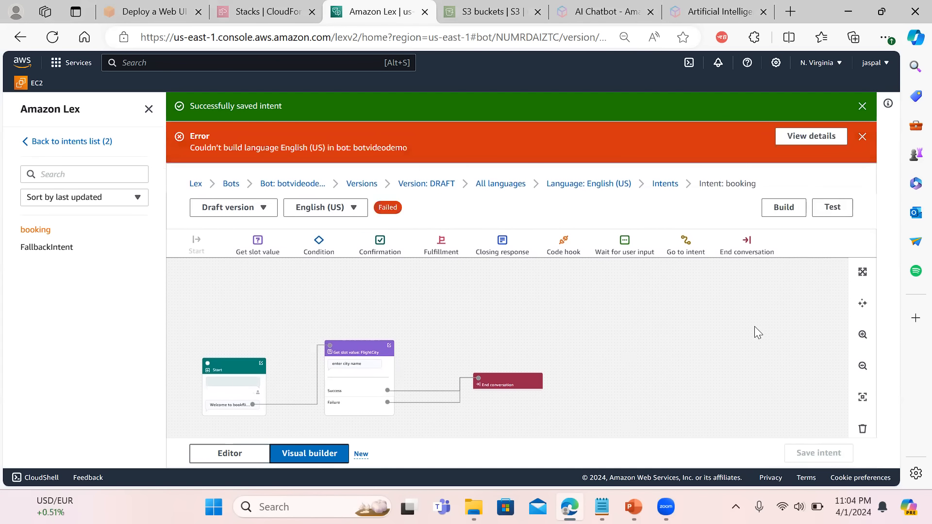
click(807, 136)
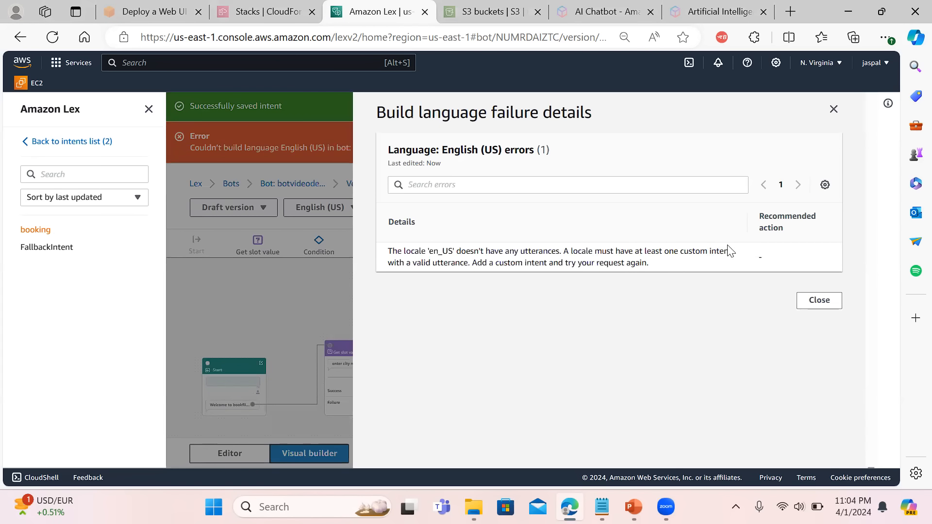
click(834, 112)
Add the sample utterance "i want to book flight" to the Start block of the booking intent
click(227, 387)
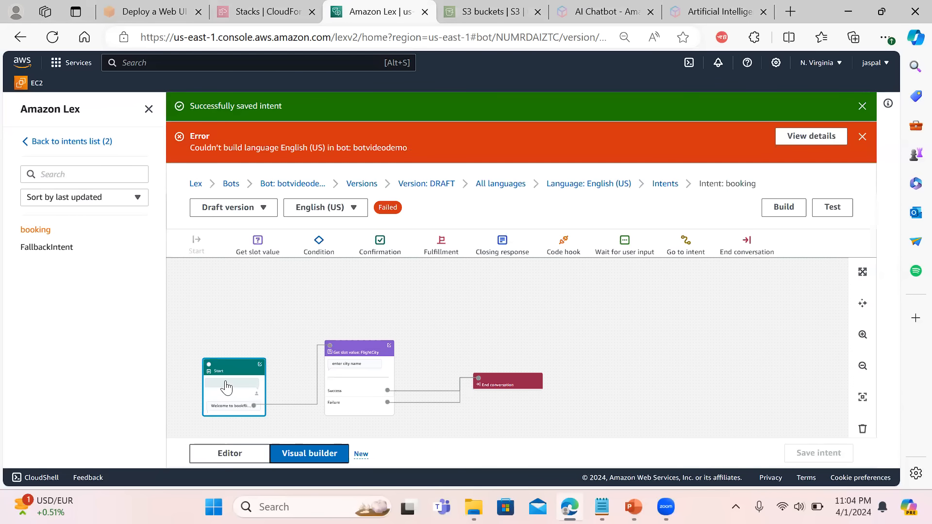
click(260, 365)
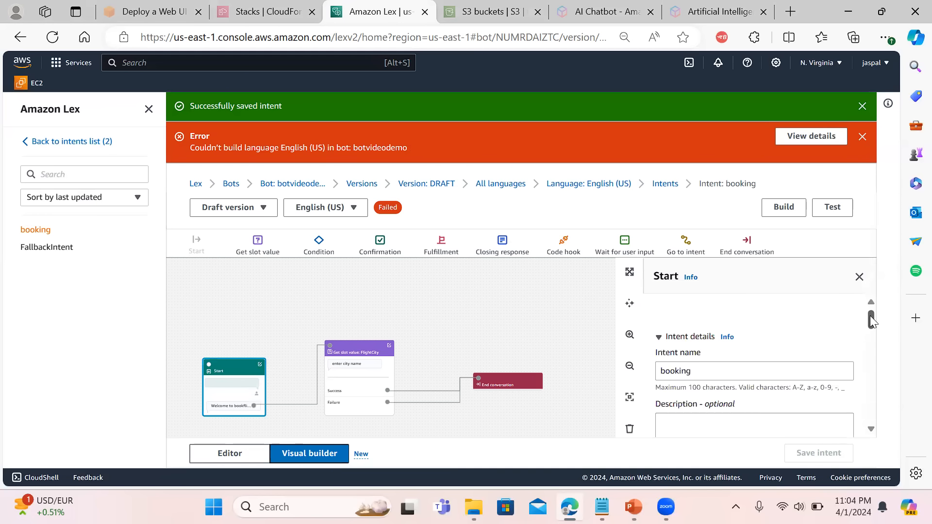
drag(870, 317, 855, 381)
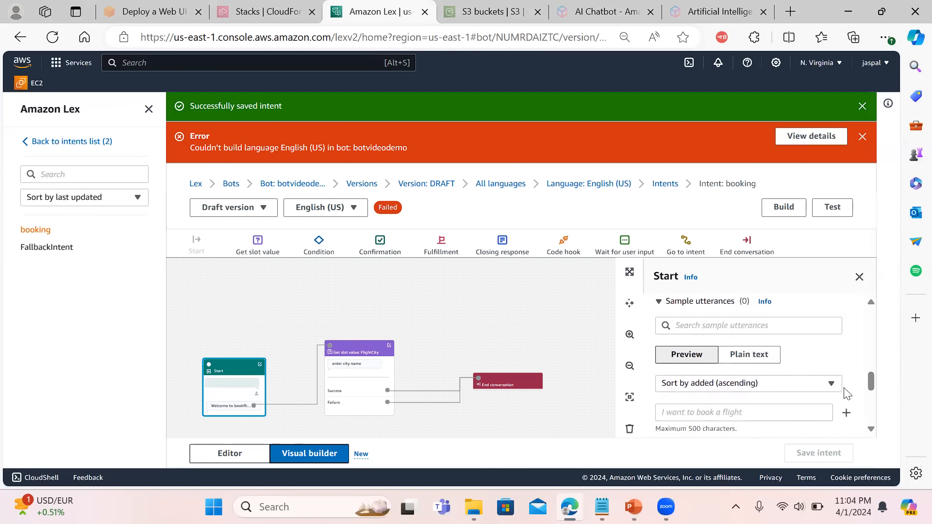
scroll(873, 378, down, 1)
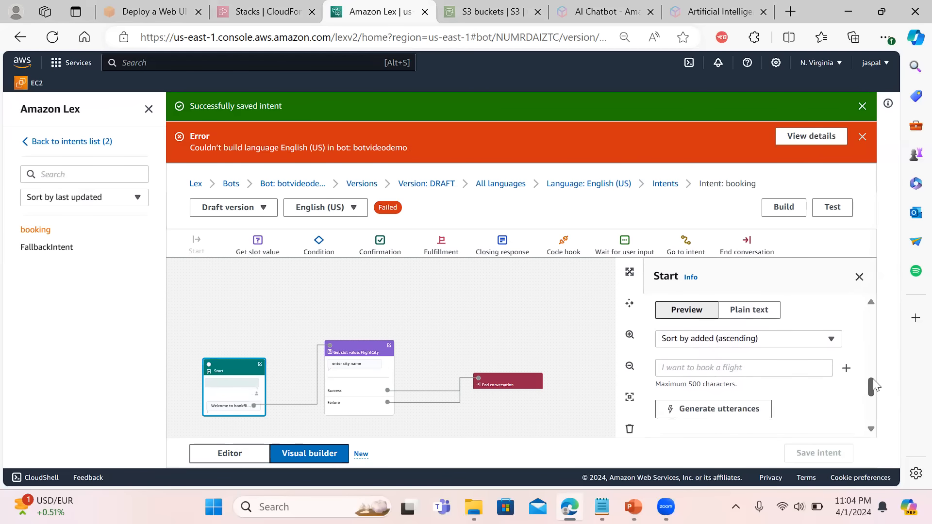
click(755, 366)
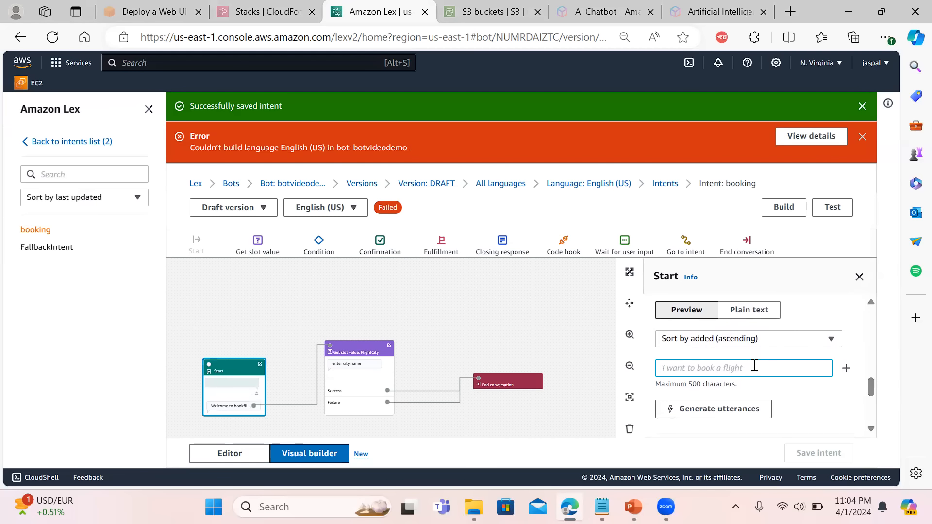
text(i want to book flight)
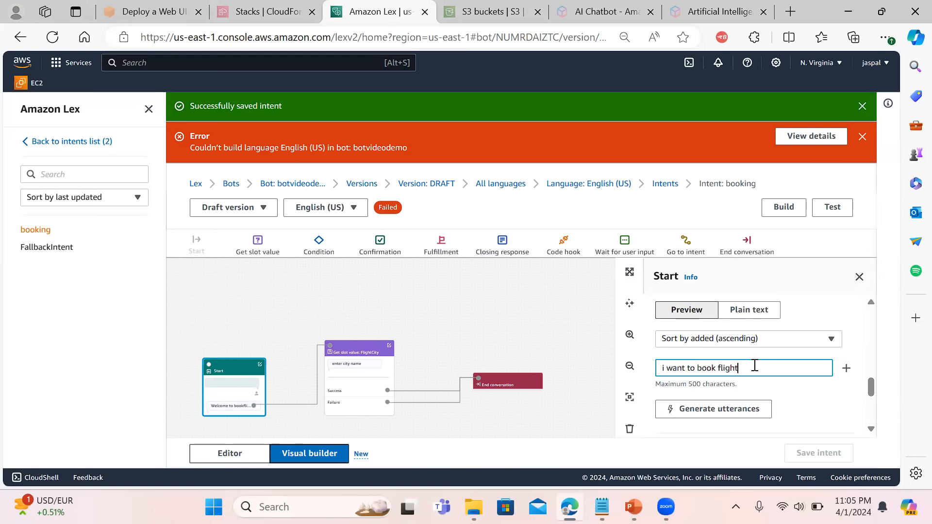
click(847, 371)
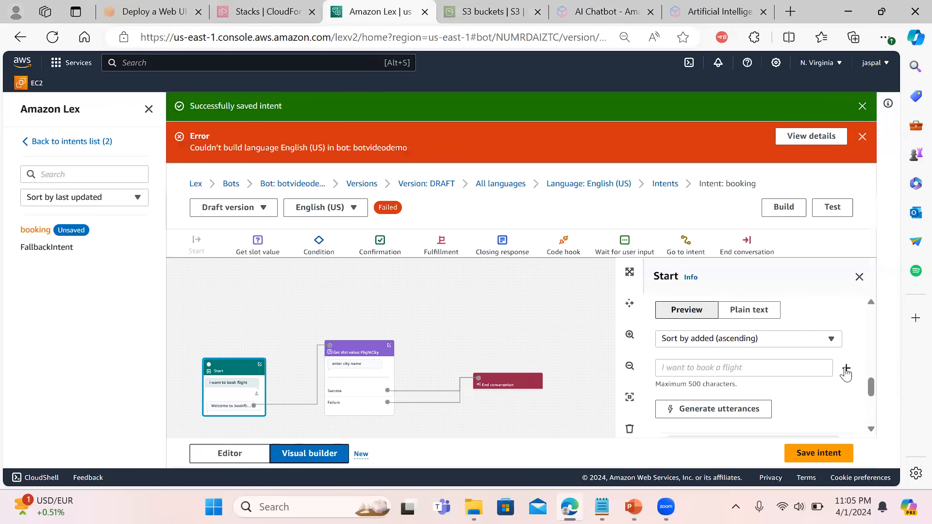
Save the booking intent, rebuild the English (US) language and dismiss the old build error notice
click(825, 445)
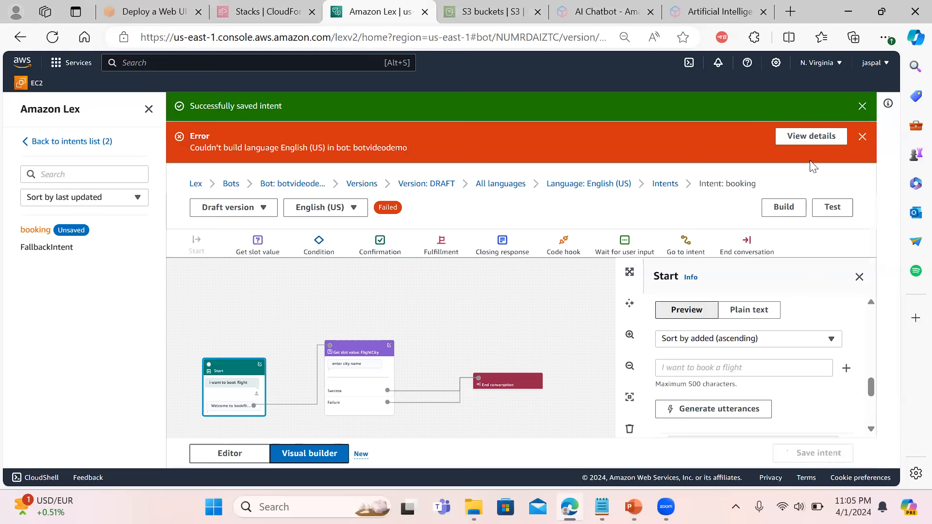
click(780, 239)
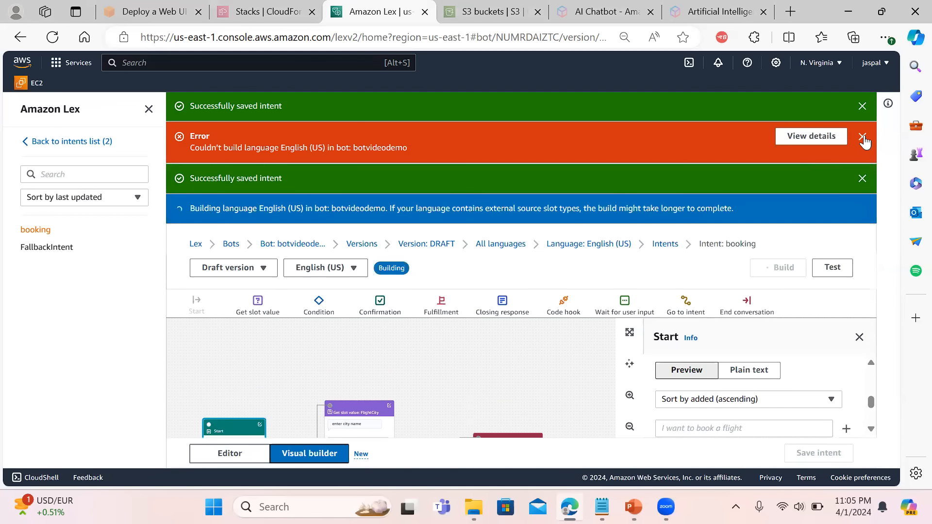
click(863, 139)
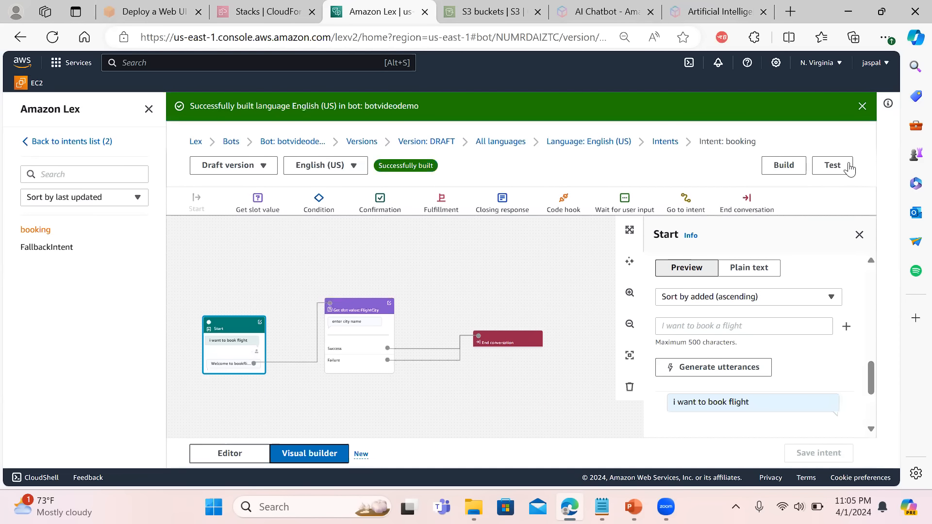
Start a test chat with the draft version of the bot and send the message "hi"
click(833, 166)
click(728, 423)
text(hi)
key(Return)
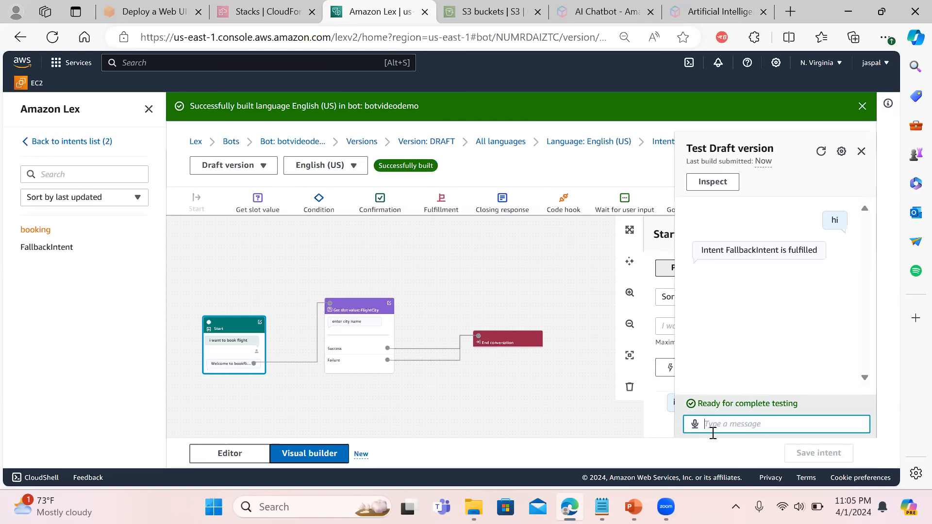
Send "flight" in the test chat and answer the city name question with "doha"
click(714, 425)
text(f)
key(BackSpace)
text(flight)
key(Return)
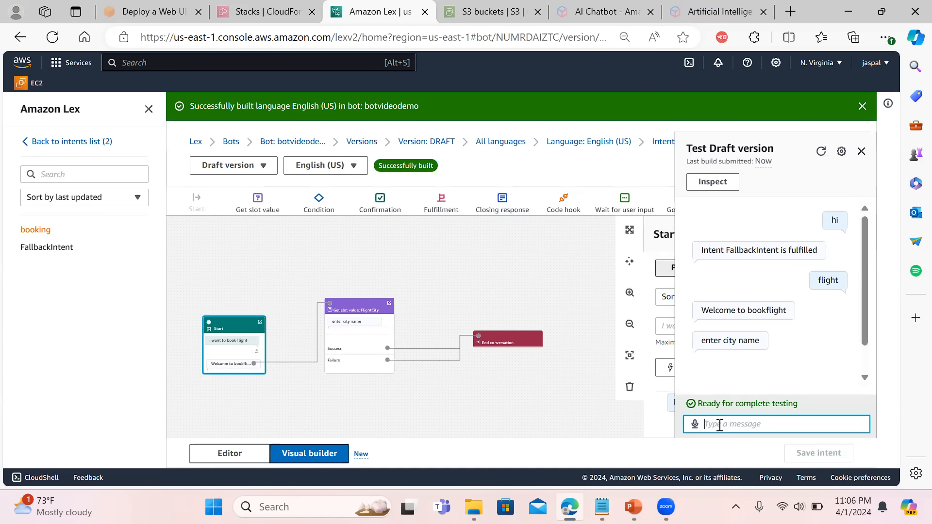
text(doha)
key(Return)
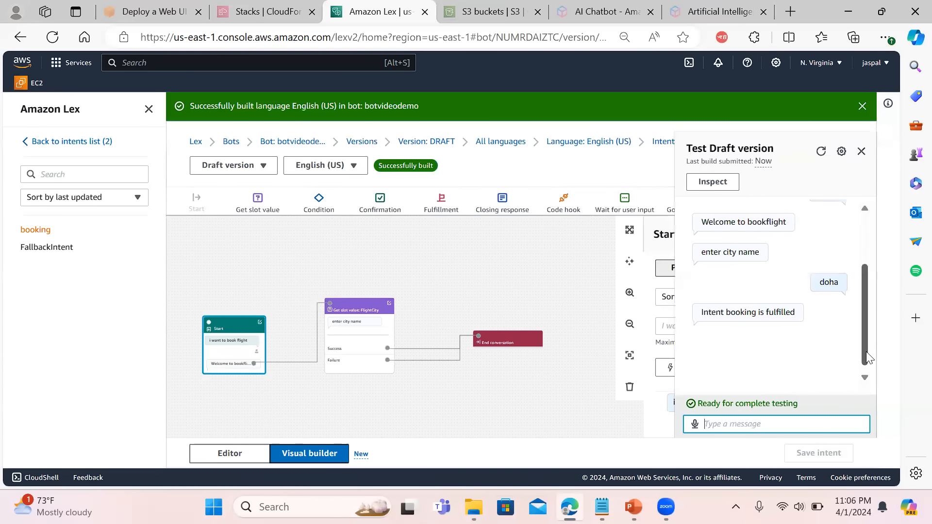
mouse_move(864, 352)
mouse_down()
mouse_move(867, 315)
mouse_move(860, 367)
mouse_up()
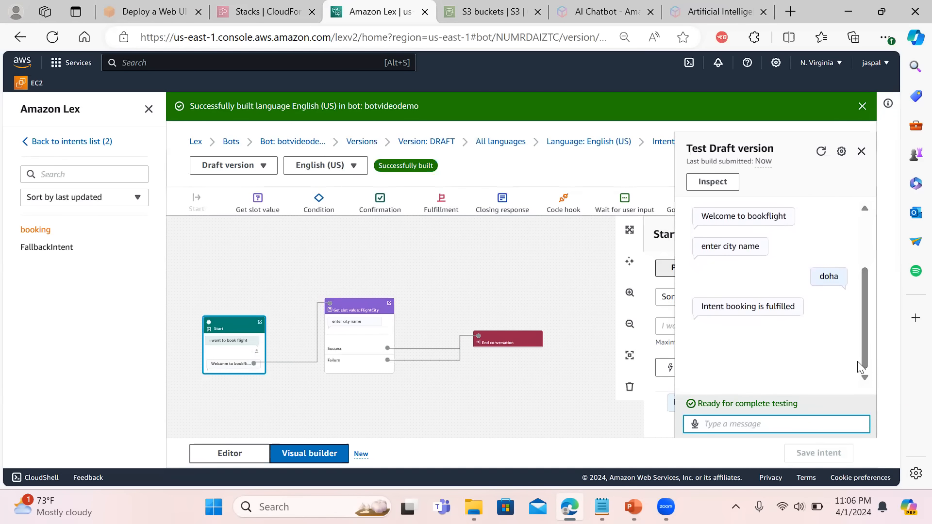
Close the test chat, dismiss the build notice and return to the list of bots
click(868, 153)
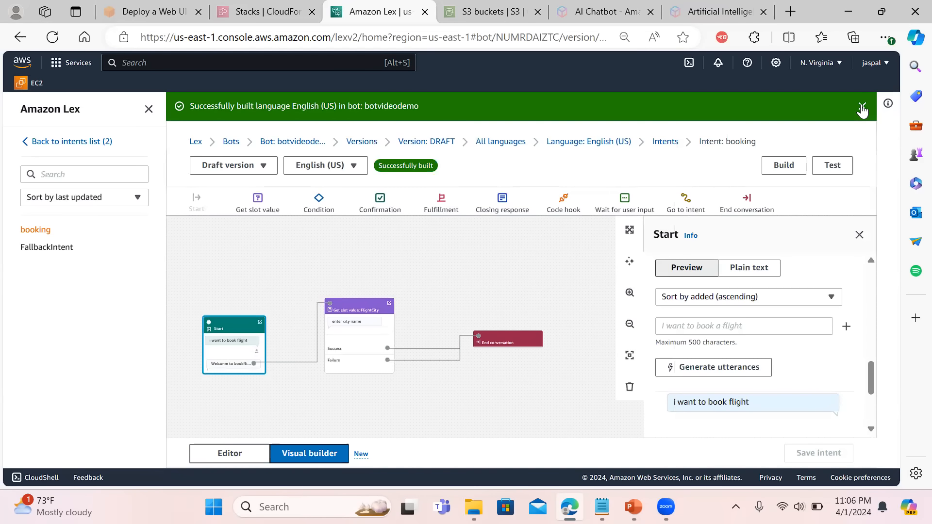
click(863, 108)
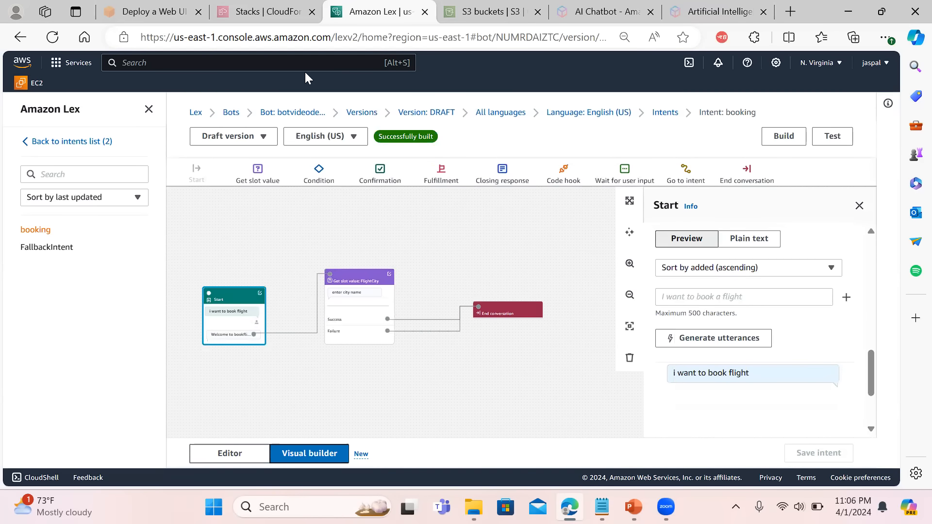
click(85, 145)
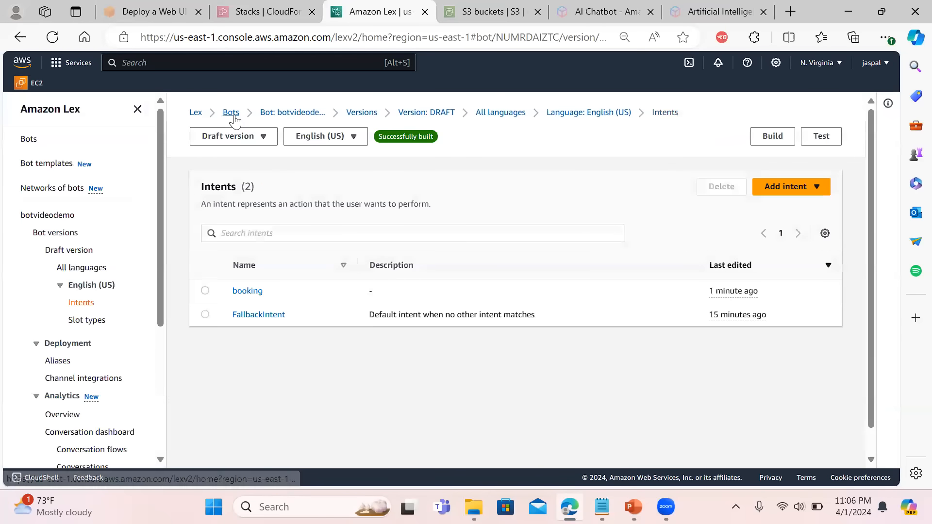
click(235, 116)
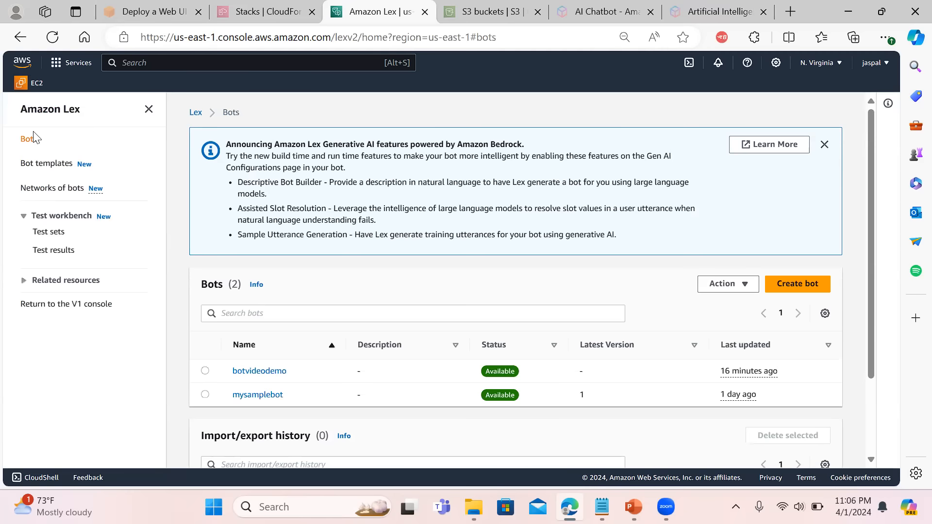
click(28, 283)
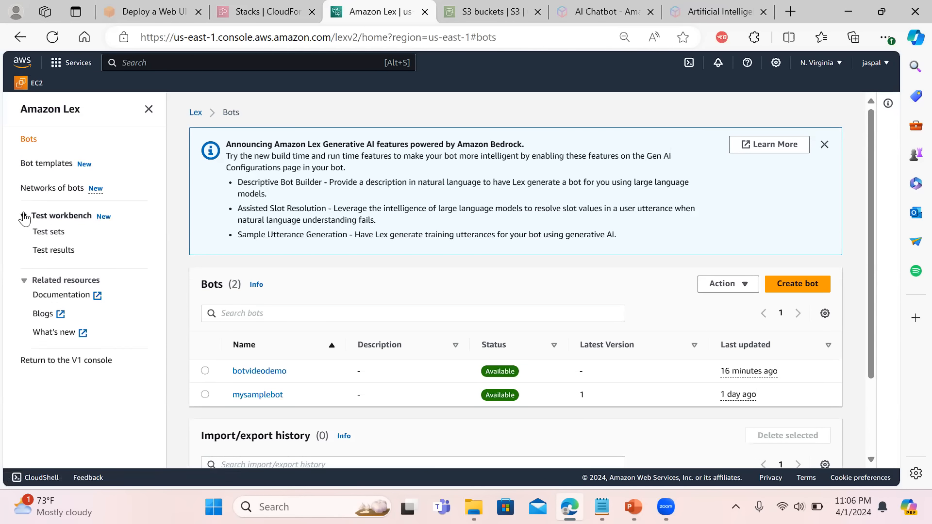
click(74, 112)
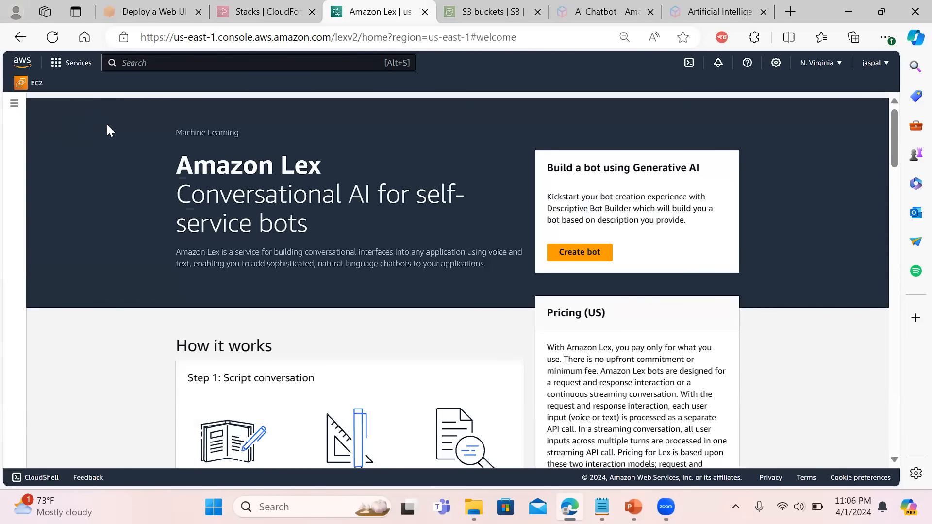
click(13, 113)
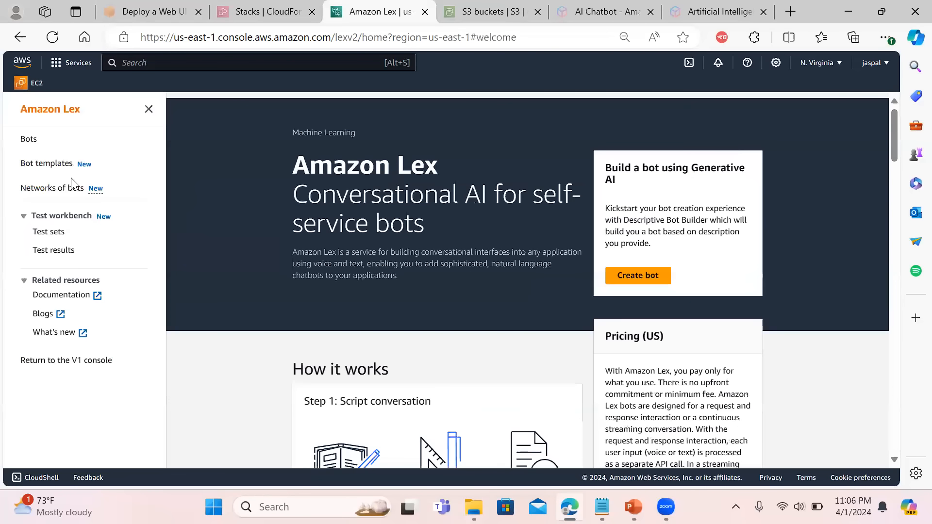
click(30, 140)
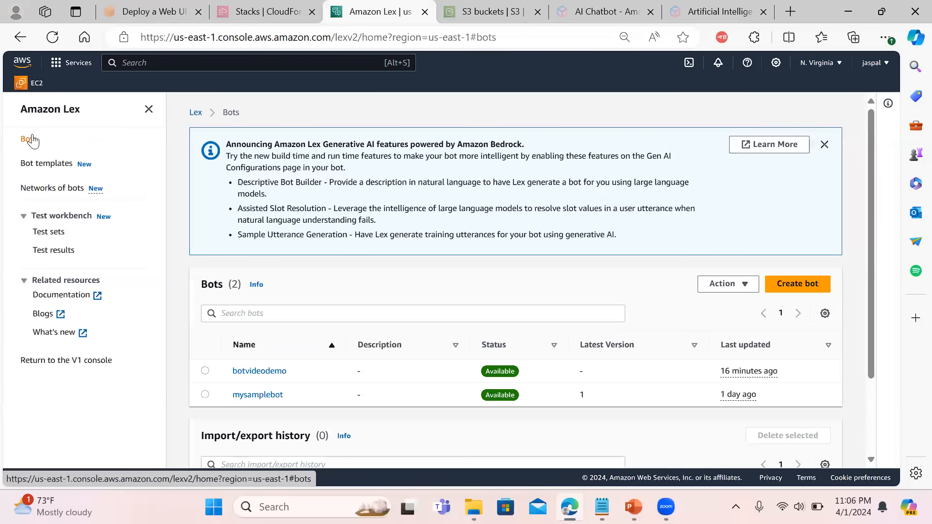
Open mysamplebot's aliases and look through the settings for creating an alias, including the version association
click(242, 395)
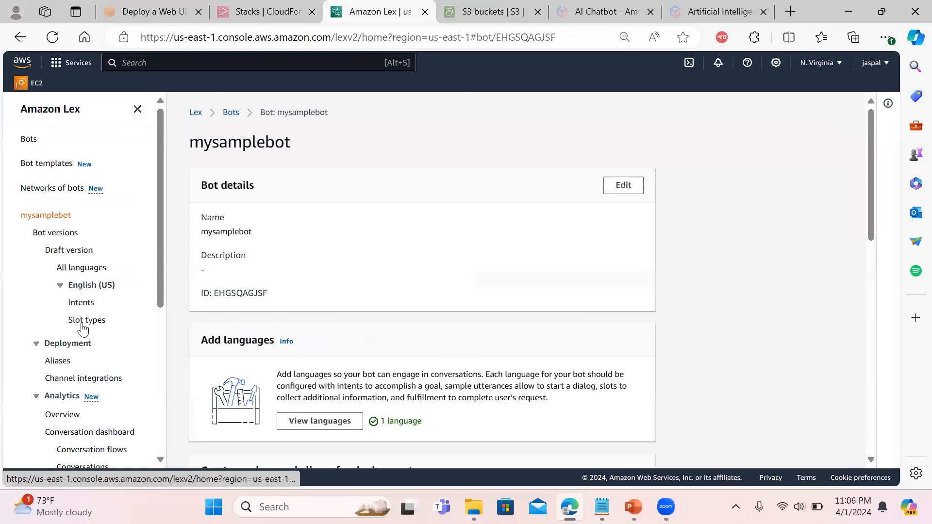
click(58, 362)
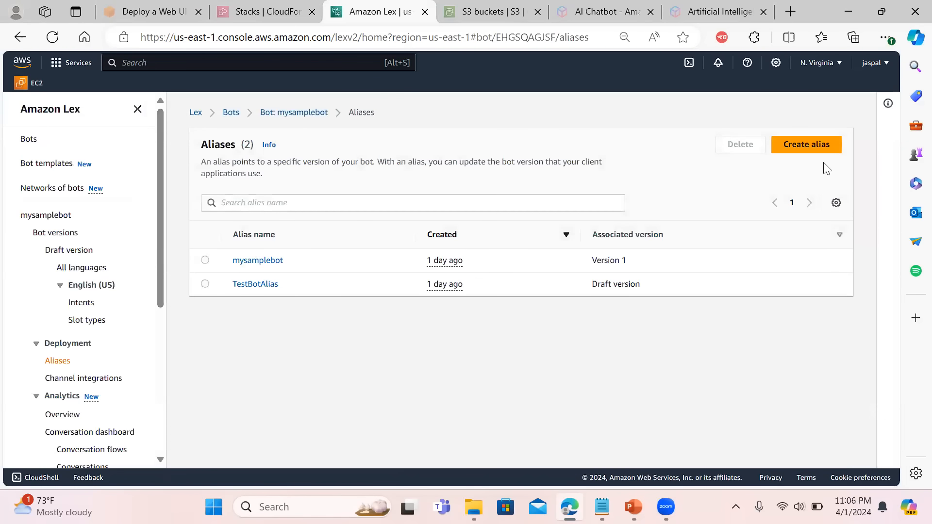
click(808, 148)
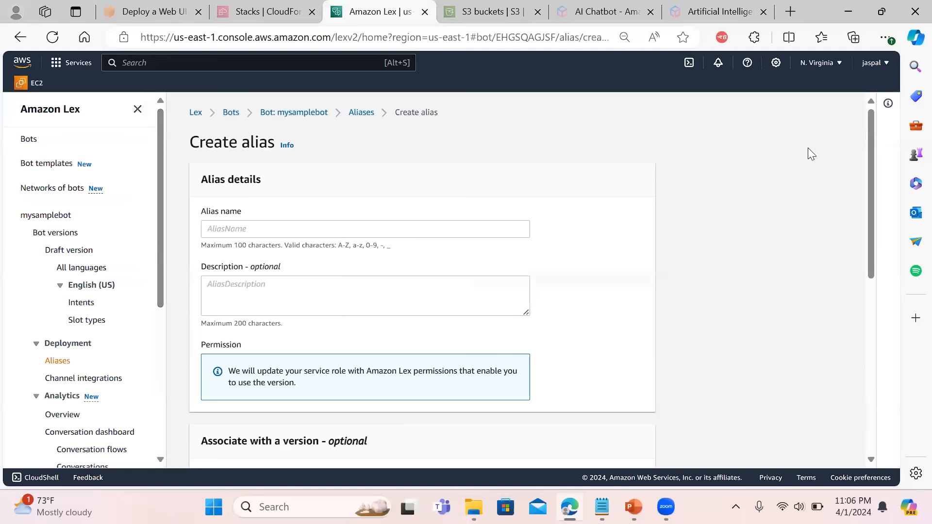
click(286, 232)
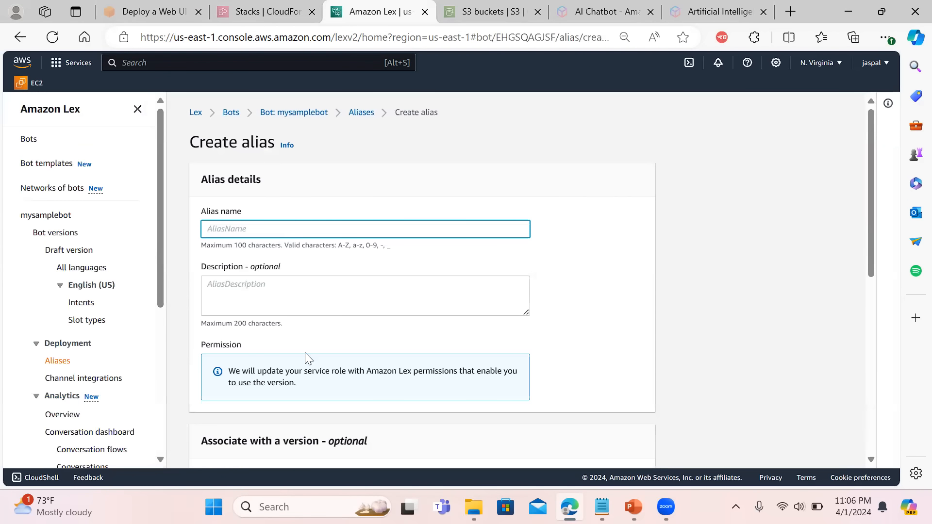
drag(872, 220, 872, 304)
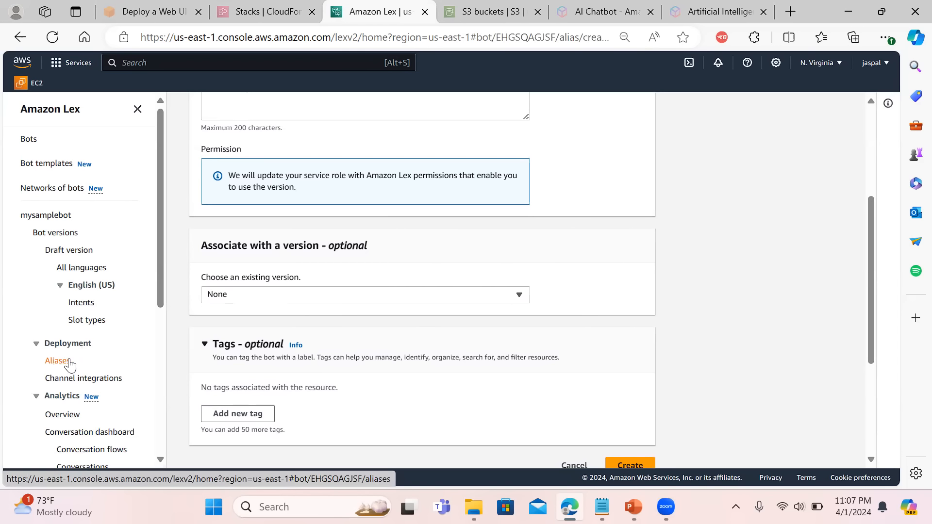
Look through the platform and integration settings for adding a channel to mysamplebot
click(91, 381)
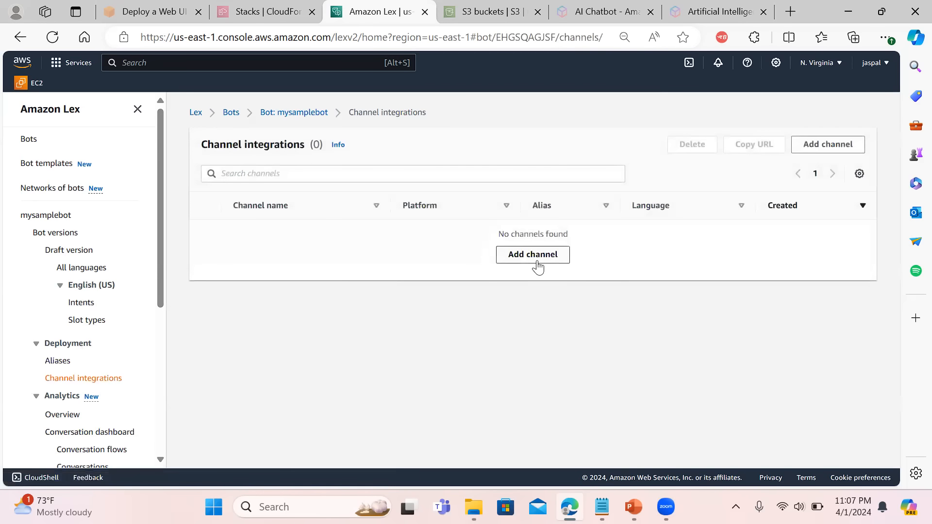
click(538, 266)
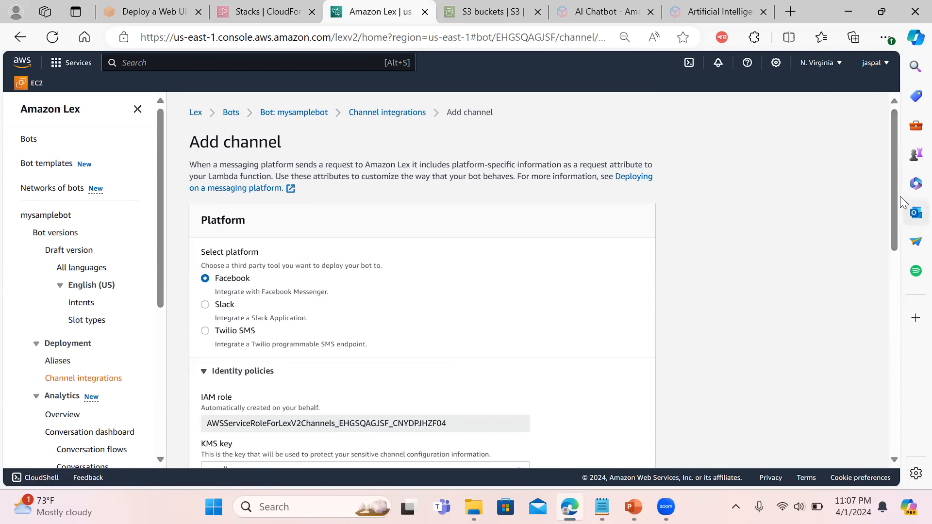
drag(895, 193, 890, 279)
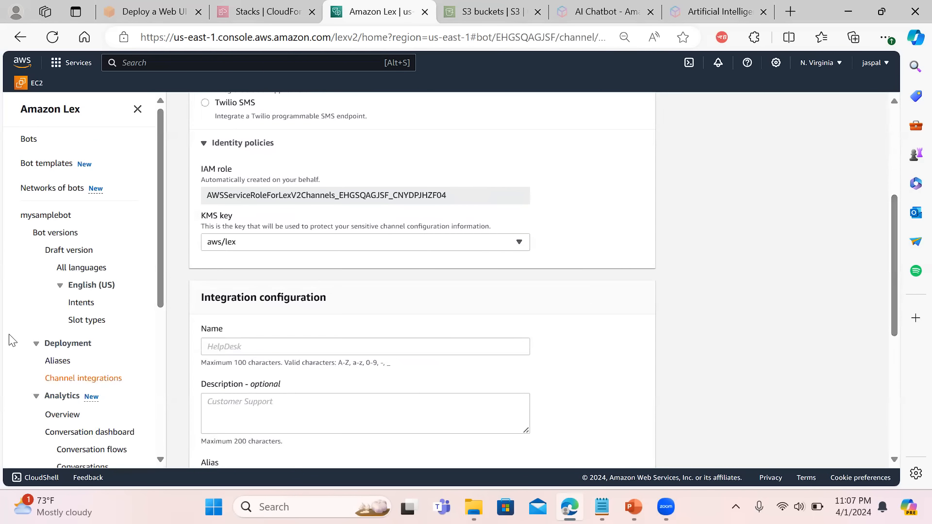
Review mysamplebot's aliases and locate its bot ID in the bot details
click(57, 361)
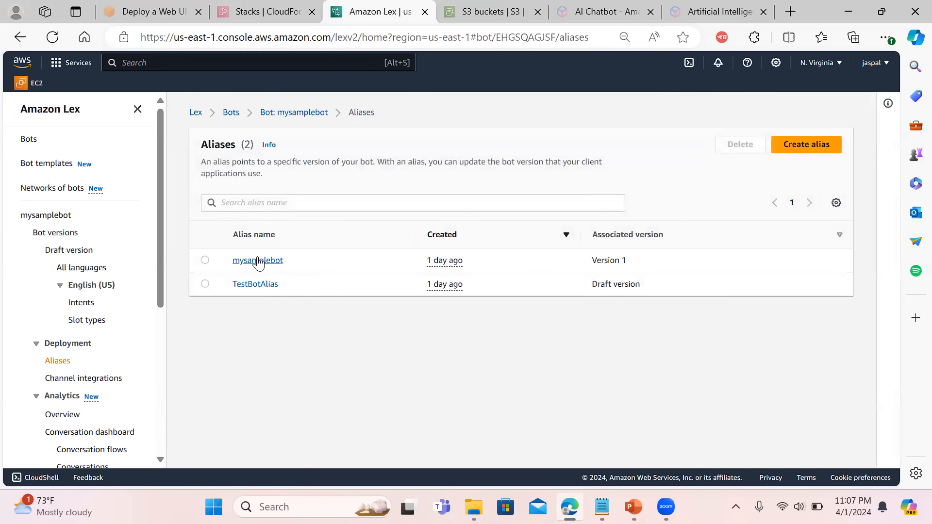
click(68, 238)
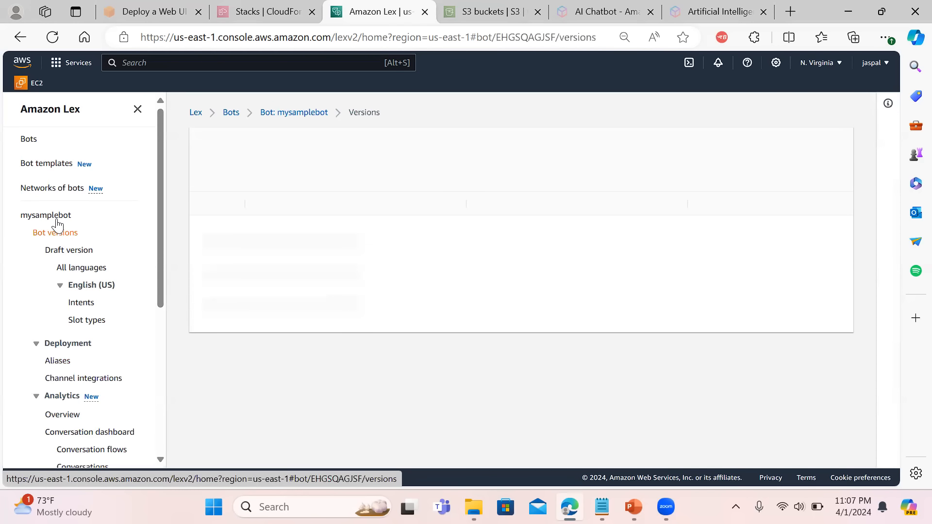
click(54, 215)
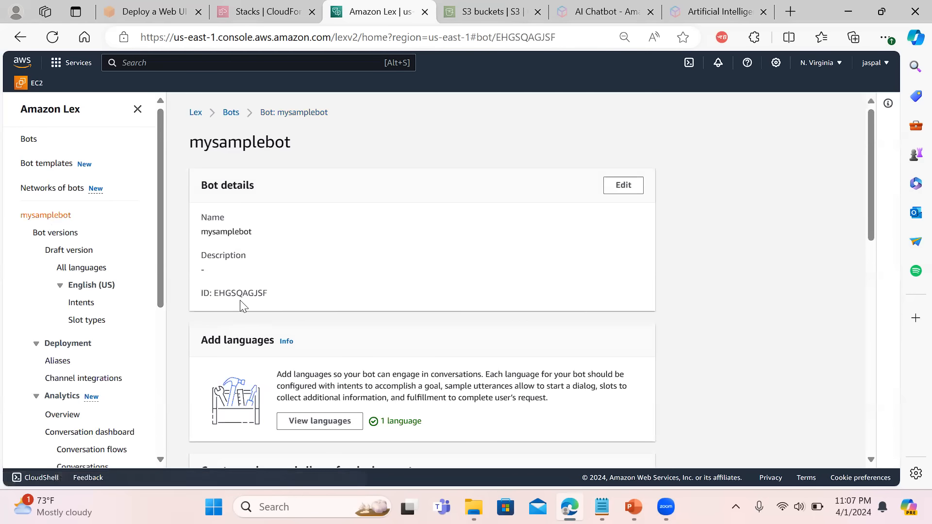
double_click(261, 293)
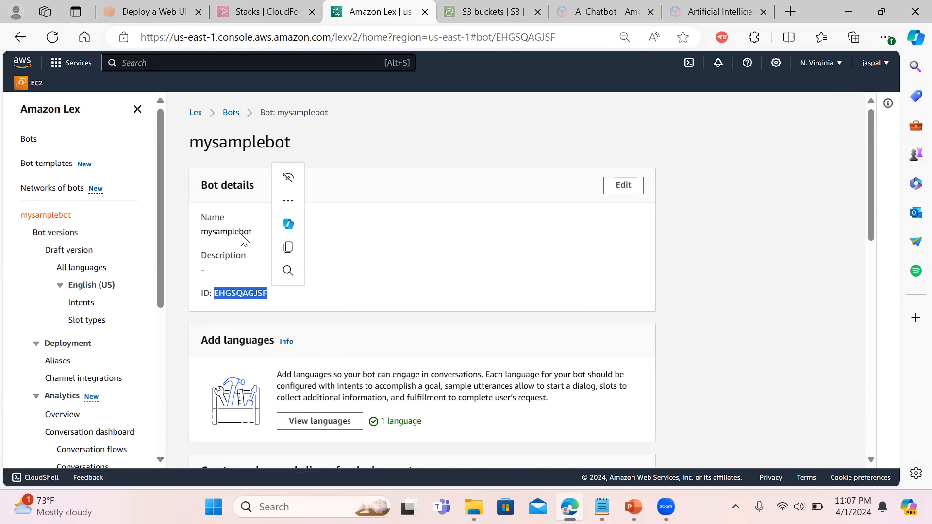
click(242, 234)
double_click(253, 294)
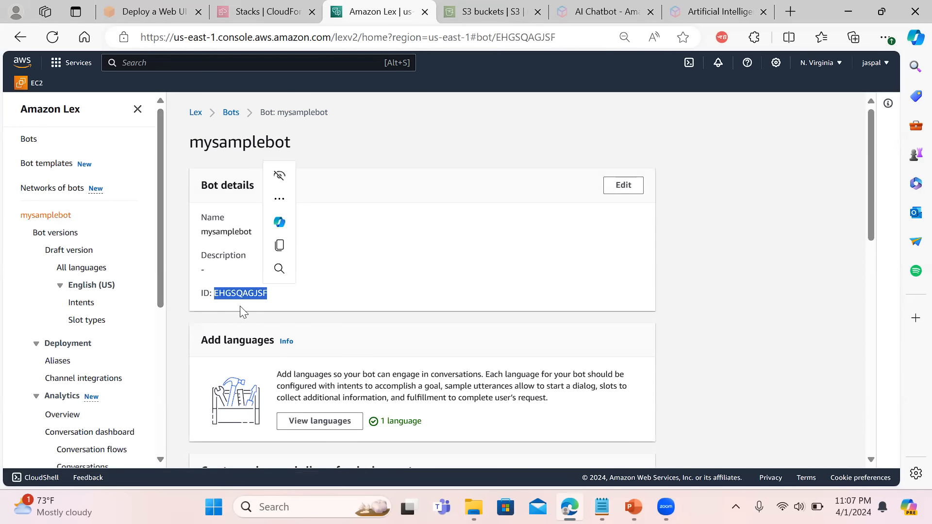
Open mysamplebot's alias named mysamplebot and locate its alias ID in the details
click(62, 362)
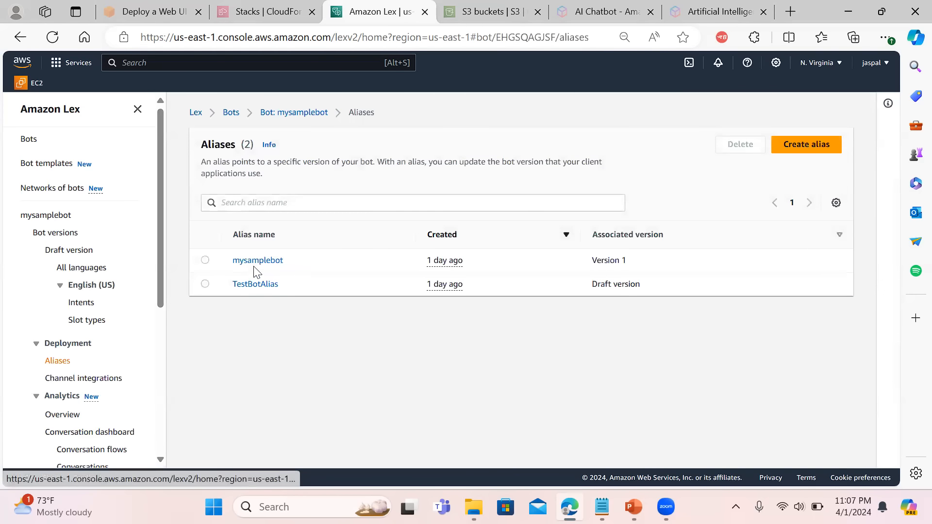
click(256, 262)
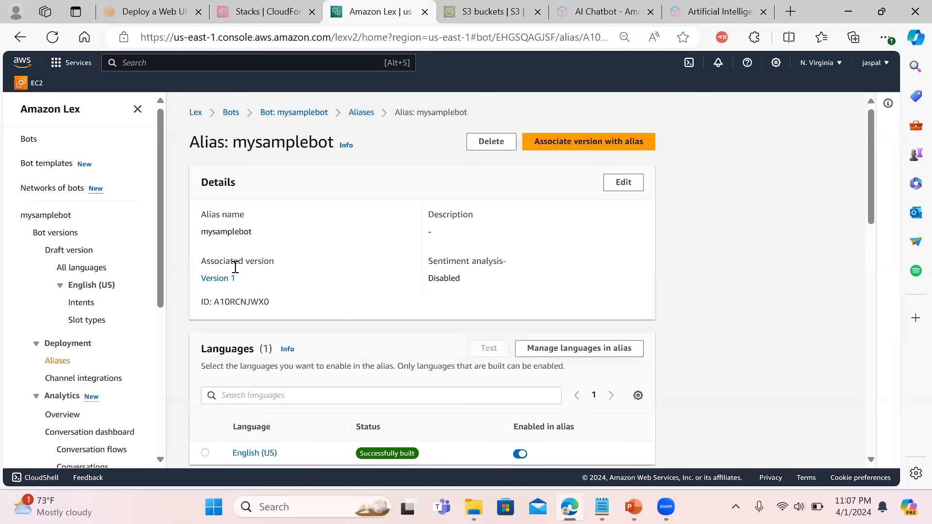
double_click(234, 302)
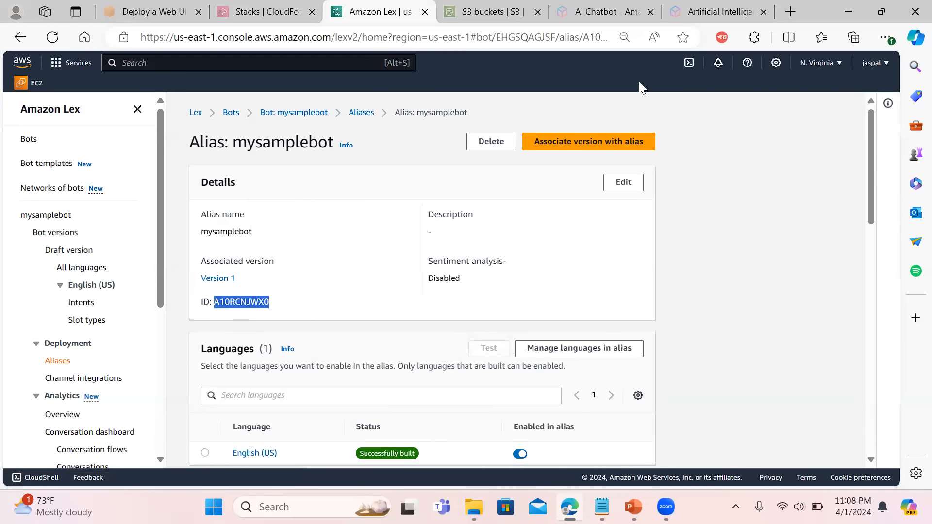
key(alt+Tab)
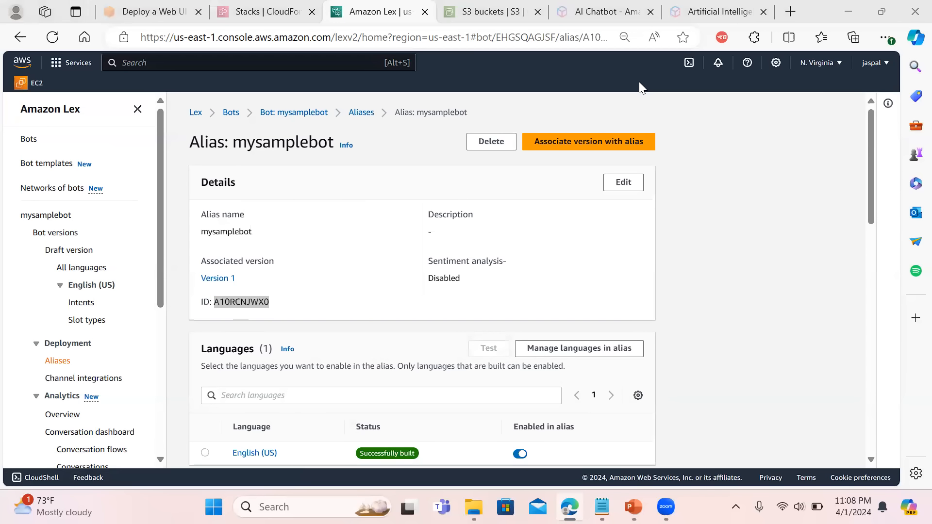
Check the CloudFormation stacks list, and review the blog post's launch instructions, architecture and stack outputs for the chatbot web UI
click(270, 14)
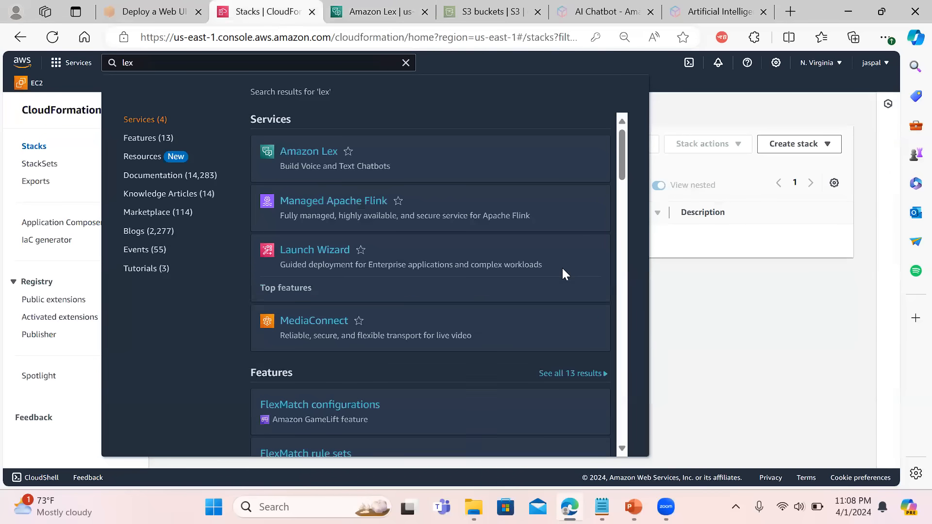
click(884, 337)
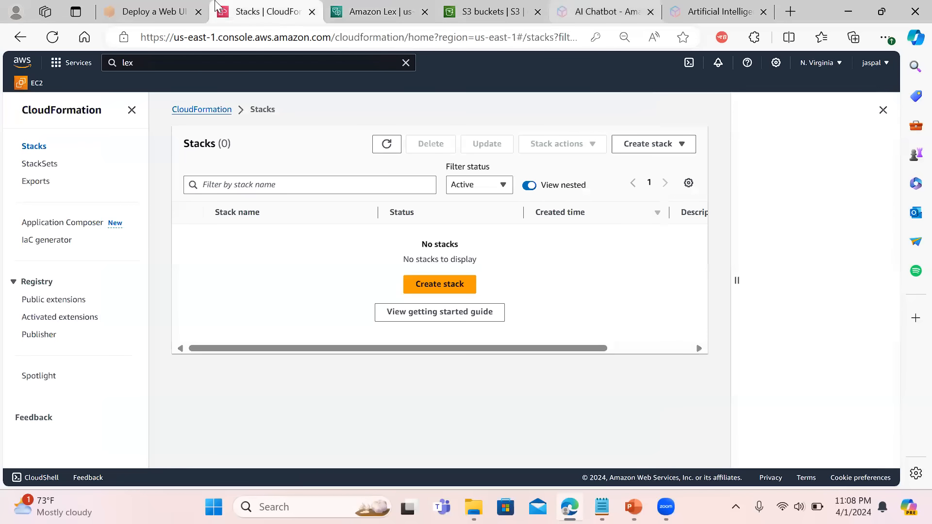
click(164, 10)
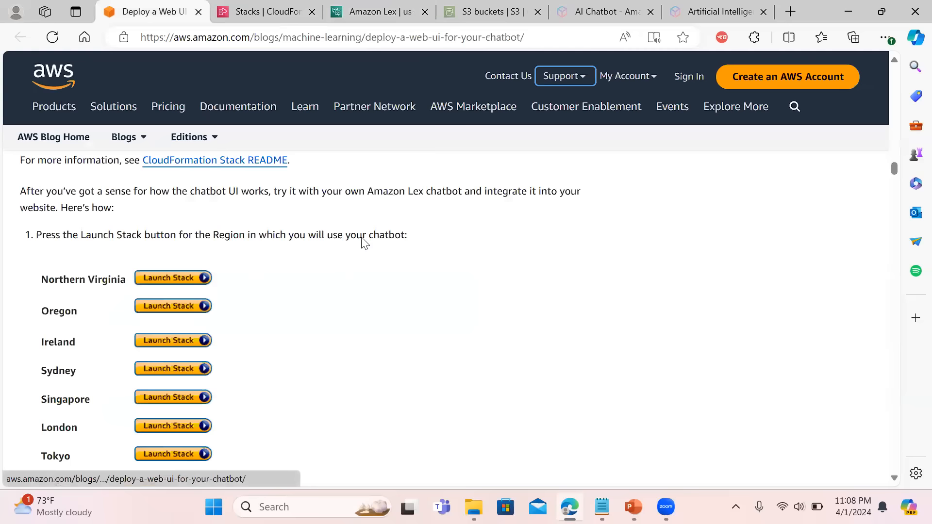
click(371, 7)
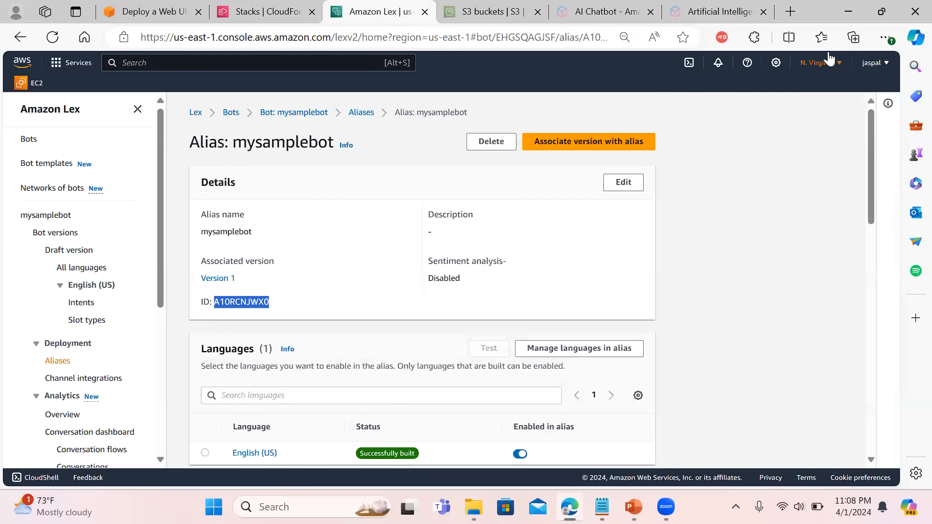
click(151, 7)
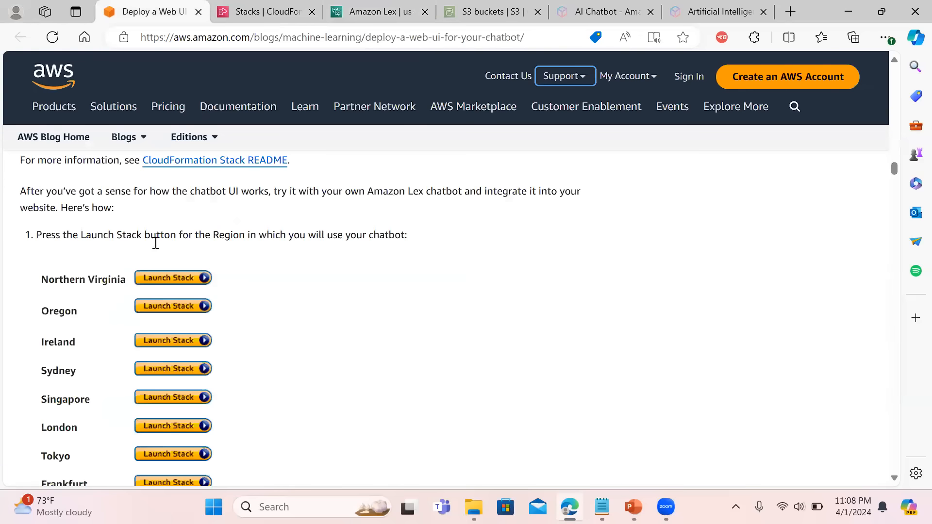
drag(98, 235, 167, 252)
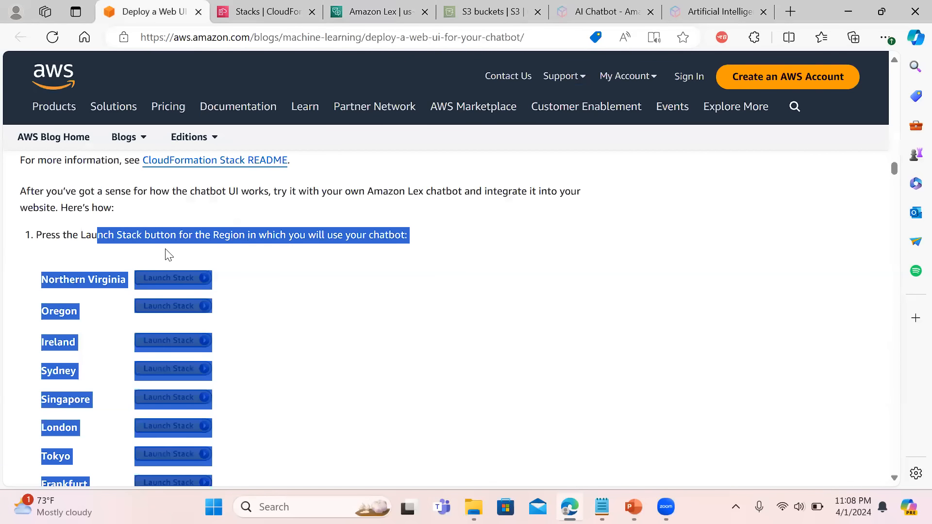
click(639, 329)
mouse_move(895, 169)
mouse_down()
mouse_move(896, 148)
mouse_move(896, 160)
mouse_up()
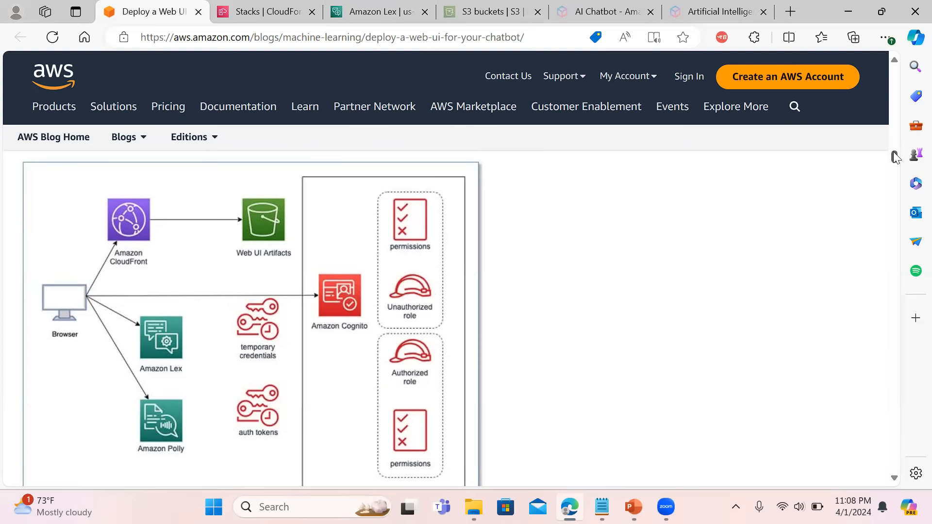
scroll(897, 156, up, 5)
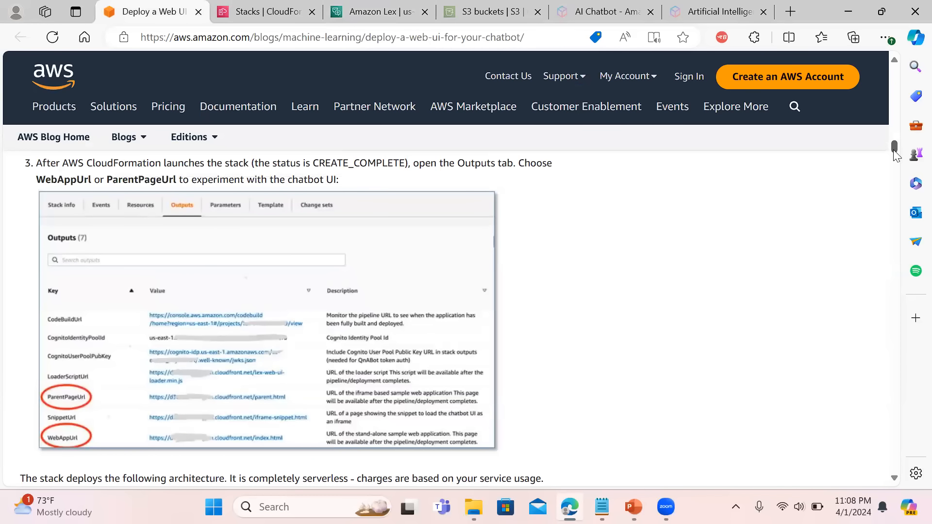
drag(896, 157, 886, 176)
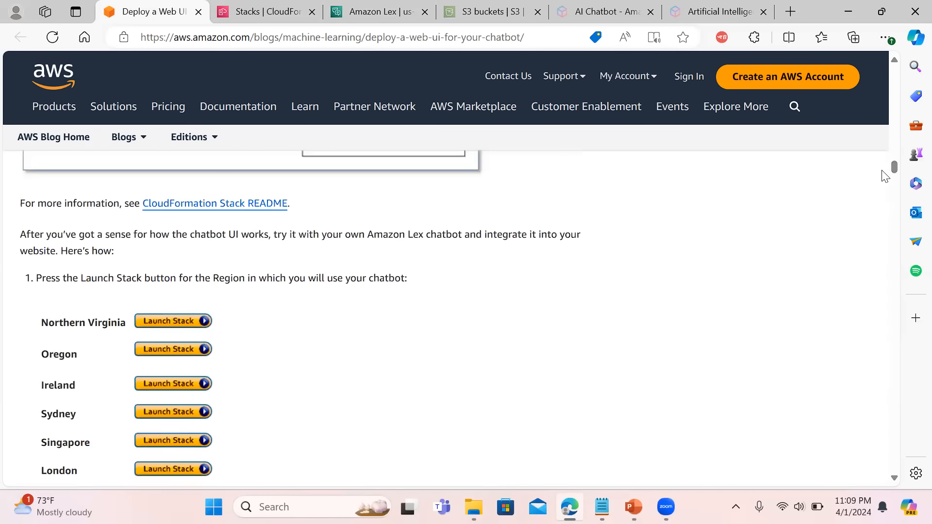
Launch the Northern Virginia stack from the blog post and review its template, deployment and Lex bot configuration parameters
click(152, 322)
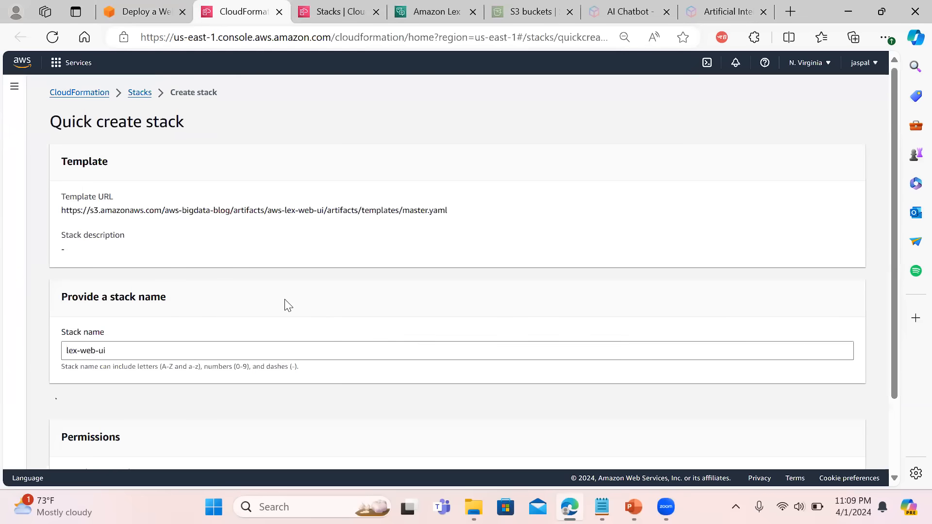
drag(452, 217, 45, 246)
triple_click(46, 245)
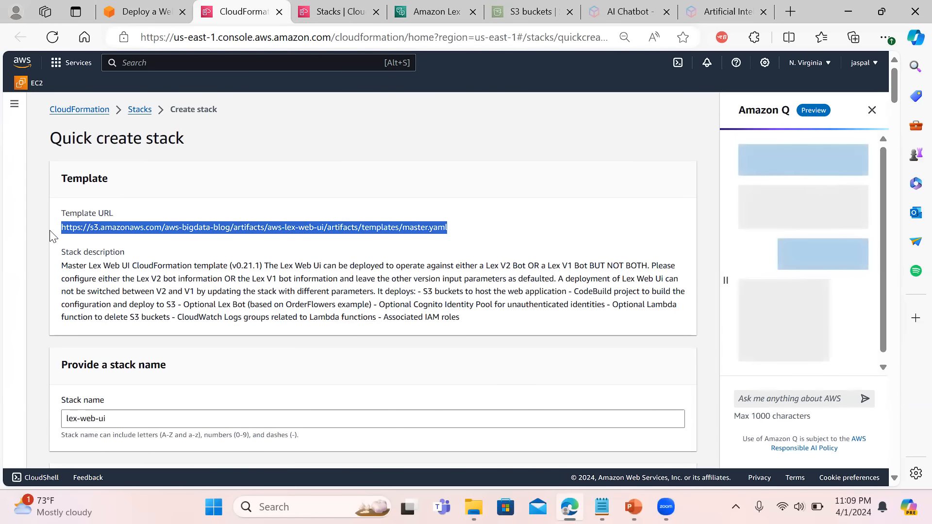
click(503, 292)
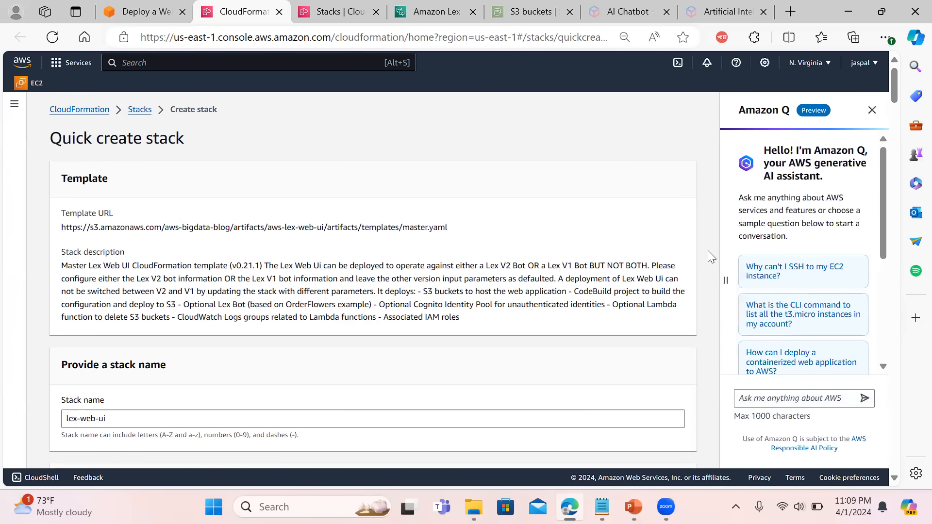
drag(898, 90, 898, 97)
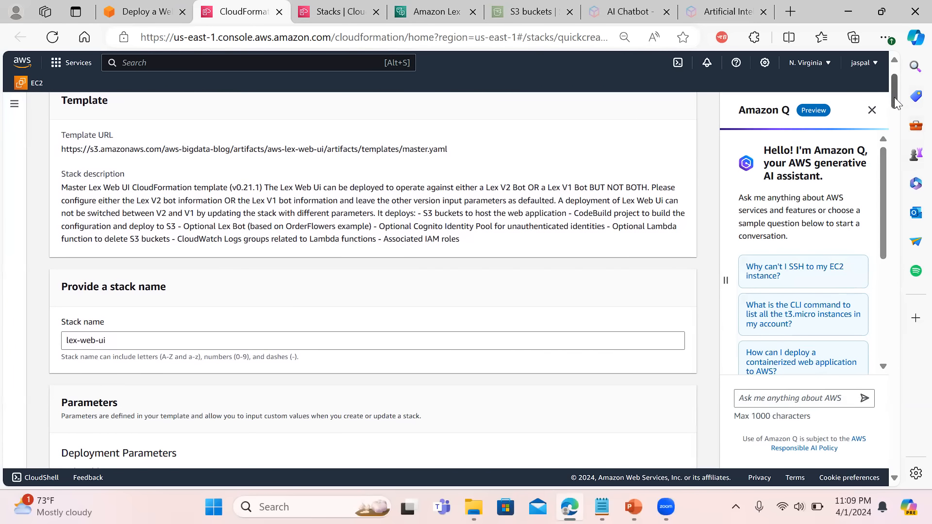
drag(898, 94, 898, 117)
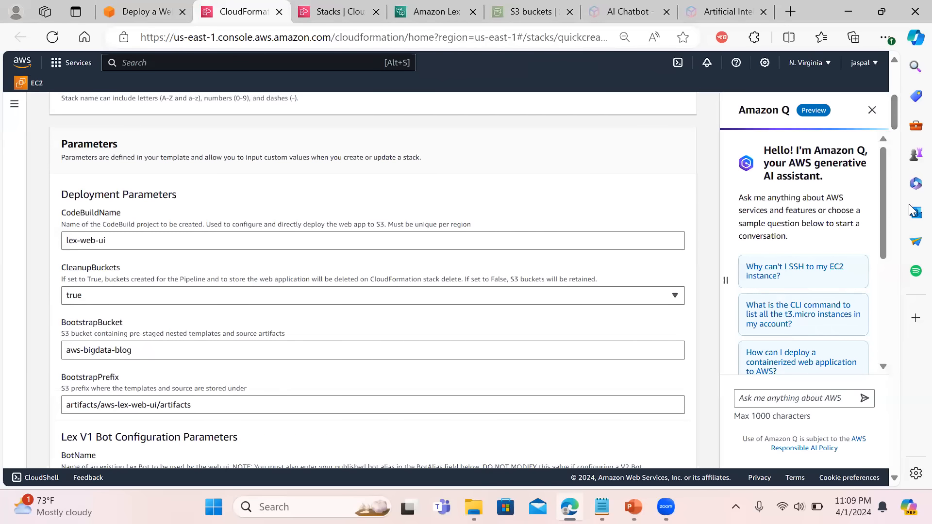
drag(896, 104, 897, 120)
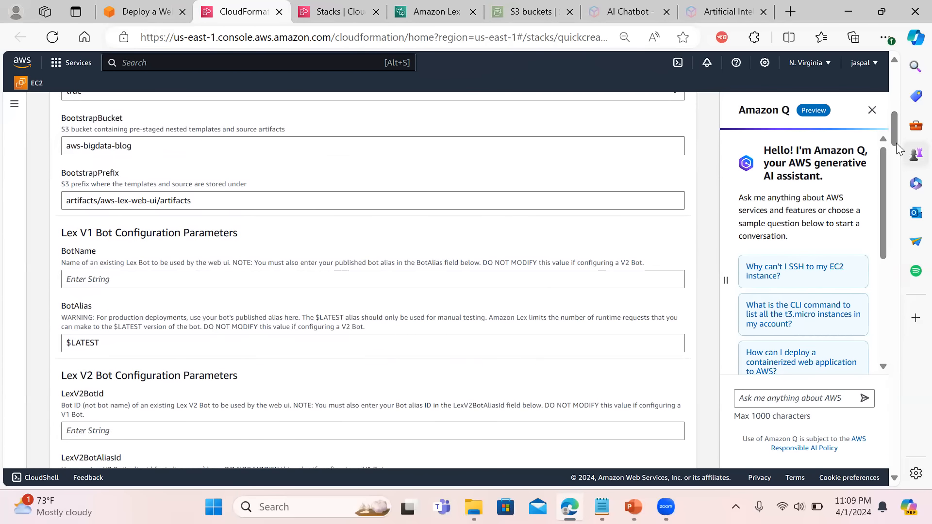
scroll(892, 147, down, 4)
scroll(894, 139, up, 3)
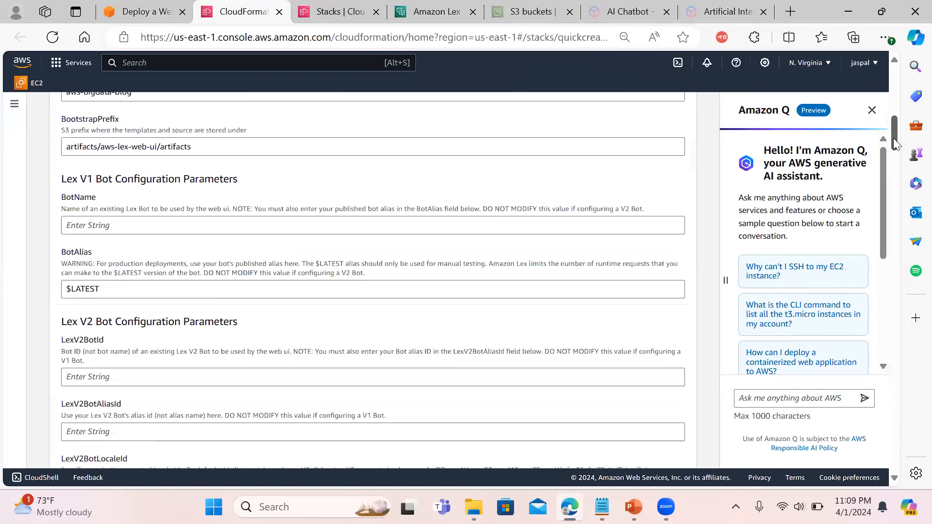
drag(893, 138, 895, 147)
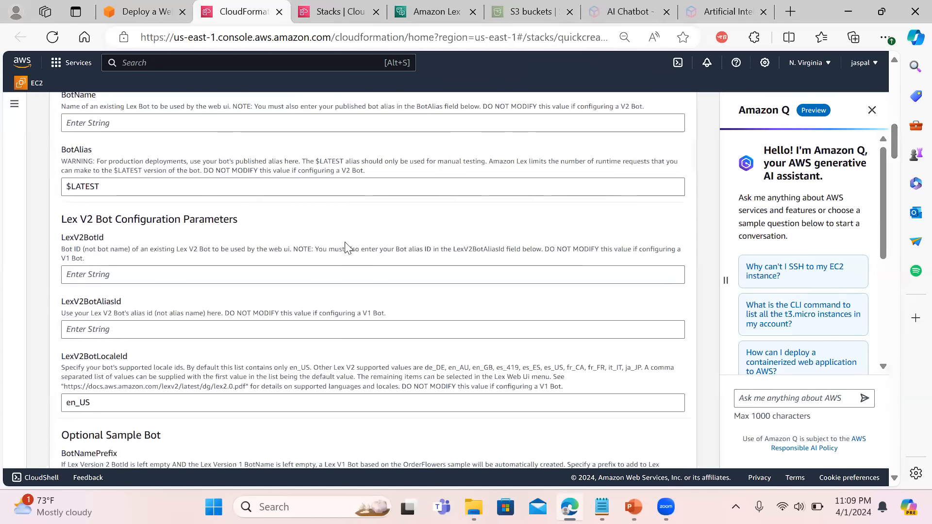
Copy the bot ID EHGSQAGJSF from mysamplebot's details in Amazon Lex into the stack's LexV2BotId parameter
click(209, 273)
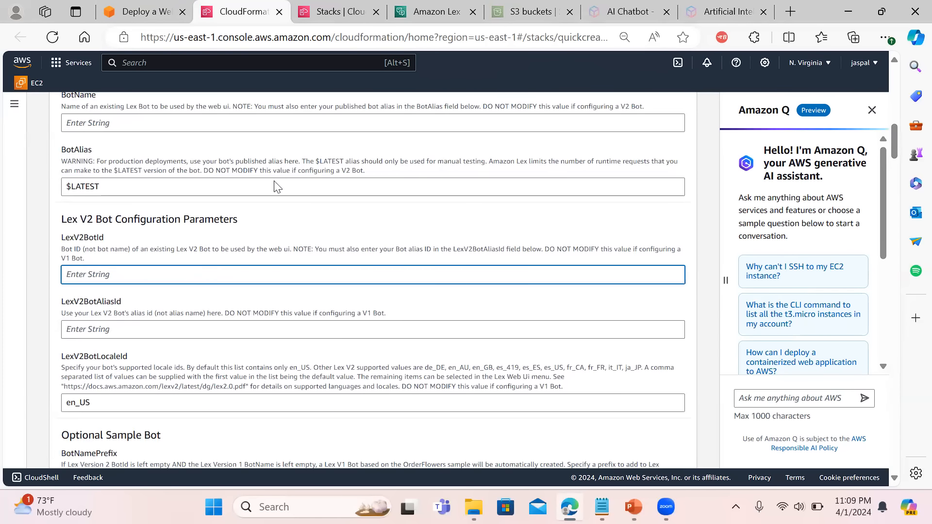
click(438, 15)
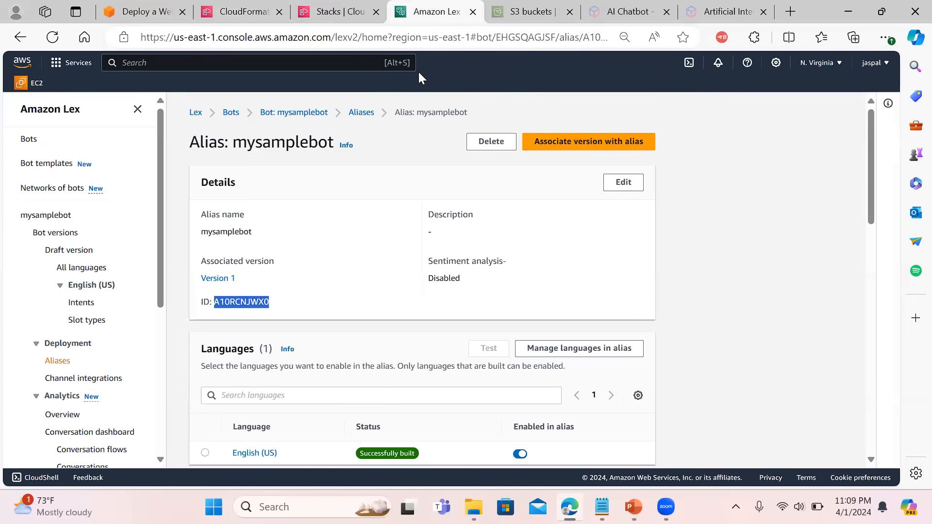
click(50, 219)
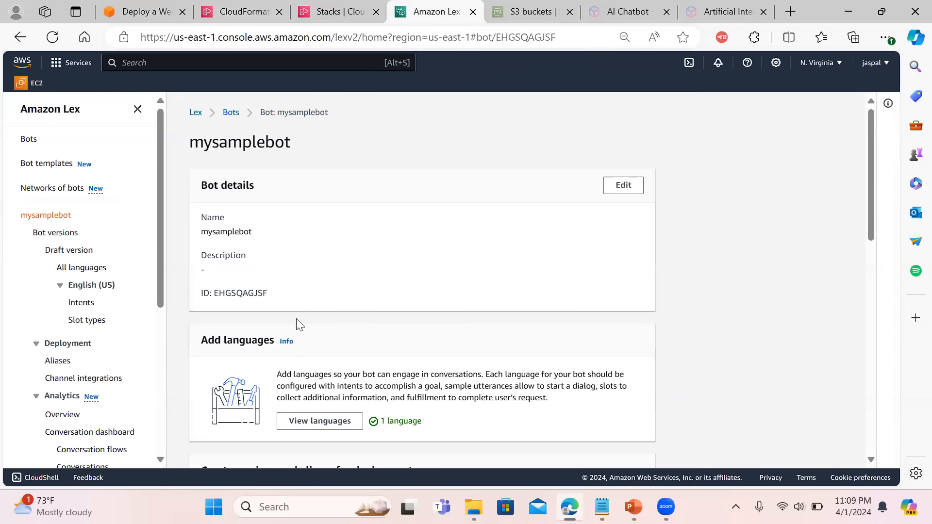
double_click(261, 294)
key(ctrl+c)
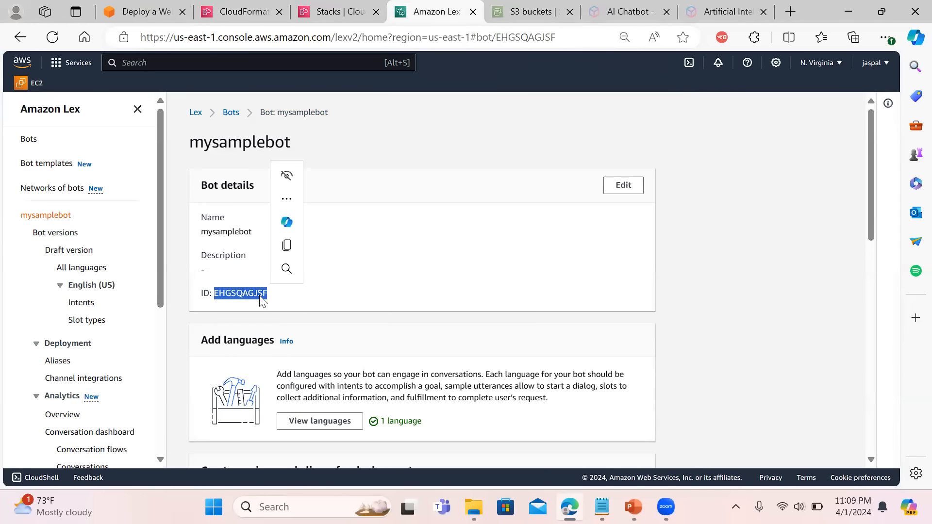
click(333, 11)
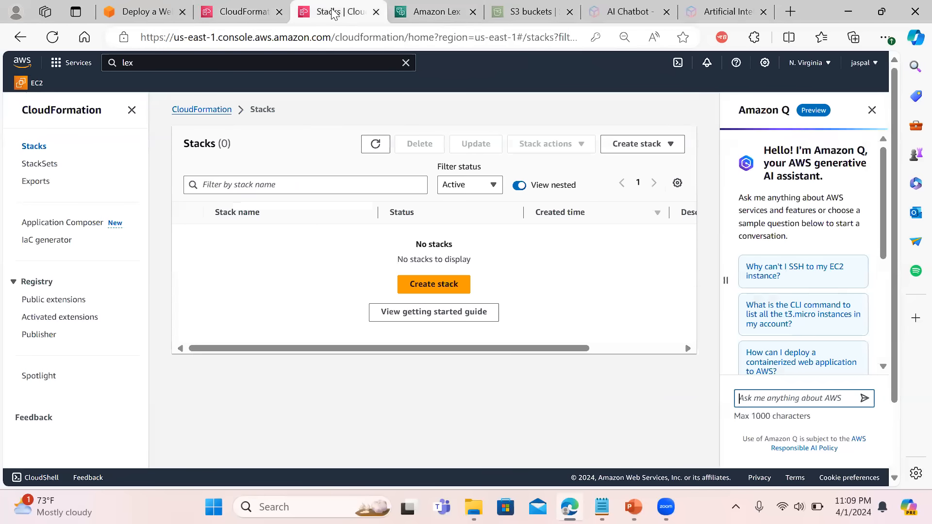
click(258, 15)
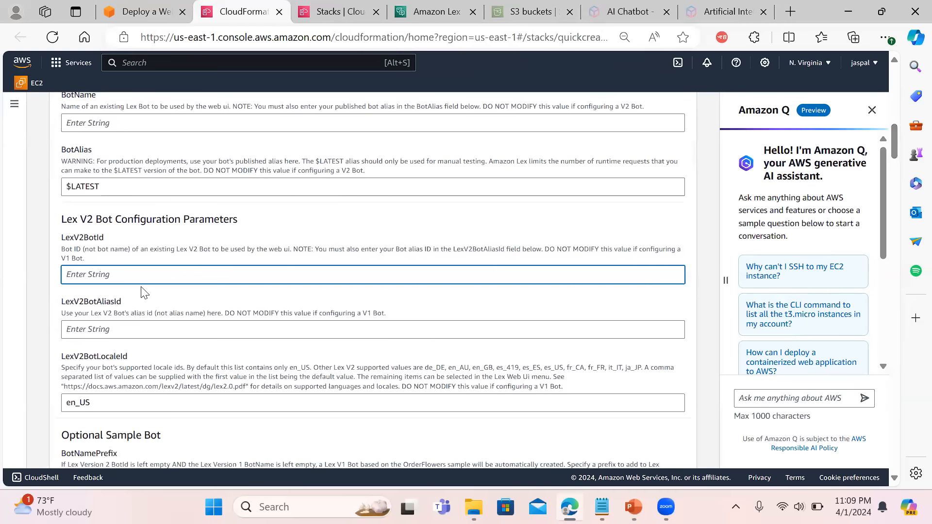
key(ctrl+v)
Copy the ID of mysamplebot's alias named mysamplebot from Amazon Lex into the stack's LexV2BotAliasId parameter
click(125, 330)
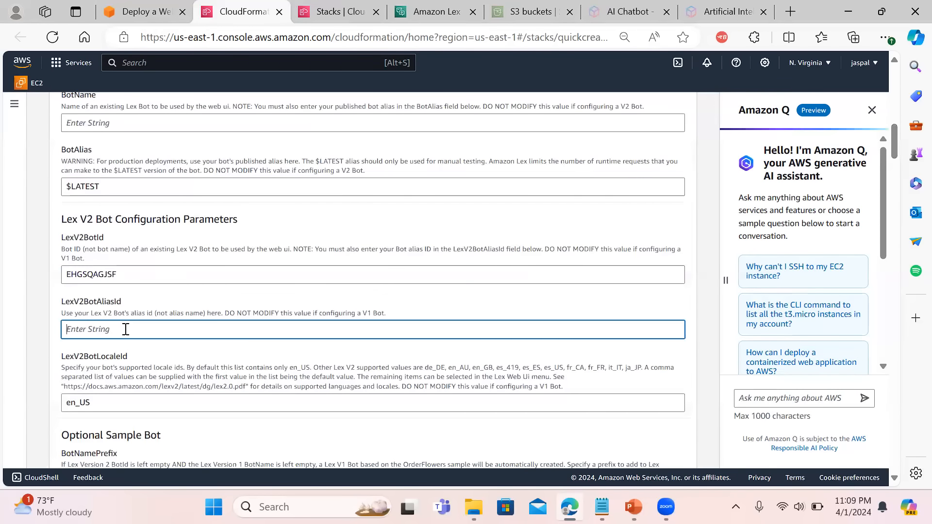
click(442, 11)
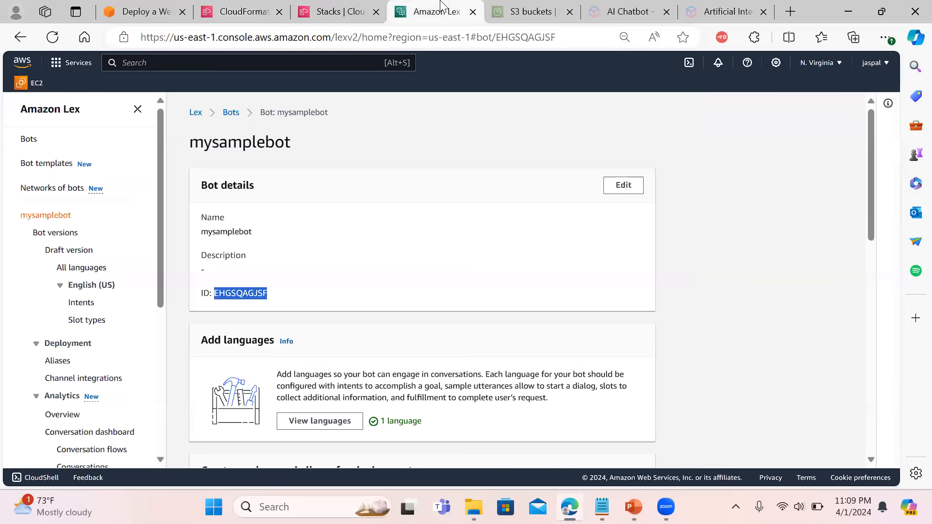
click(62, 361)
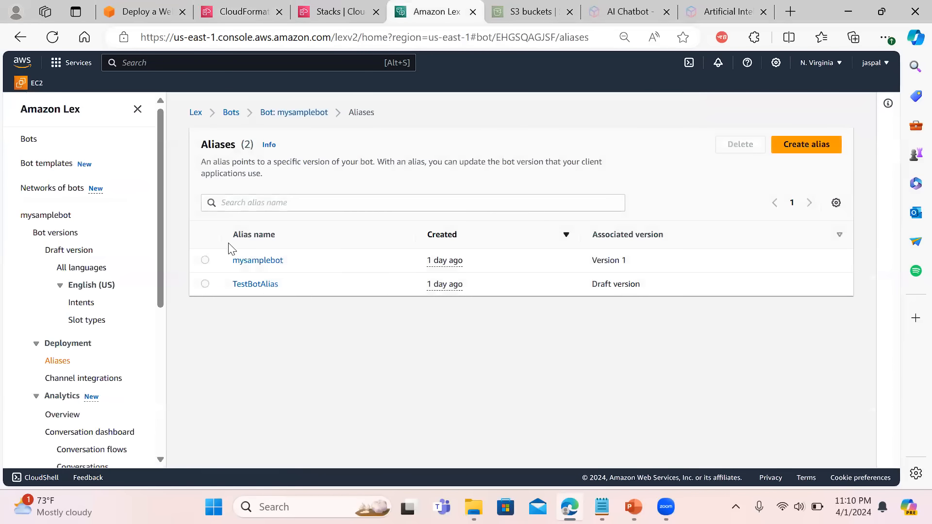
click(256, 263)
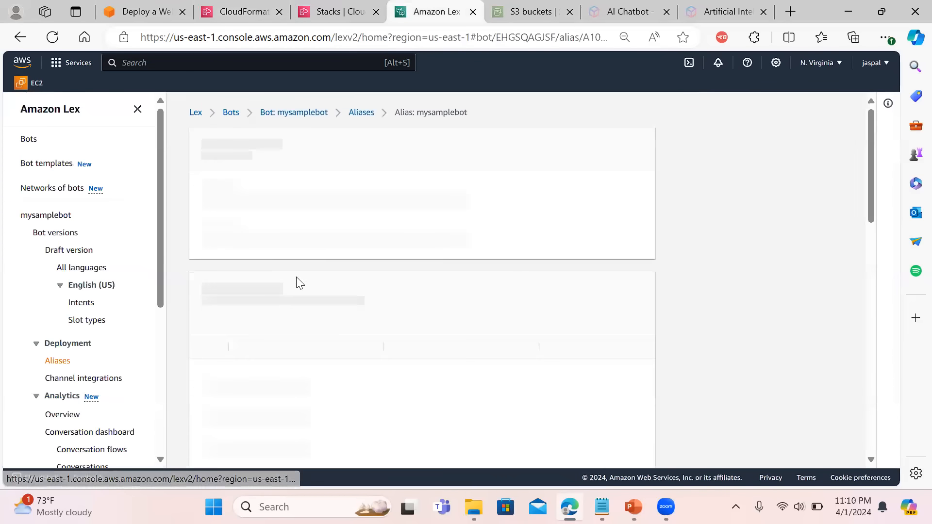
drag(242, 303, 251, 306)
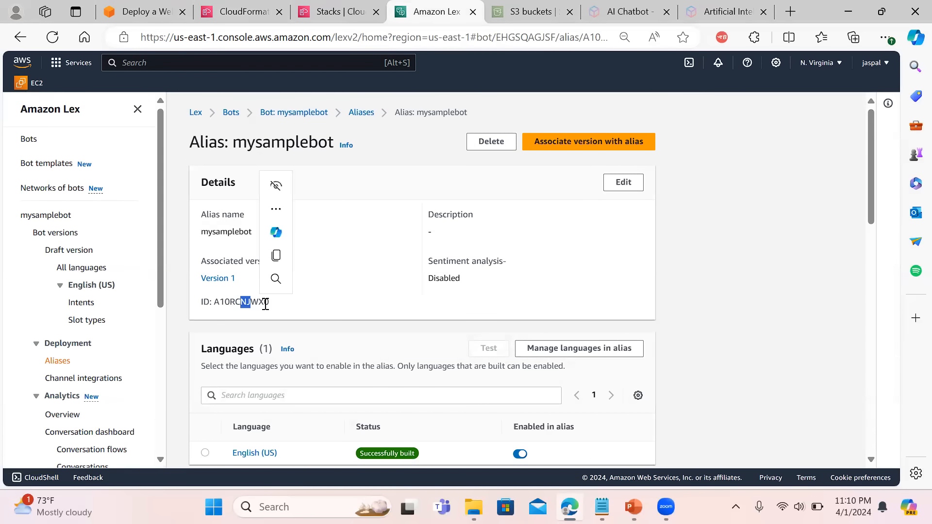
double_click(267, 305)
key(ctrl+c)
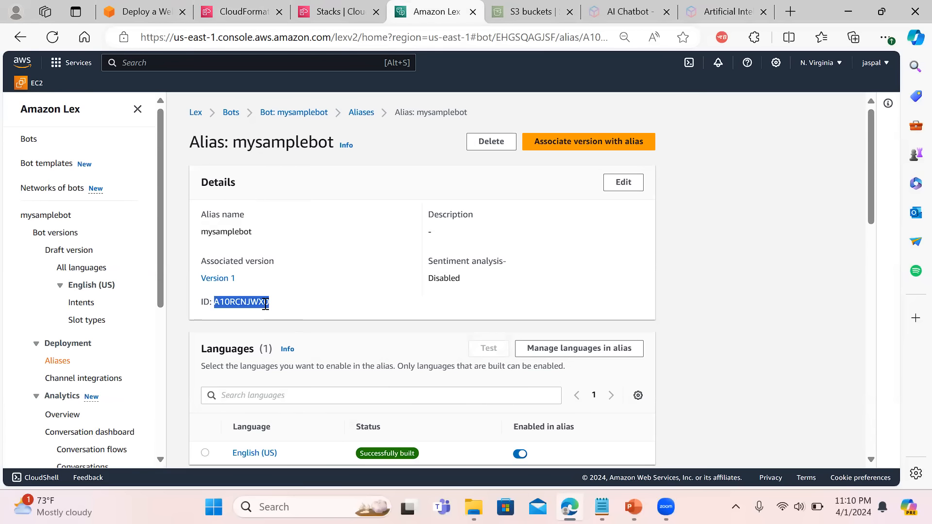
click(140, 11)
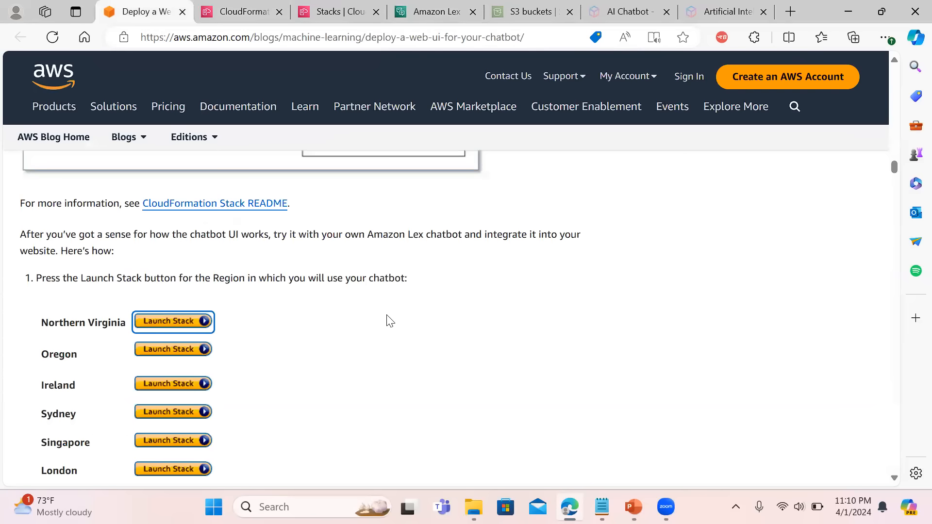
click(230, 6)
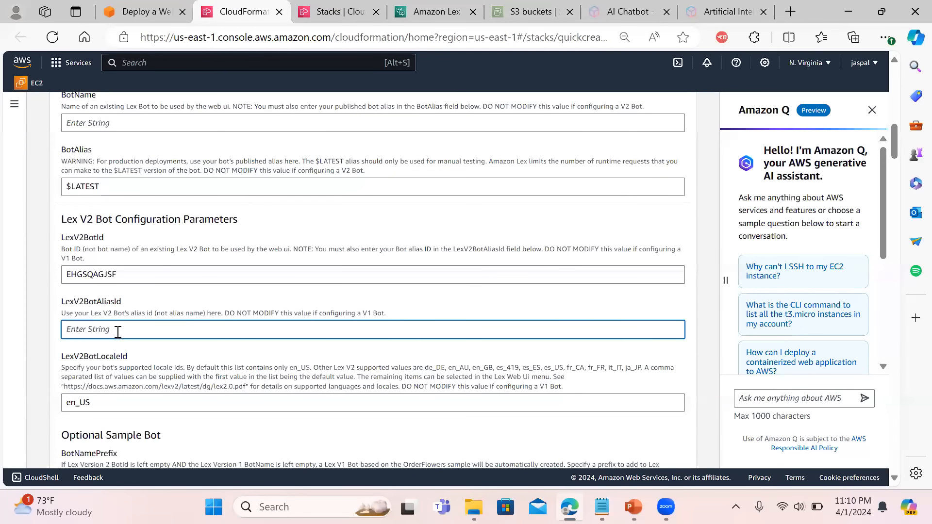
key(ctrl+v)
Locate the stack's WebAppParentOrigin parameter and open jascloudtech.com/index.html in a new browser tab to obtain the site's origin
drag(896, 145, 903, 234)
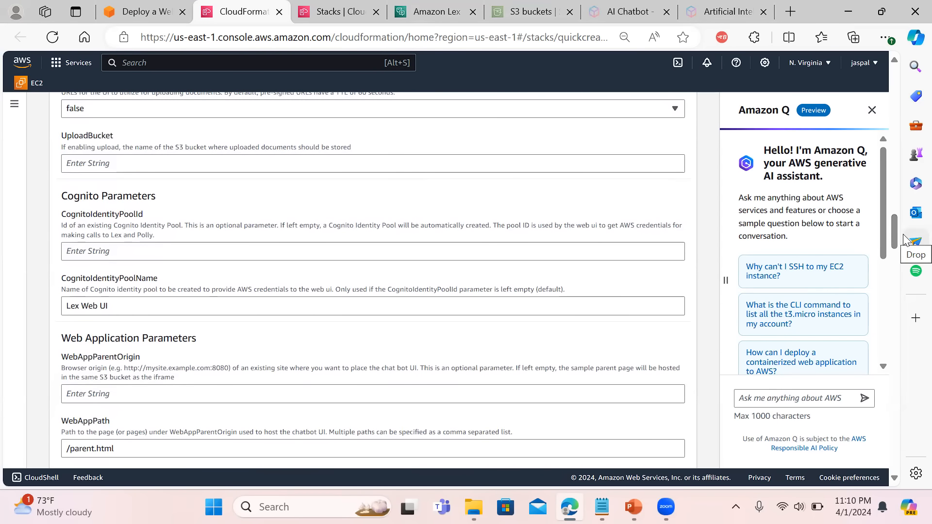
drag(895, 222, 896, 235)
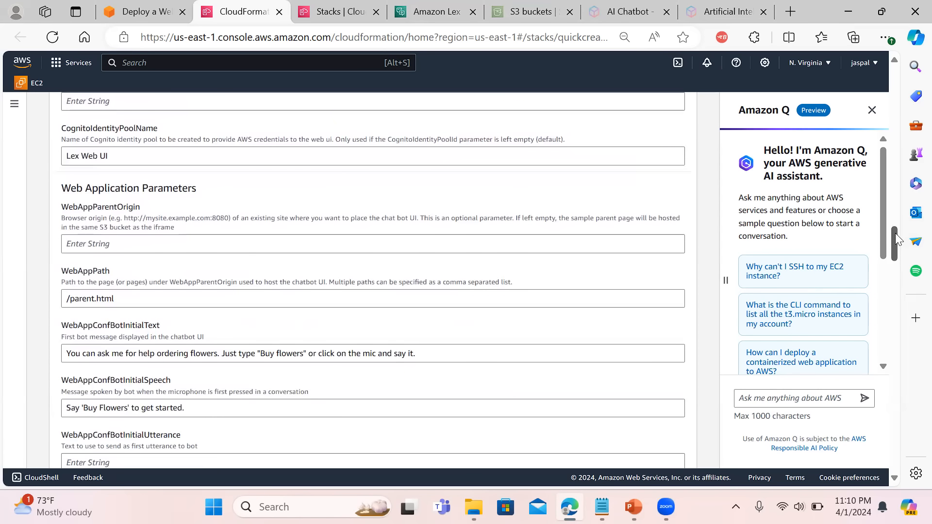
click(96, 248)
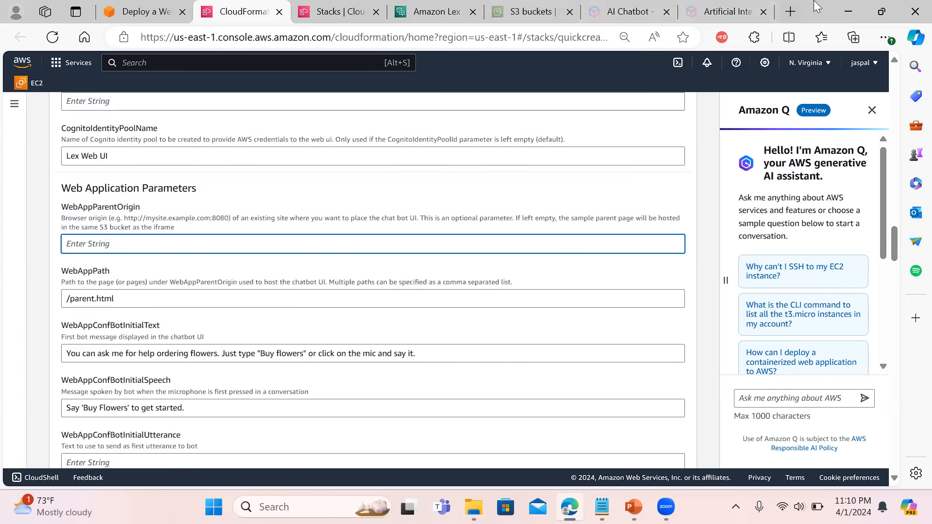
click(792, 12)
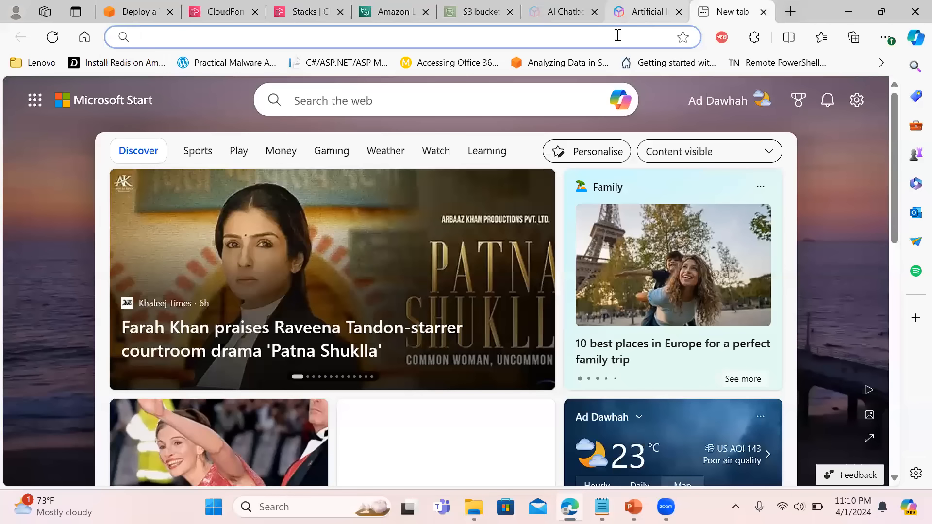
click(617, 36)
text(jascloudtech.com/python.html)
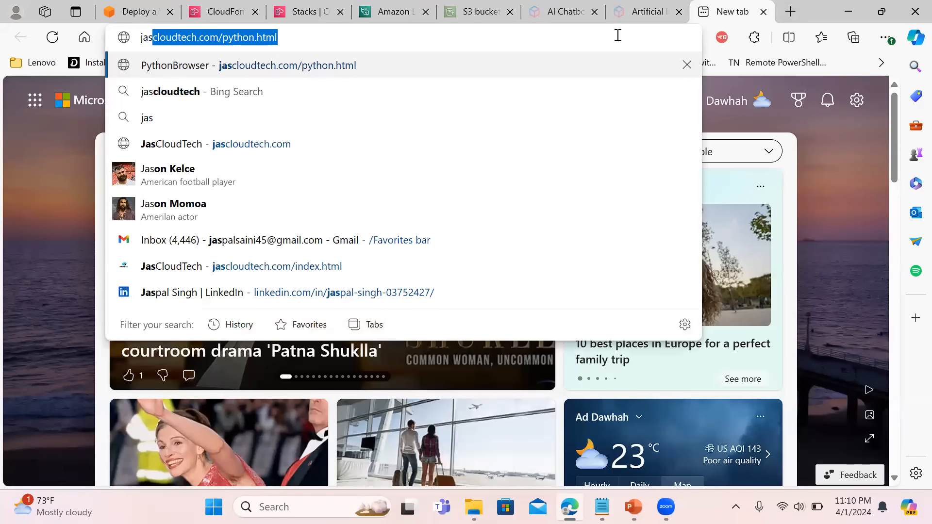
key(Return)
click(309, 37)
drag(336, 37, 281, 38)
text(inde)
key(Return)
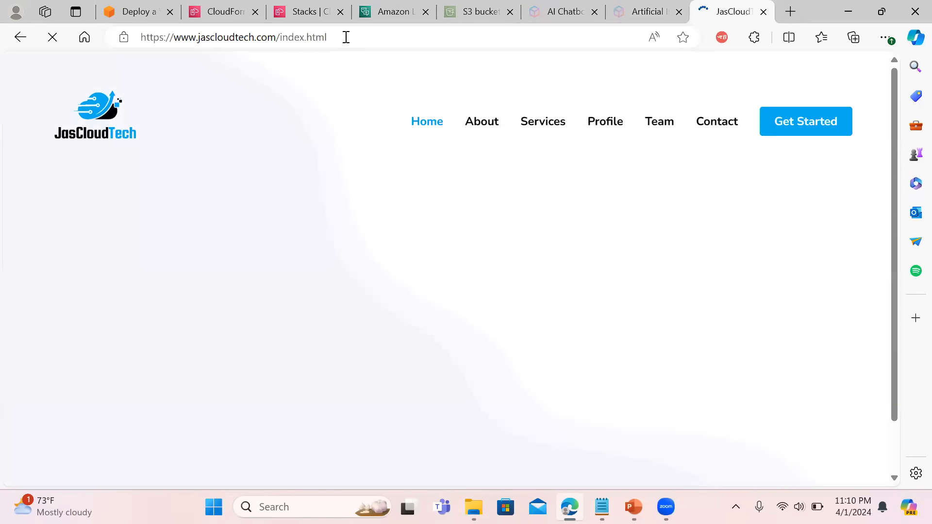
click(208, 38)
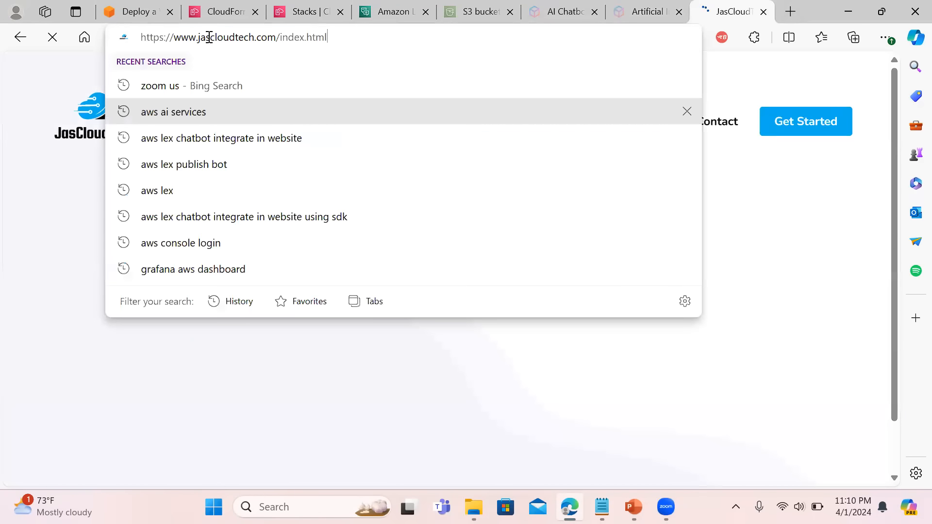
click(268, 36)
drag(274, 37, 134, 46)
key(ctrl+c)
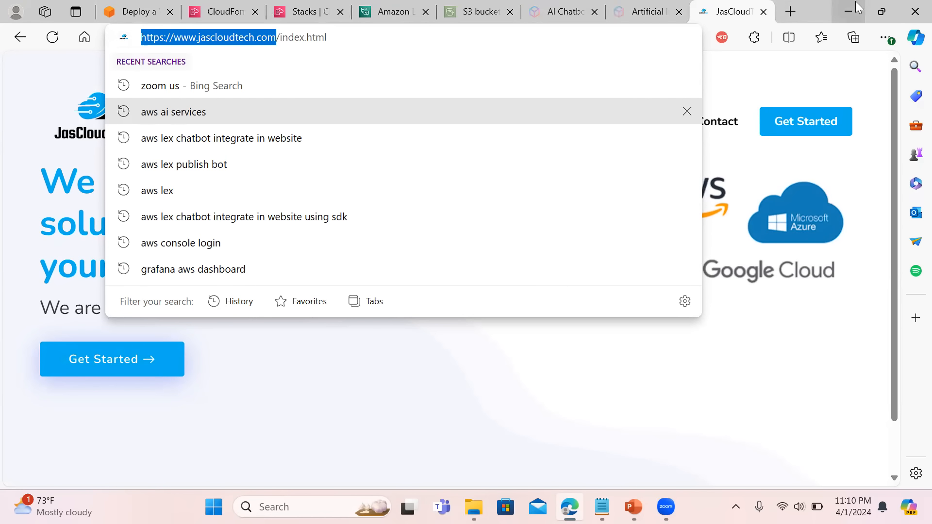
click(154, 9)
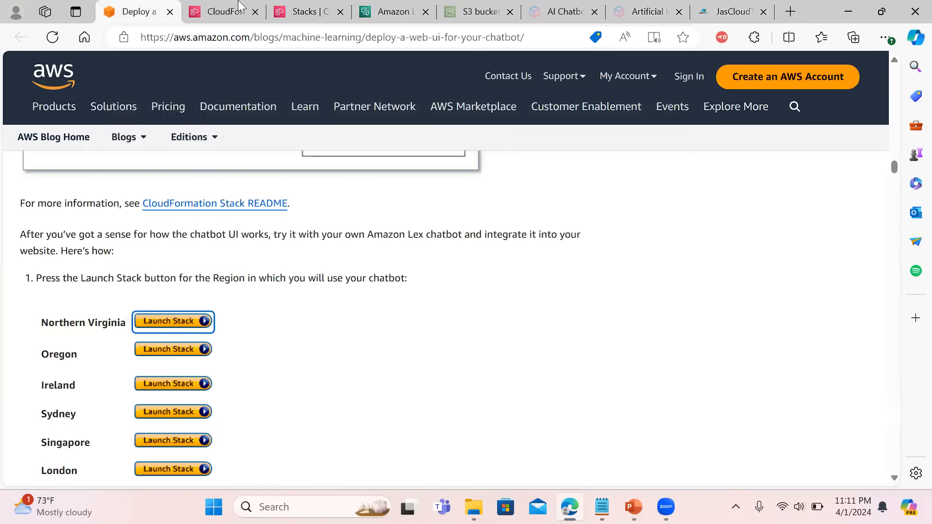
click(238, 10)
key(ctrl+v)
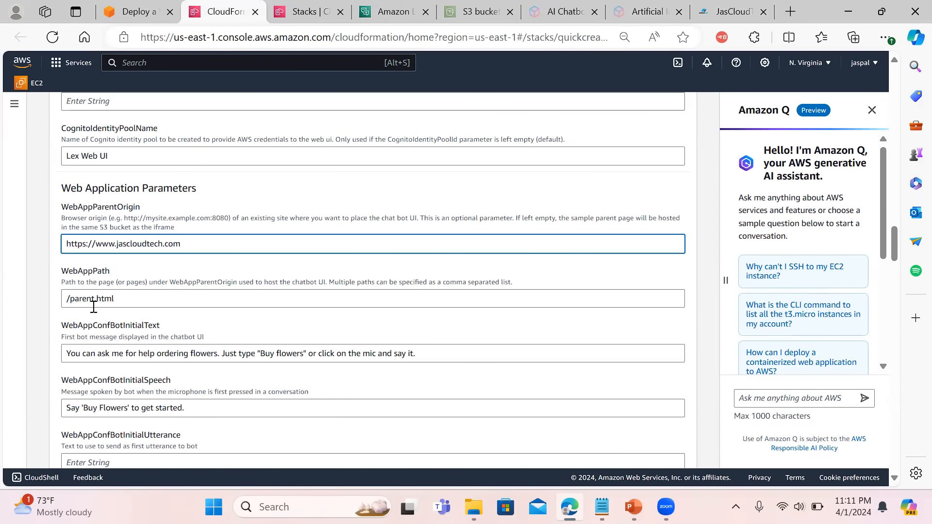
double_click(81, 298)
text(index)
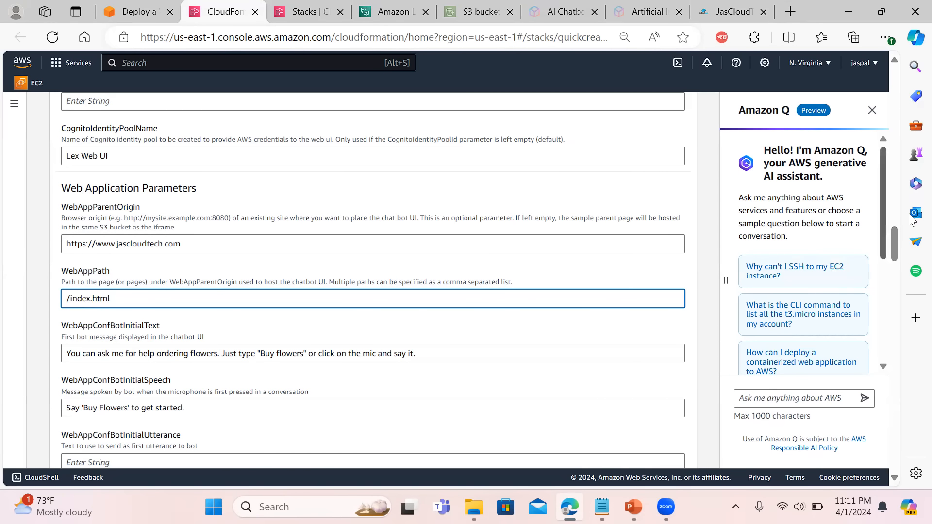
Replace flowers with food in WebAppConfBotInitialText, including the "Buy food" phrase, and set WebAppConfBotInitialSpeech to "Say 'Buy food' to get started."
scroll(892, 236, down, 2)
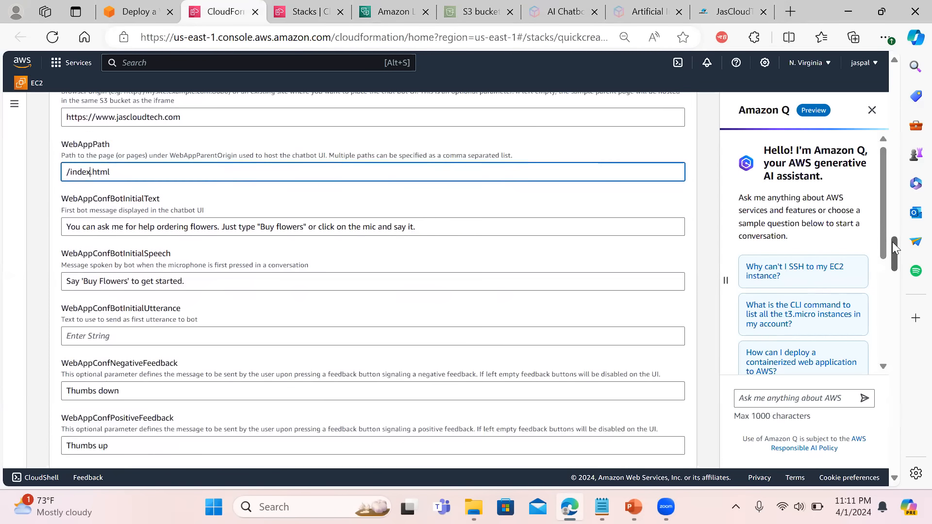
double_click(205, 228)
text(food)
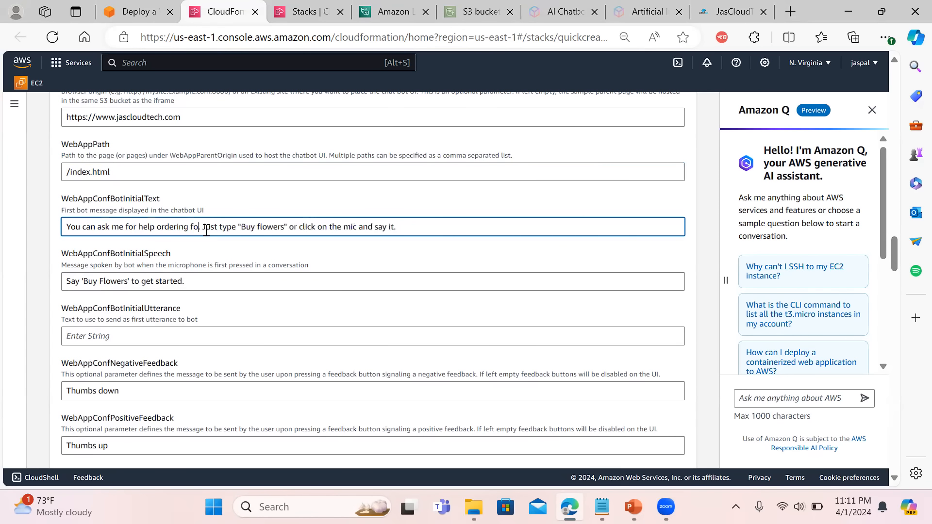
double_click(289, 229)
text(food)
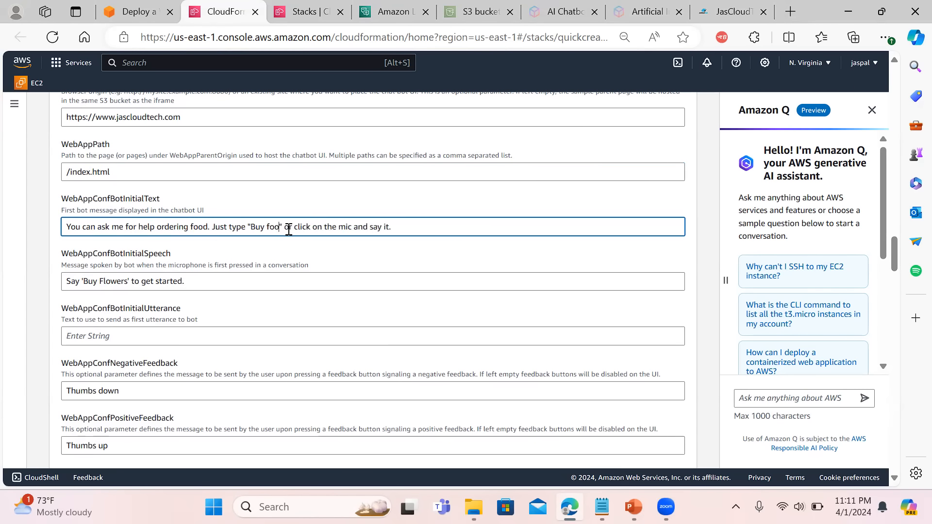
double_click(113, 281)
text(food)
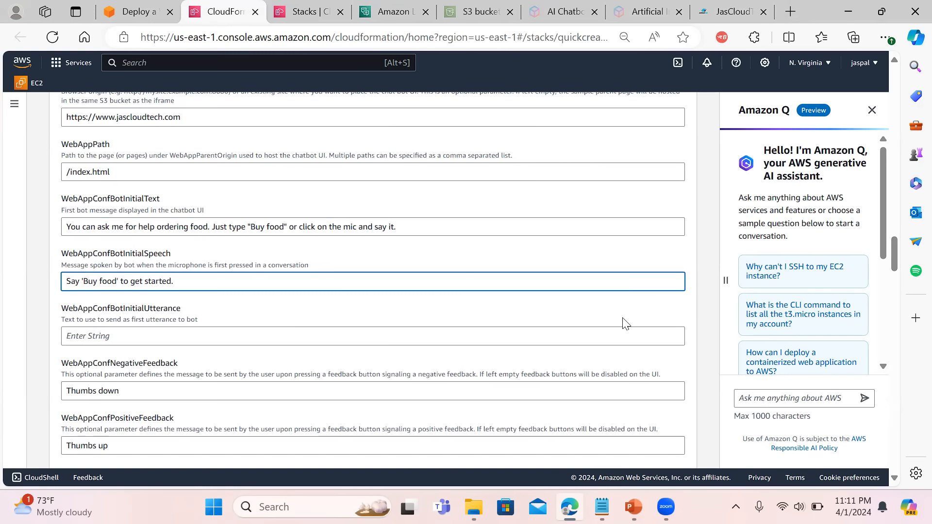
Set the chatbot toolbar title parameter WebAppConfToolbarTitle to "Order Food", leaving WebAppConfBotInitialUtterance empty
drag(880, 253, 882, 266)
click(145, 336)
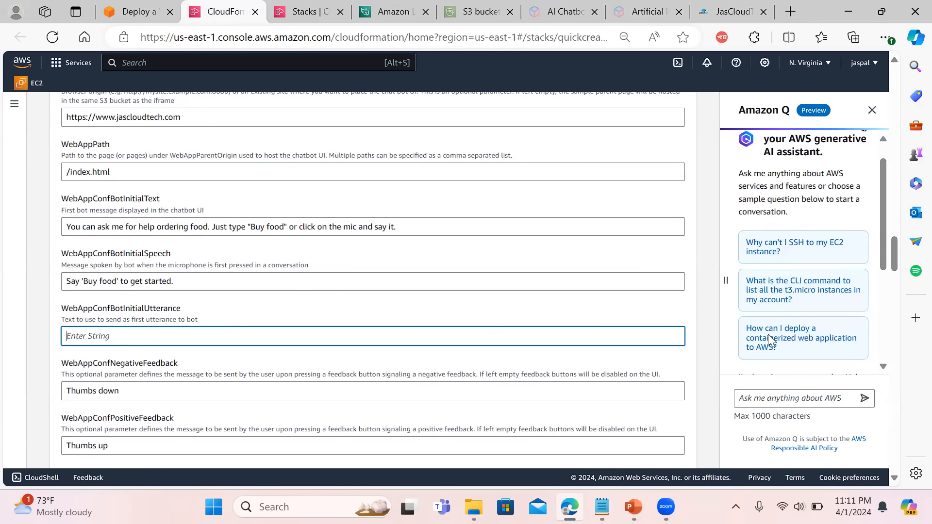
scroll(895, 250, down, 2)
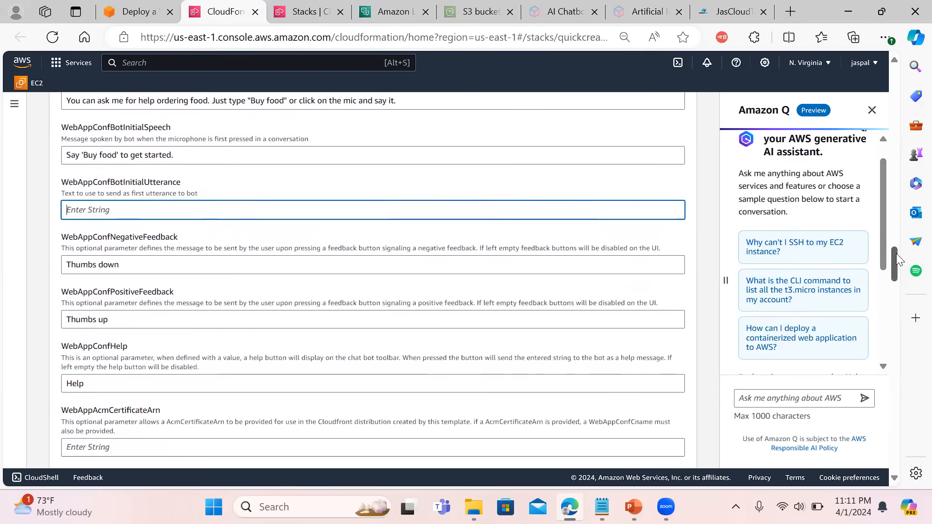
drag(896, 254, 896, 265)
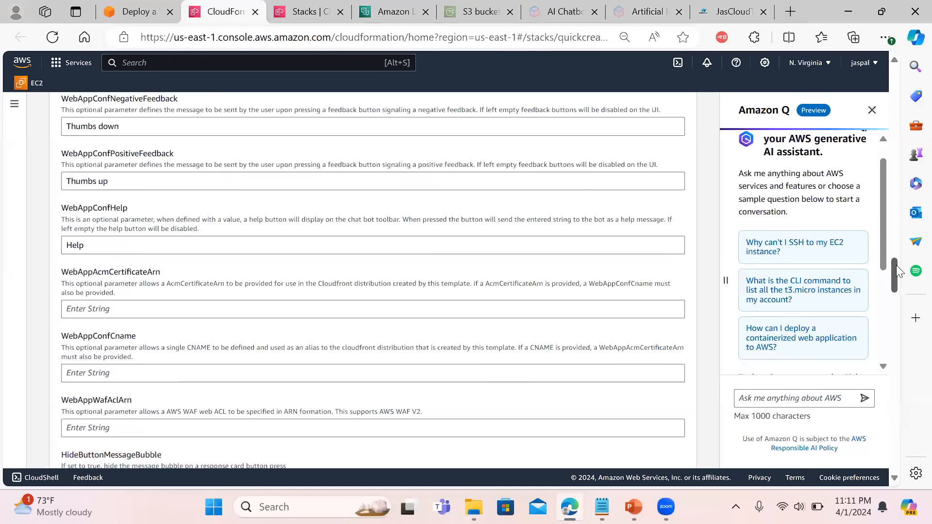
drag(896, 265, 888, 297)
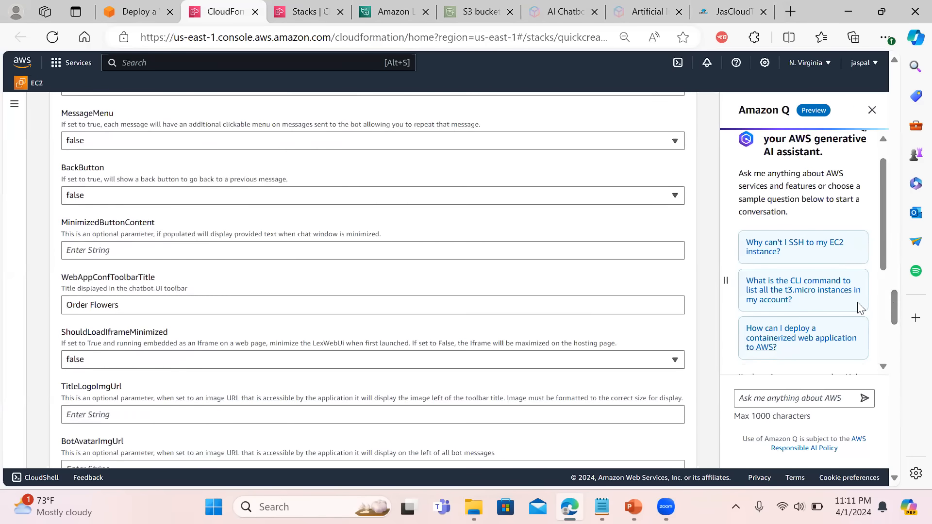
double_click(108, 308)
text(Fo)
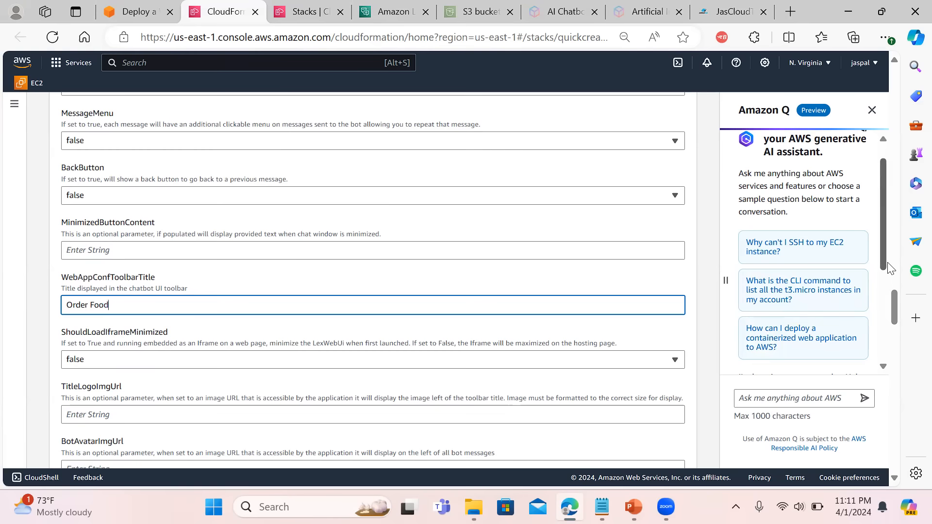
Acknowledge the IAM custom-name resources and CAPABILITY_AUTO_EXPAND requirements, and create the stack
scroll(890, 268, down, 2)
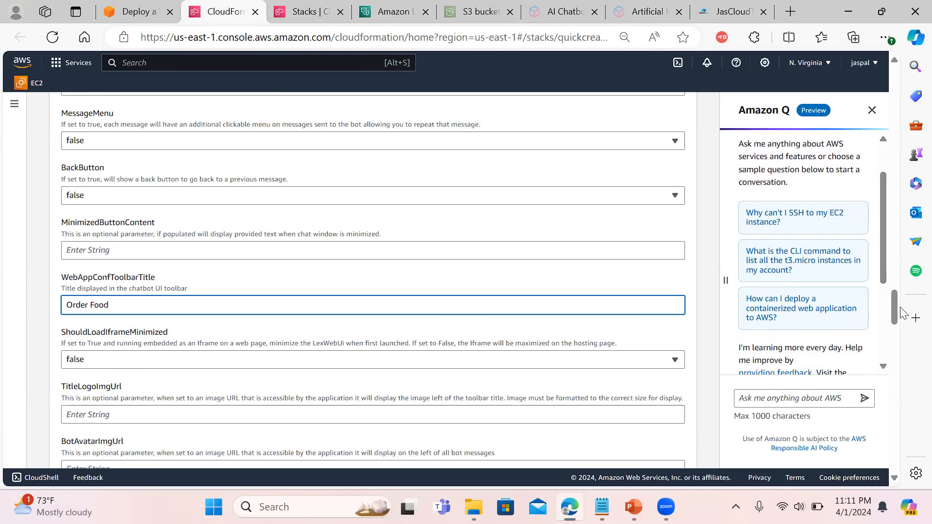
drag(892, 307, 879, 452)
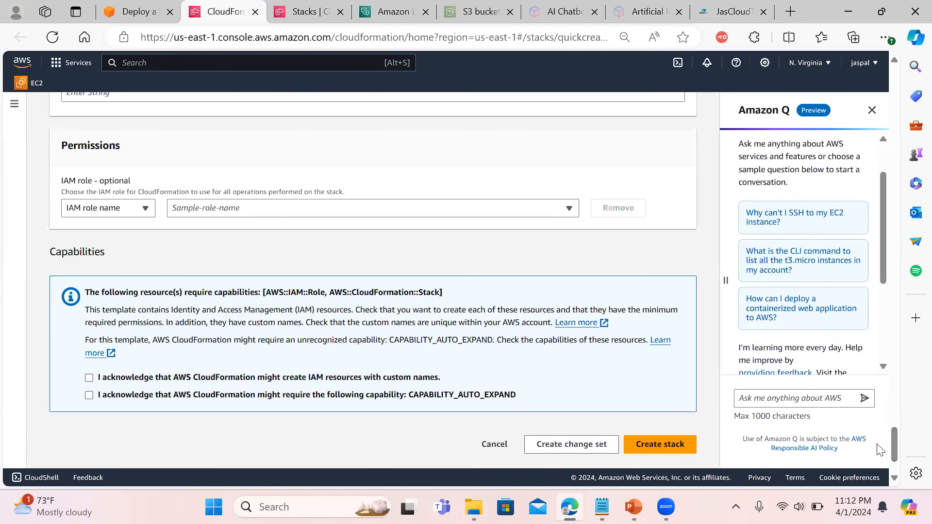
click(89, 379)
click(89, 396)
click(691, 443)
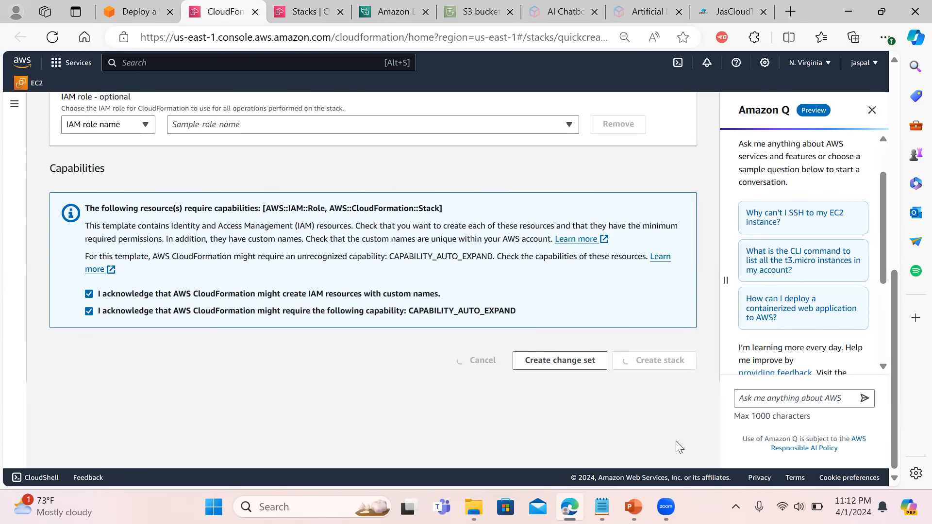
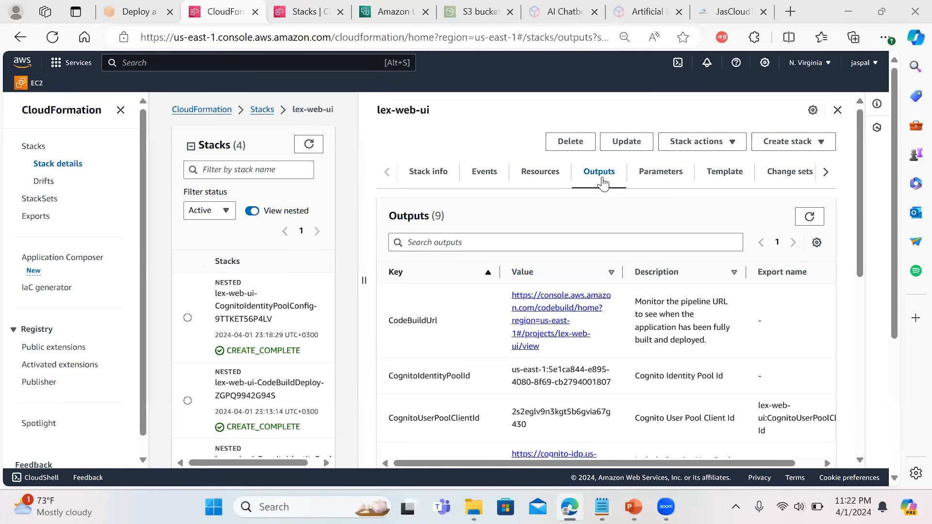
Open the SnippetUrl page from the lex-web-ui stack outputs, copy its full iframe snippet, and review the Lex bot settings in the JSON config
drag(863, 191, 844, 331)
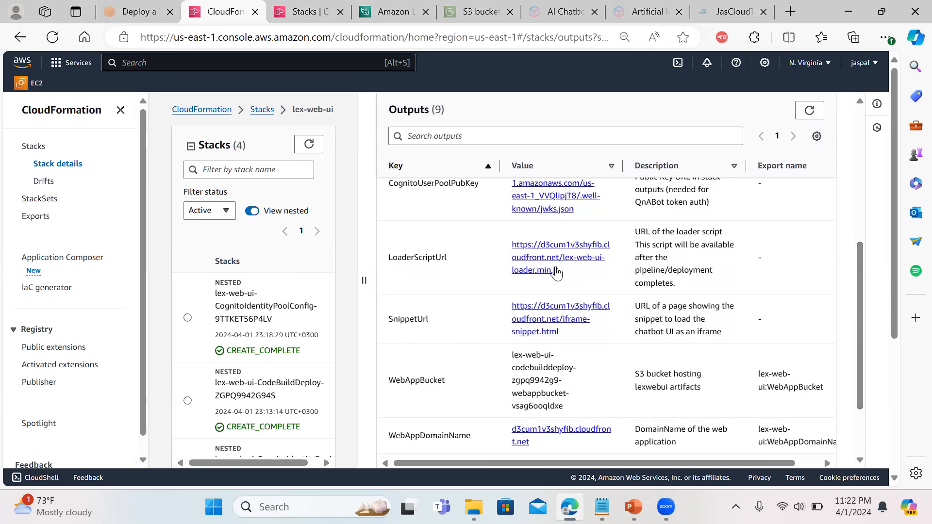
click(544, 313)
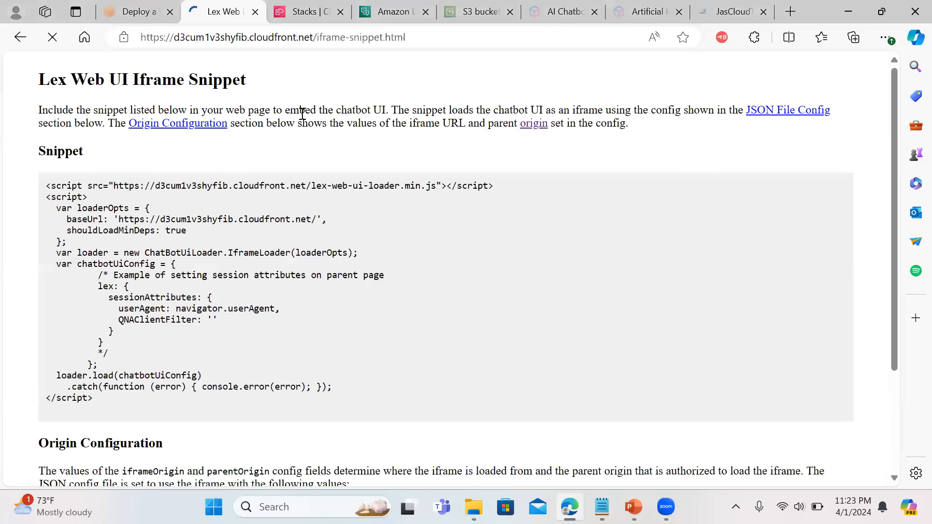
drag(46, 186, 102, 399)
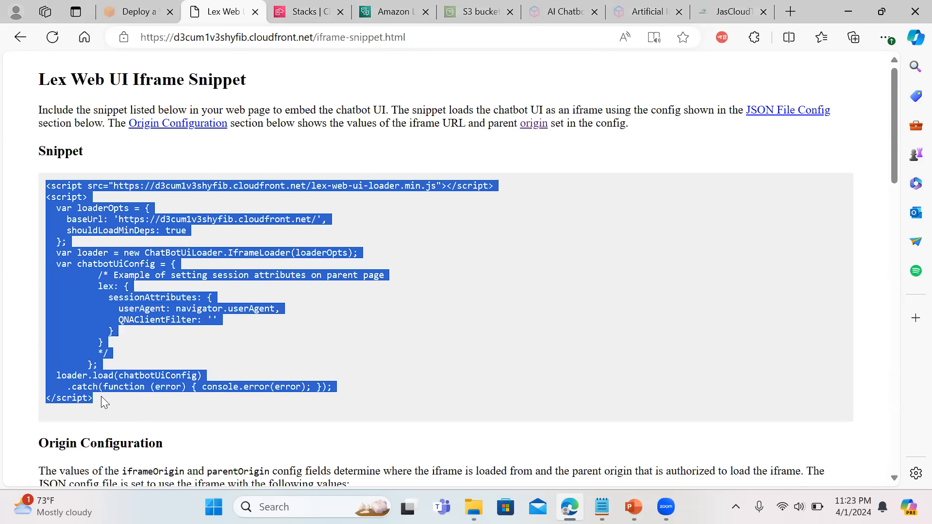
right_click(83, 322)
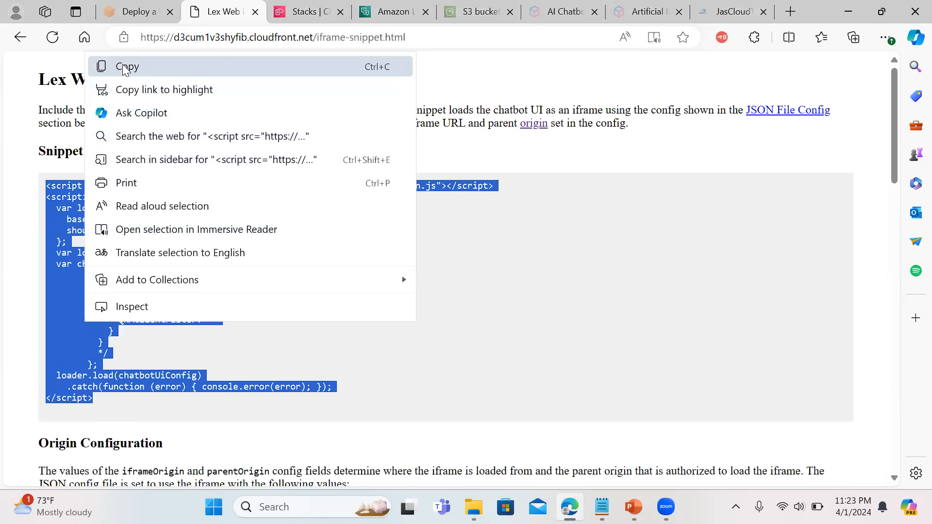
click(651, 266)
drag(895, 150, 882, 258)
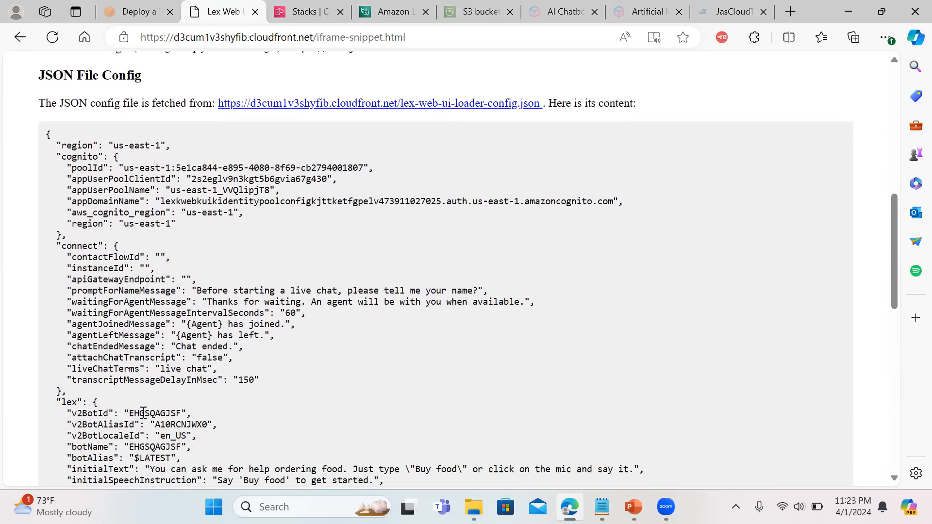
drag(140, 413, 192, 457)
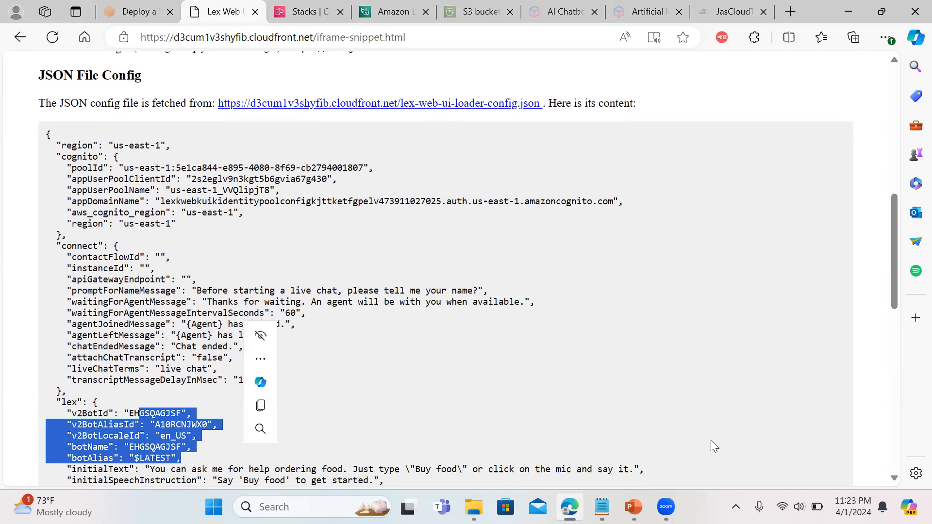
drag(895, 259, 899, 193)
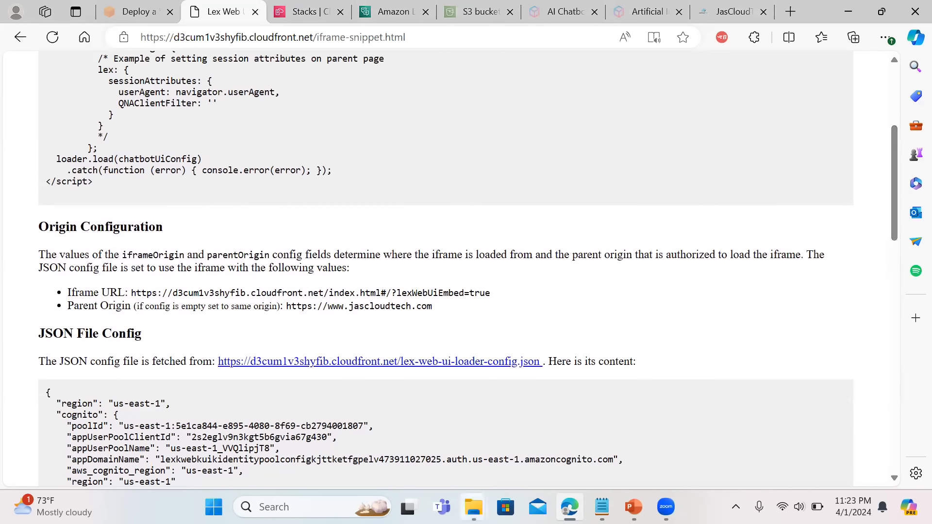
Open index.html from the comprehend folder in Notepad
mouse_move(473, 507)
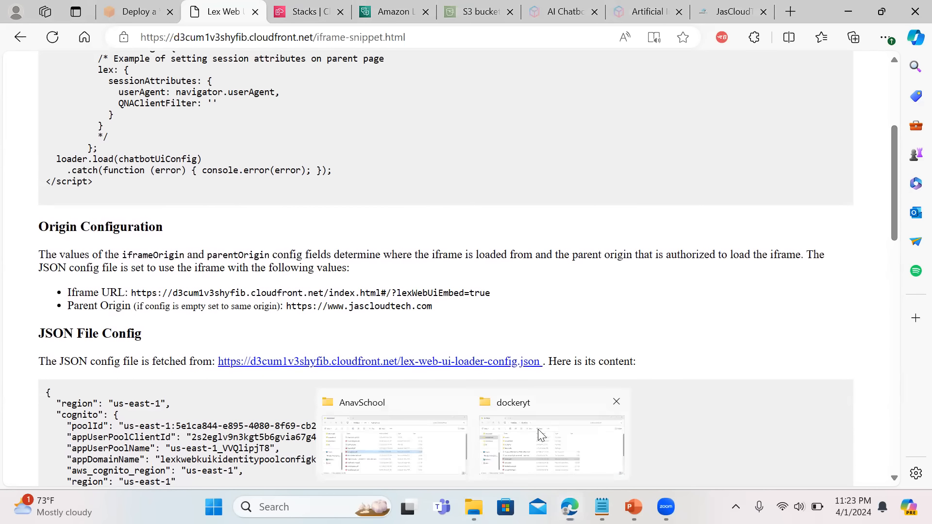
click(527, 442)
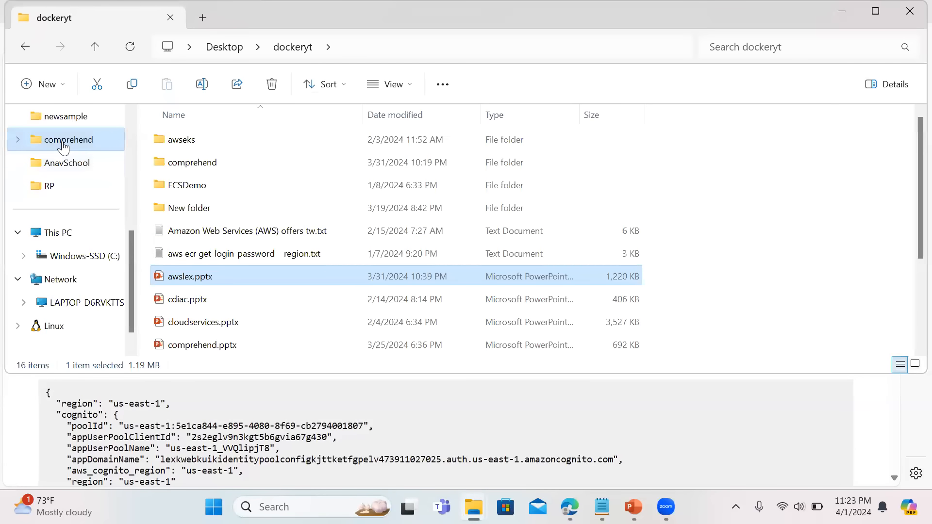
click(63, 142)
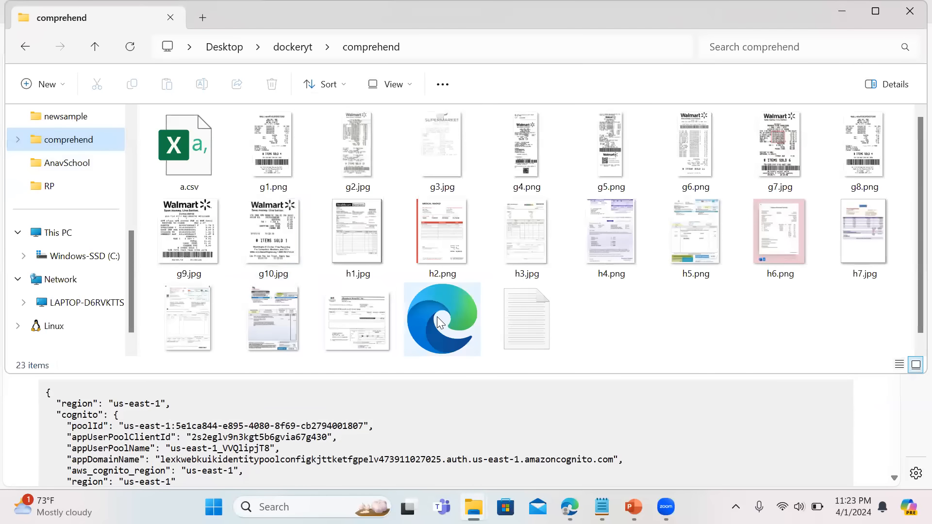
click(438, 319)
right_click(437, 317)
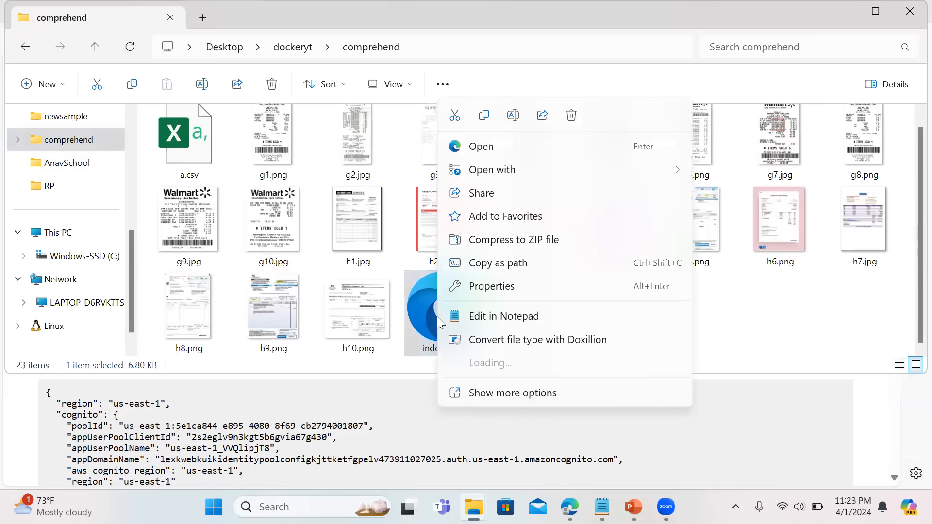
mouse_move(667, 174)
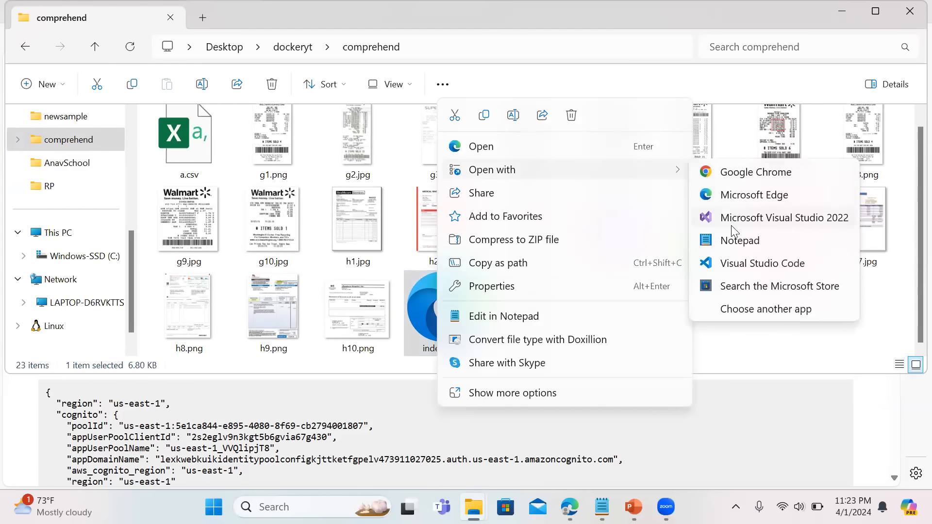
click(732, 241)
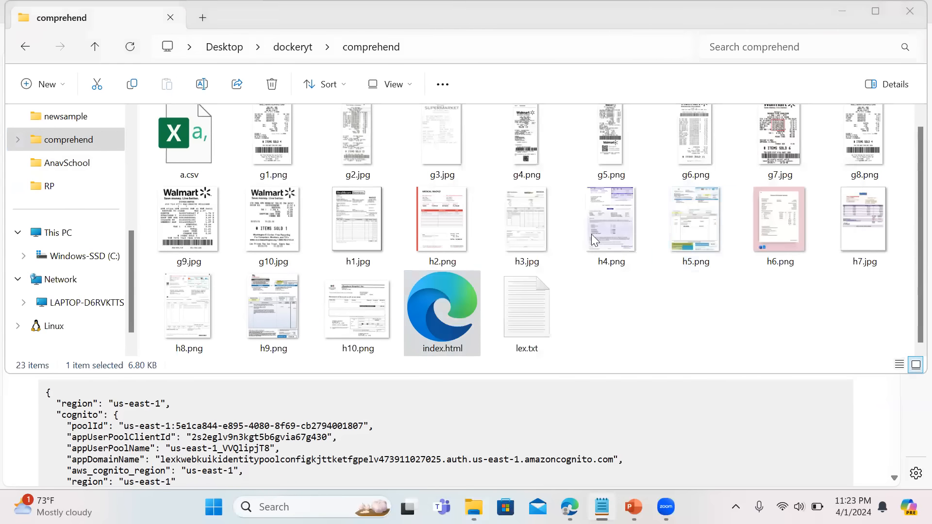
Replace the old Lex loader scripts in the head of index.html with the copied iframe snippet, save, and close the file
click(316, 284)
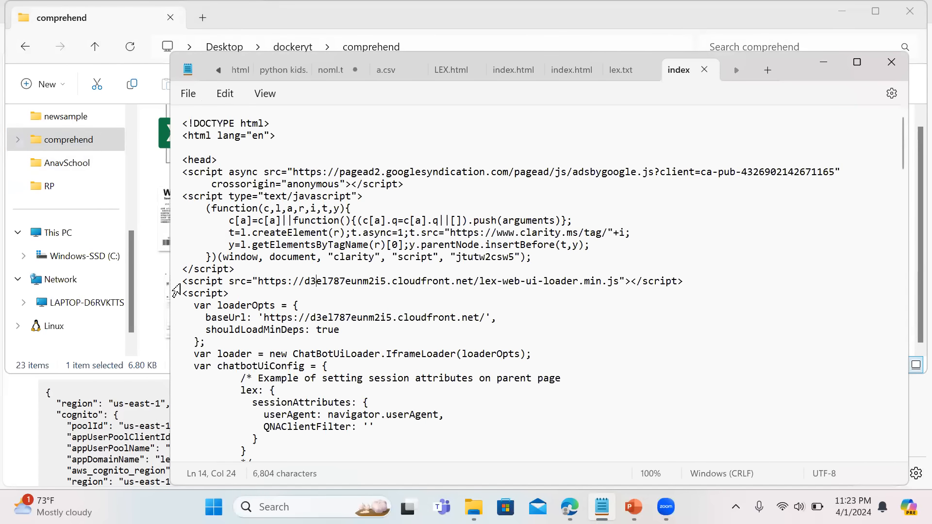
drag(184, 283, 248, 345)
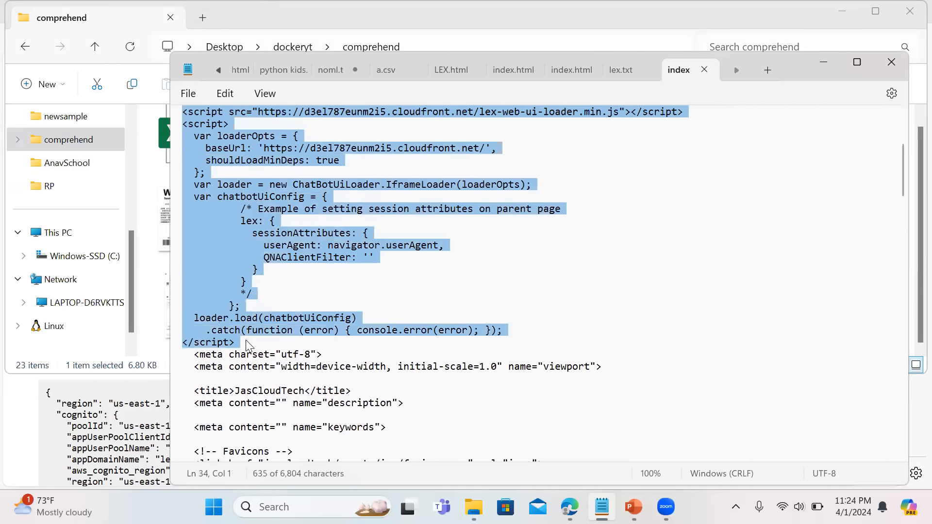
text(<script src="https://d3cum1v3shyfib.cloudfront.net/lex-web-ui-loader.min.js"></script> <script>   var loaderOpts = {     baseUrl: 'https://d3cum1v3shyfib.cloudfront.net/',     shouldLoadMinDeps: true   };   var loader = new ChatBotUiLoader.IframeLoader(loaderOpts);   var chatbotUiConfig = {           /* Example of setting session attributes on parent page           lex: {             sessionAttributes: {               userAgent: navigator.userAgent,               QNAClientFilter: ''             }           }           */         };   loader.load(chatbotUiConfig)     .catch(function (error) { console.error(error); }); </script>)
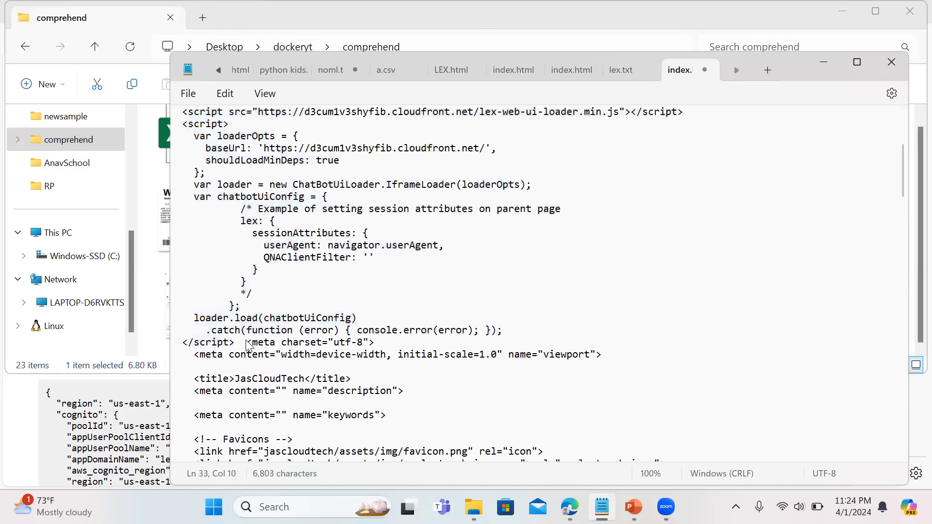
key(Return)
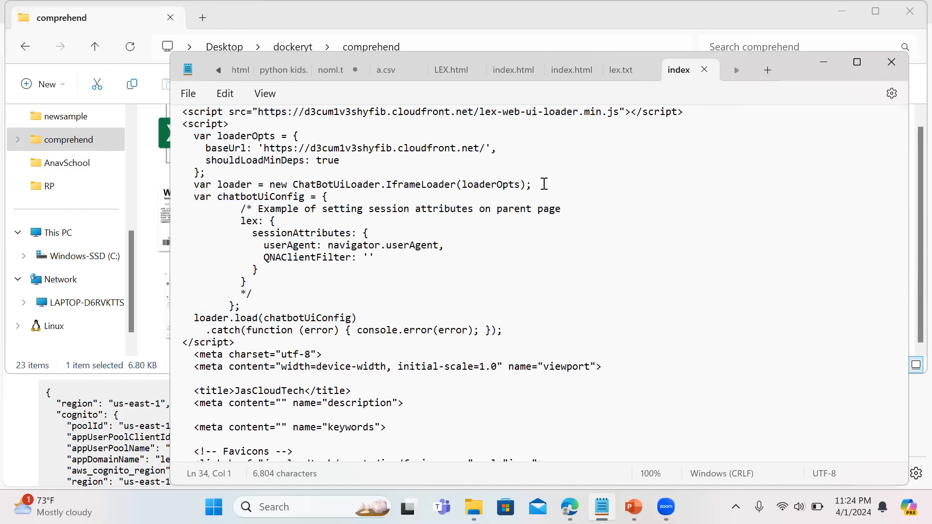
click(892, 62)
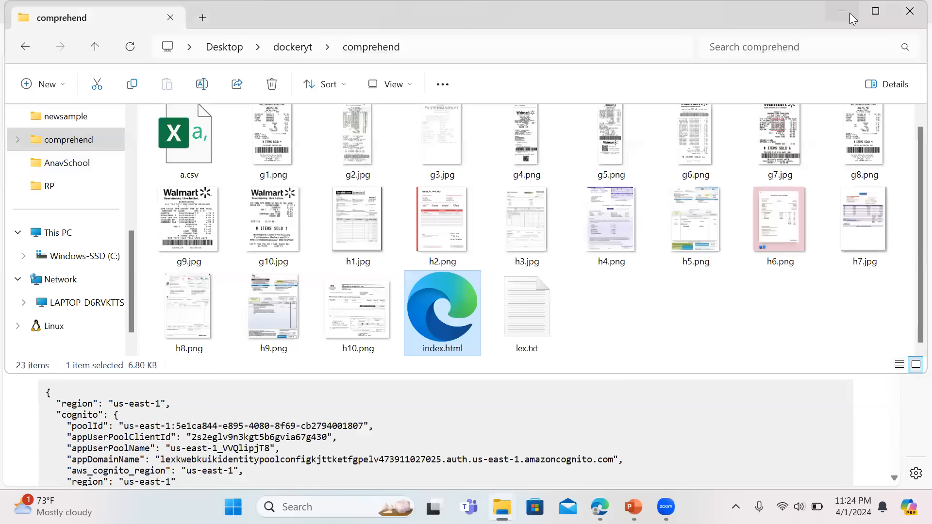
click(850, 12)
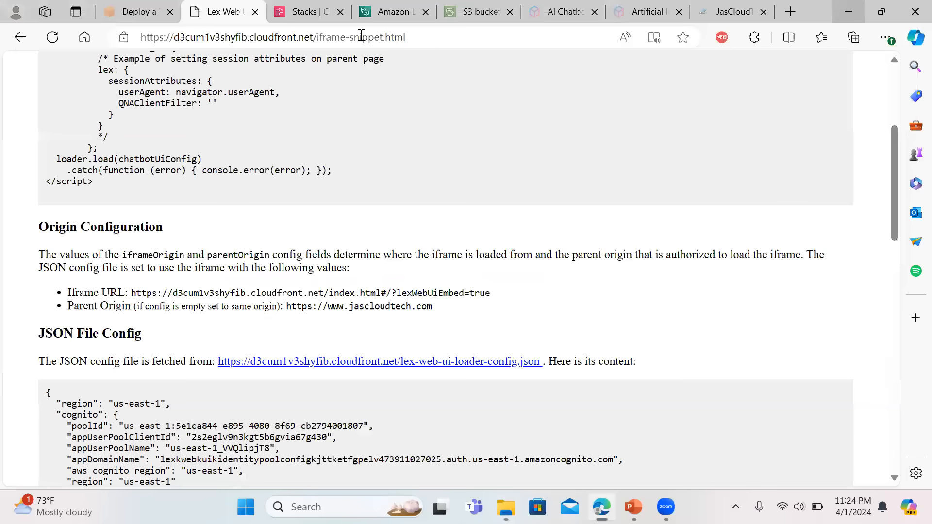
Open the jascloudtech.com bucket in S3 and start an upload to it
click(468, 10)
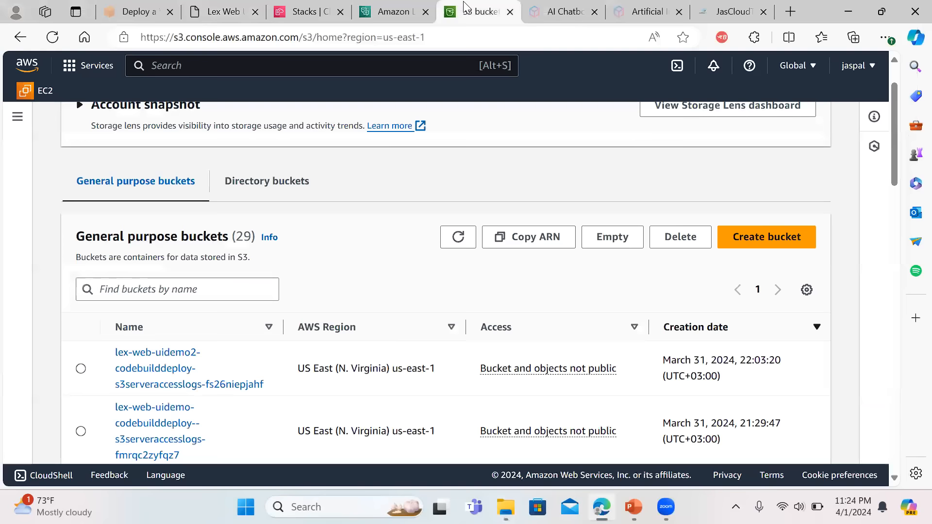
drag(892, 164, 810, 464)
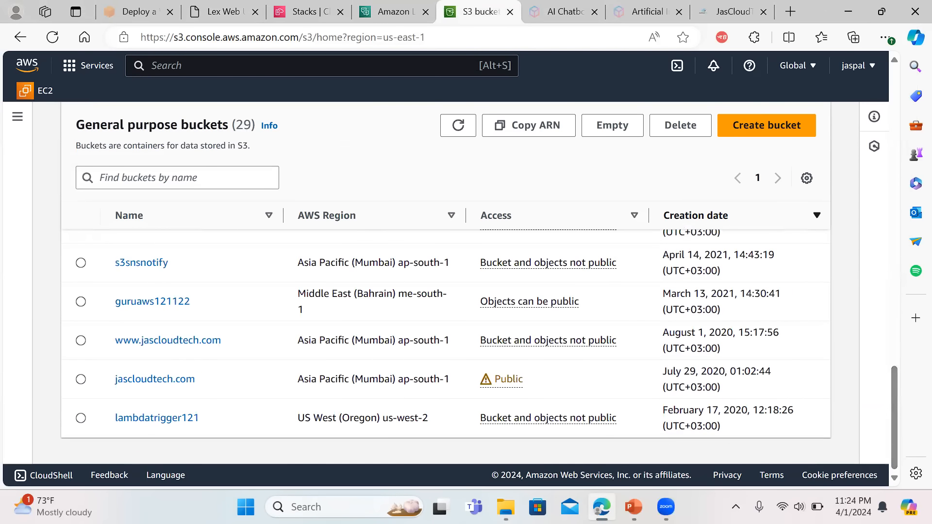
click(159, 379)
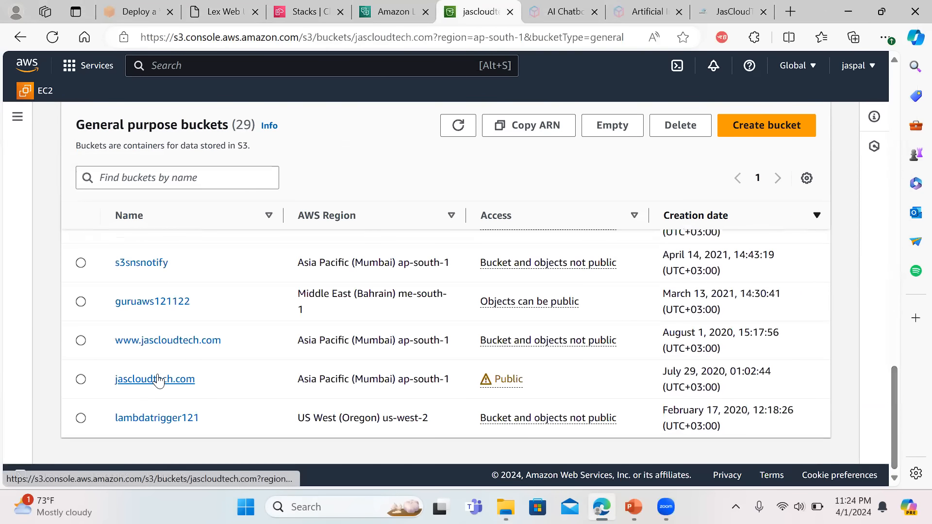
click(107, 330)
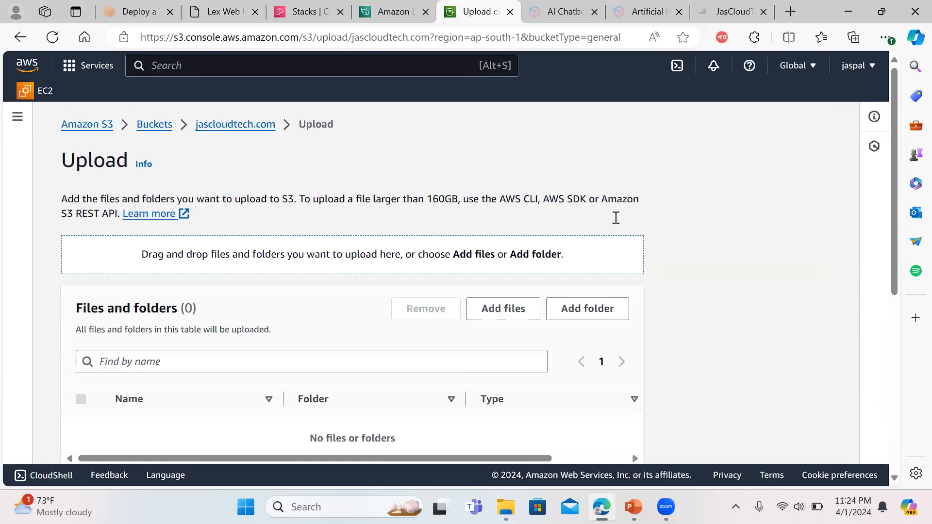
Add index.html from the comprehend folder to the upload list and upload it to the jascloudtech.com bucket
click(522, 315)
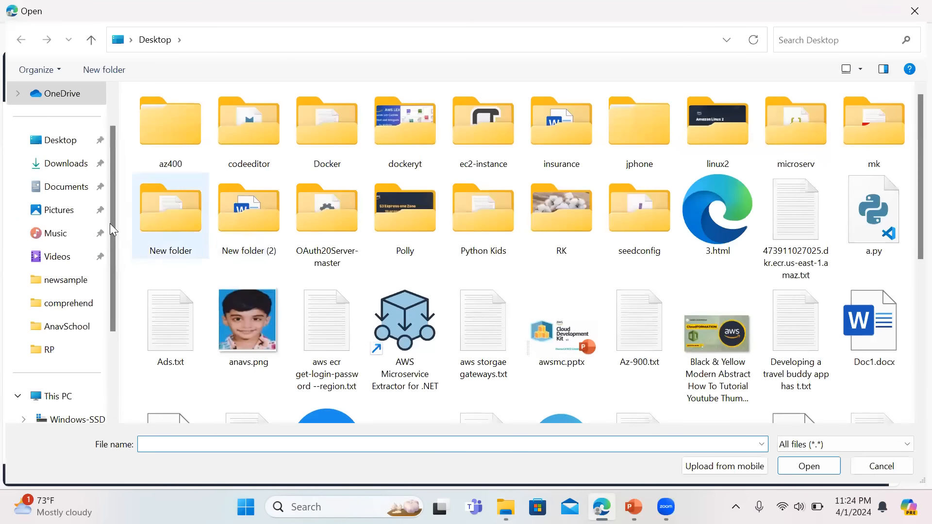
click(62, 195)
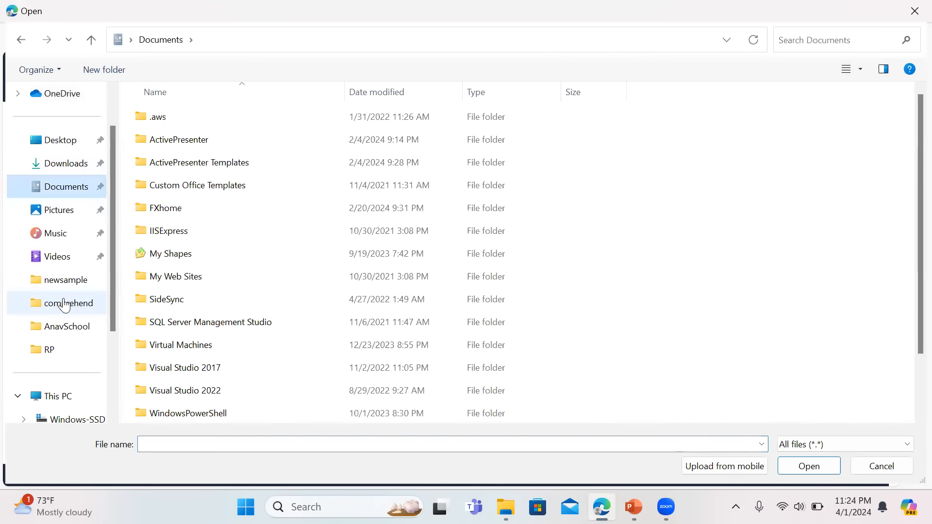
click(64, 305)
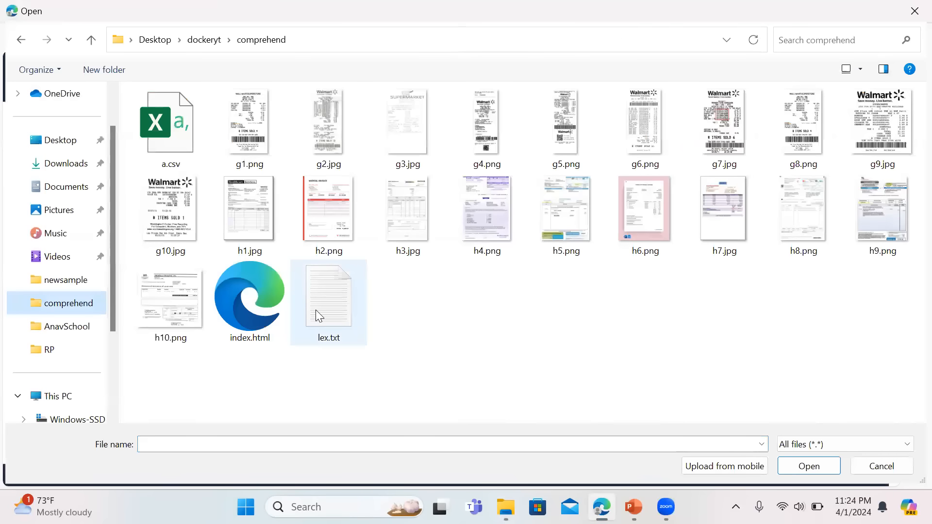
double_click(270, 305)
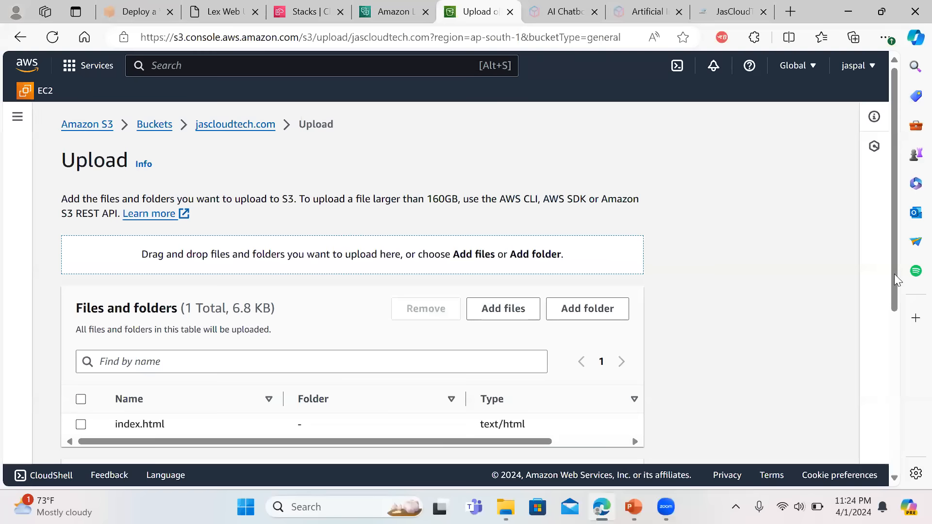
scroll(895, 274, down, 3)
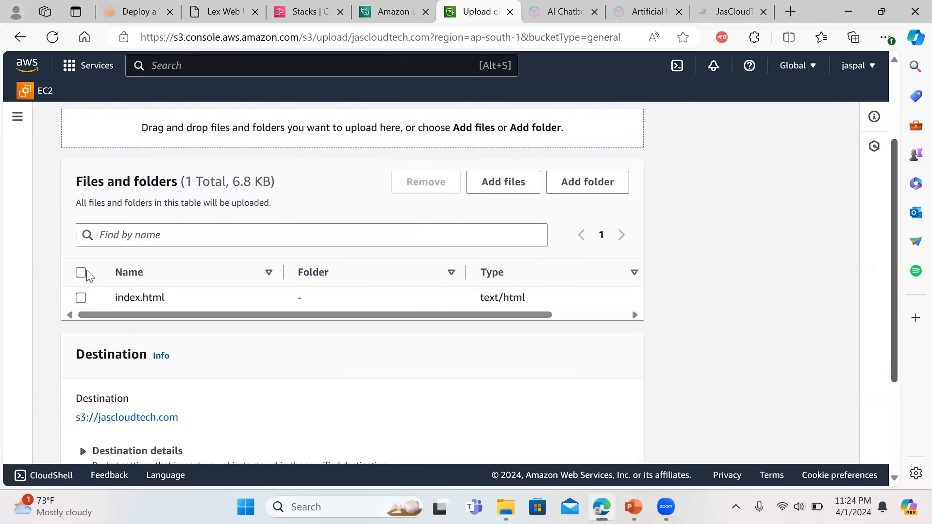
click(81, 274)
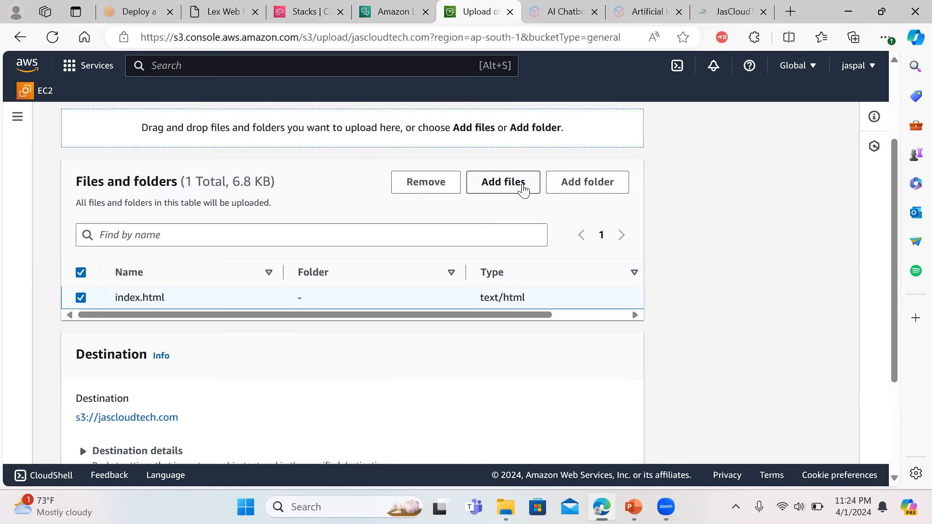
drag(889, 306, 887, 396)
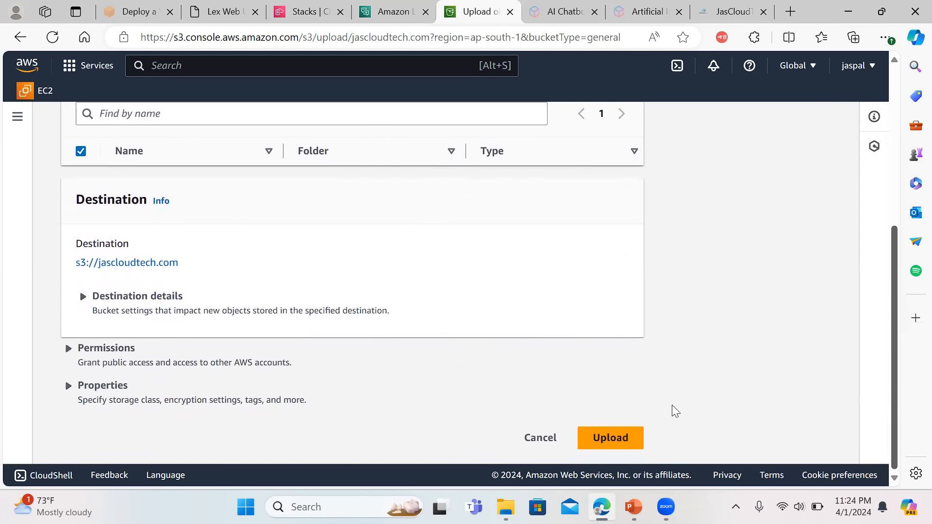
click(599, 437)
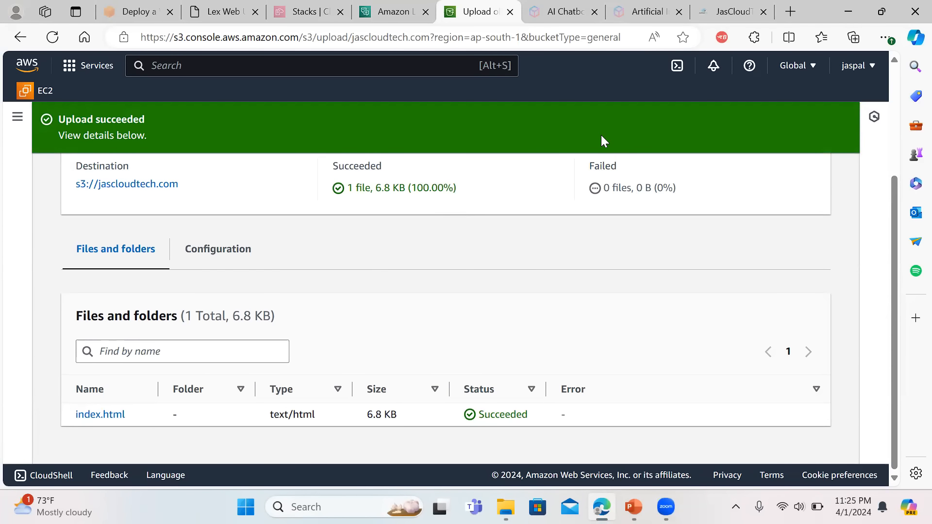
Reload the JasCloudTech website's index.html page to check for the chatbot
click(402, 11)
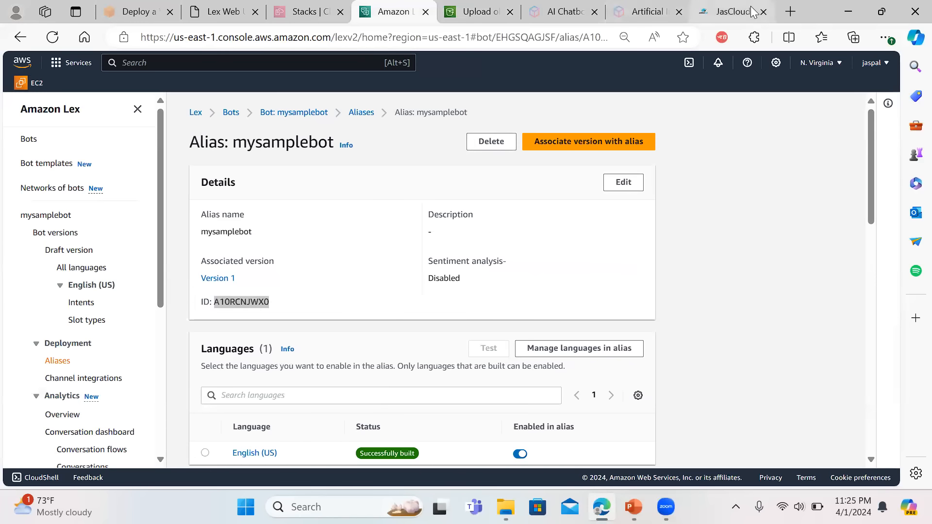
click(733, 11)
click(54, 38)
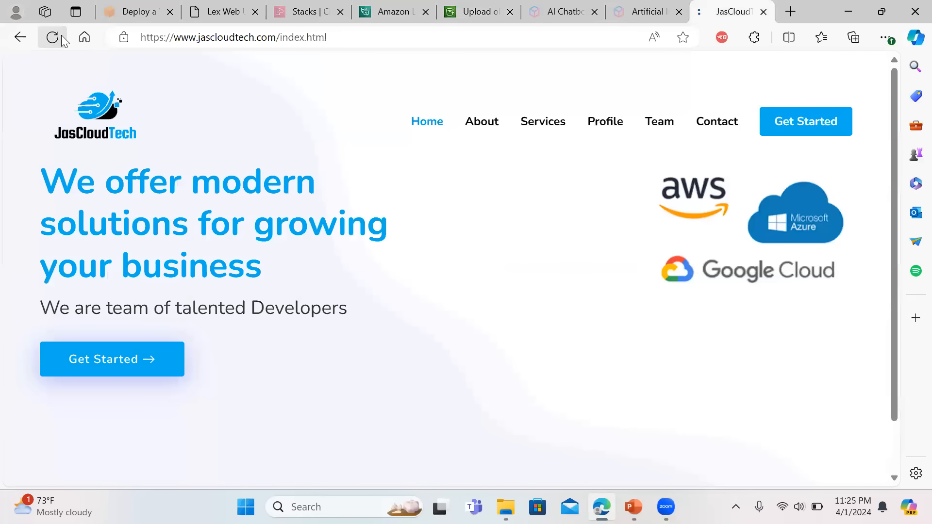
Switch to the S3 console, search AWS services for cloudfront, and open CloudFront
click(389, 8)
click(474, 7)
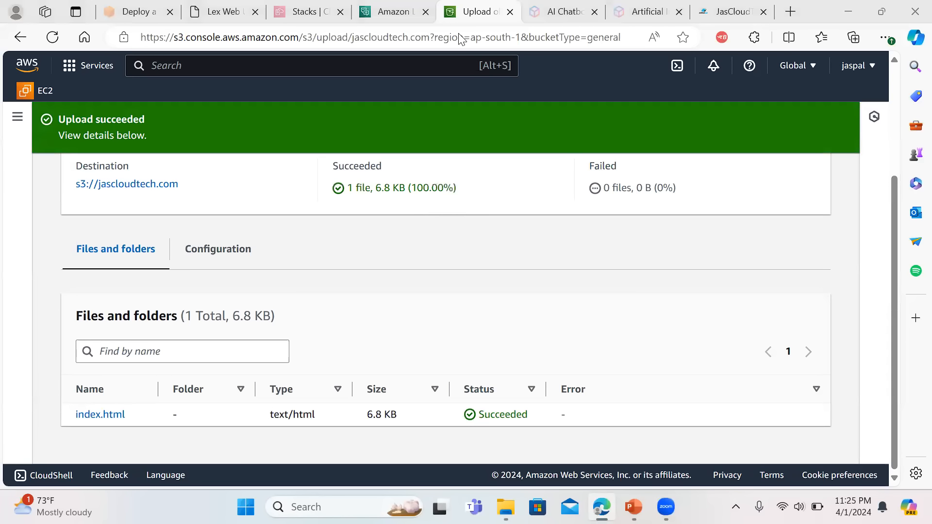
click(314, 67)
text(clo)
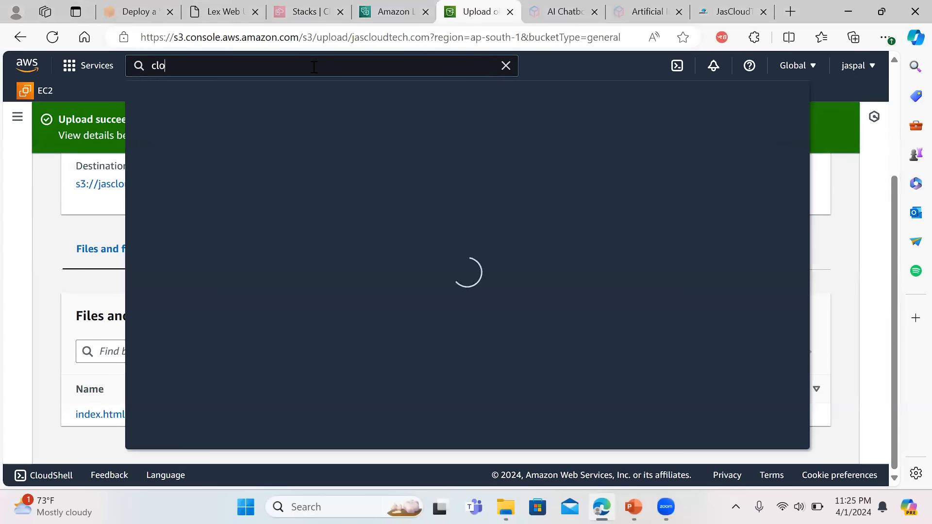
text(udfront)
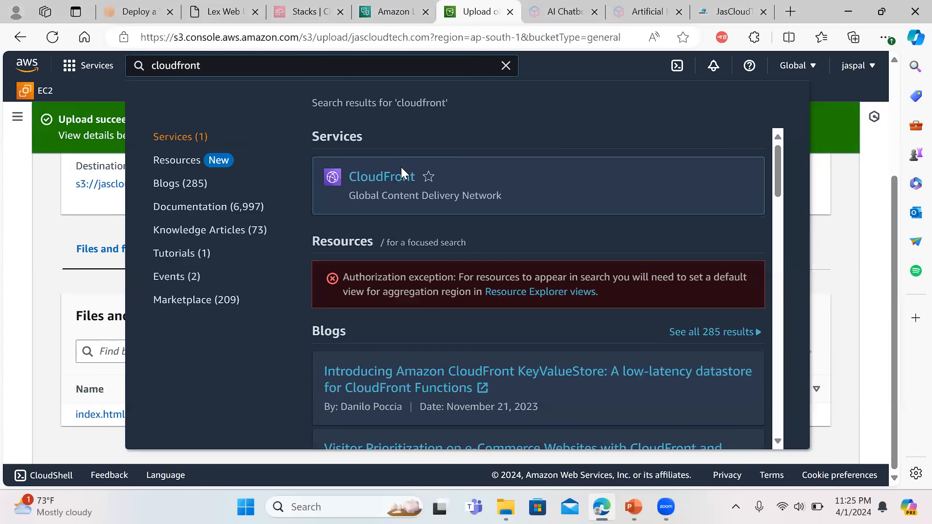
click(373, 190)
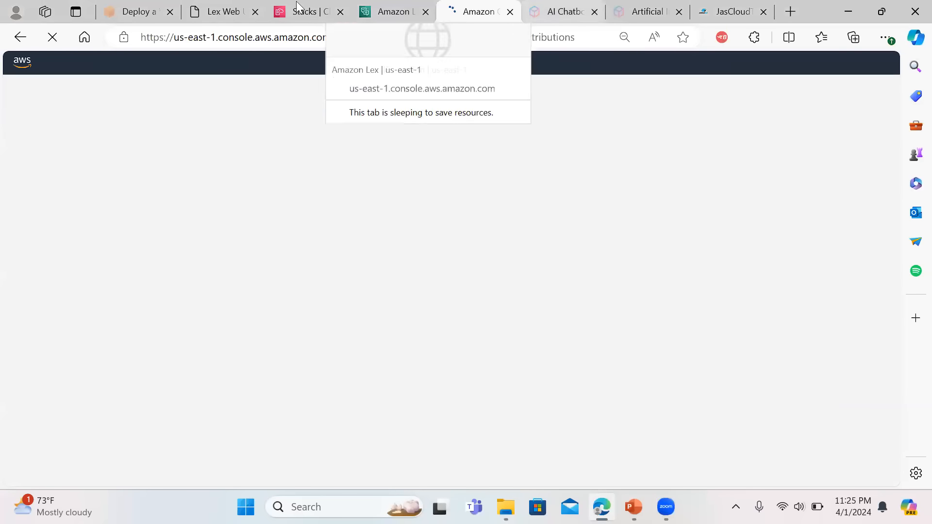
Return to the lex-web-ui stack outputs in CloudFormation and open the WebAppDomainName link
click(220, 11)
click(20, 37)
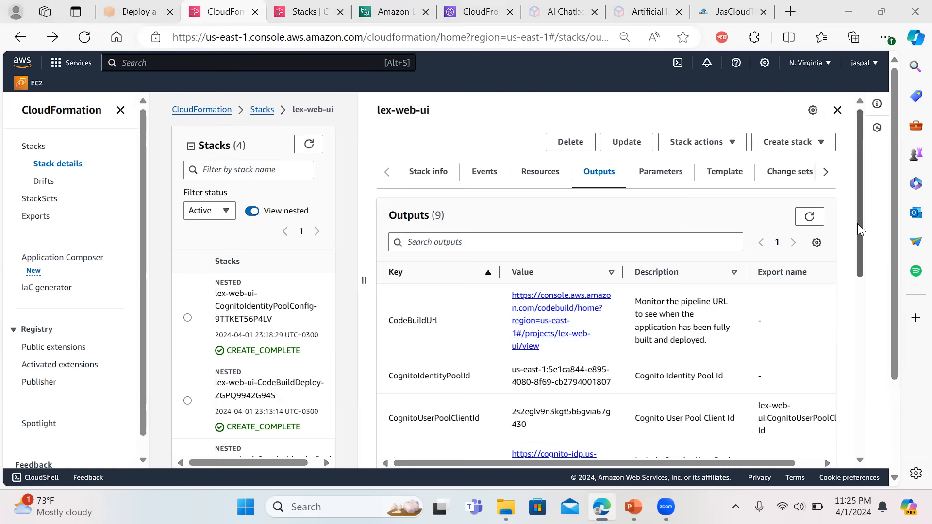
drag(861, 225, 861, 277)
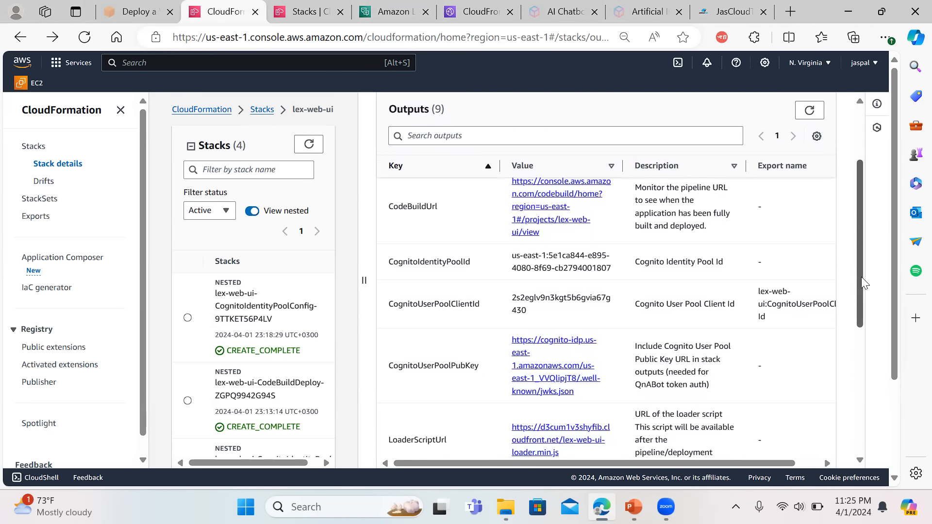
drag(862, 277, 856, 359)
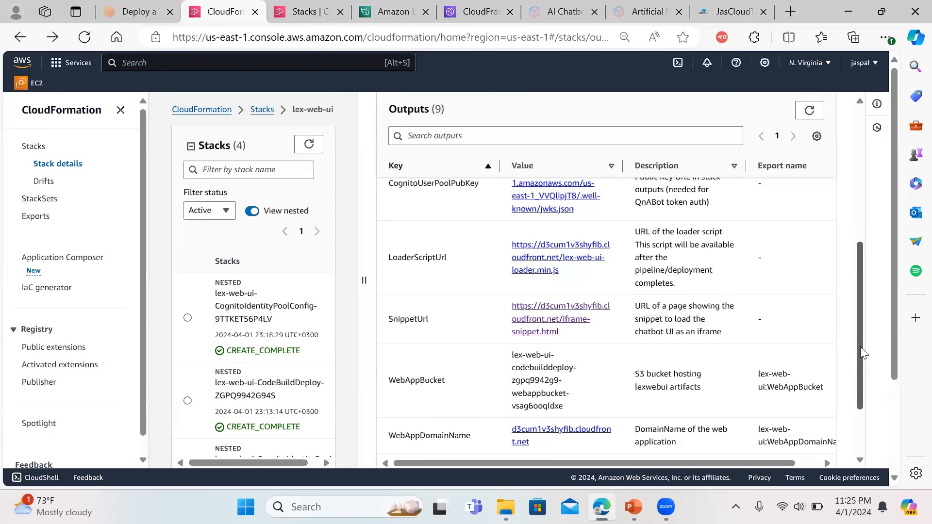
drag(861, 347, 861, 371)
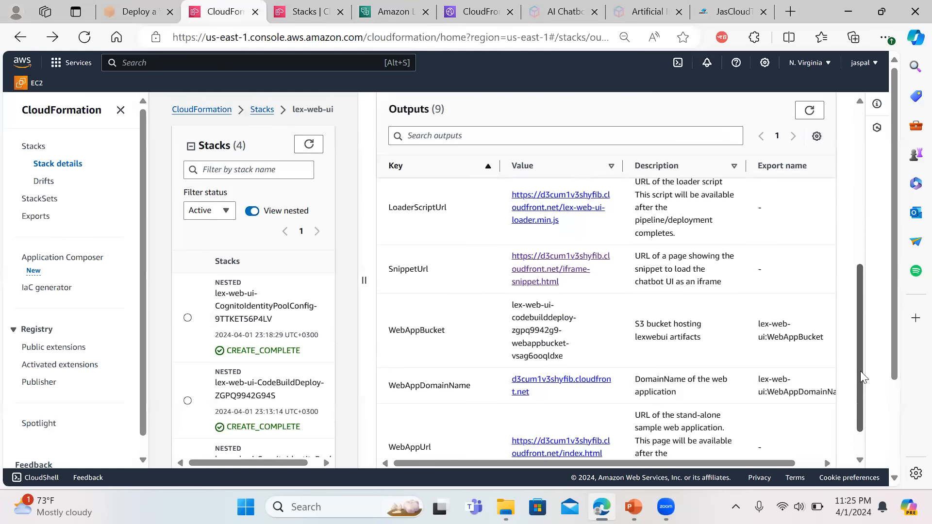
click(574, 380)
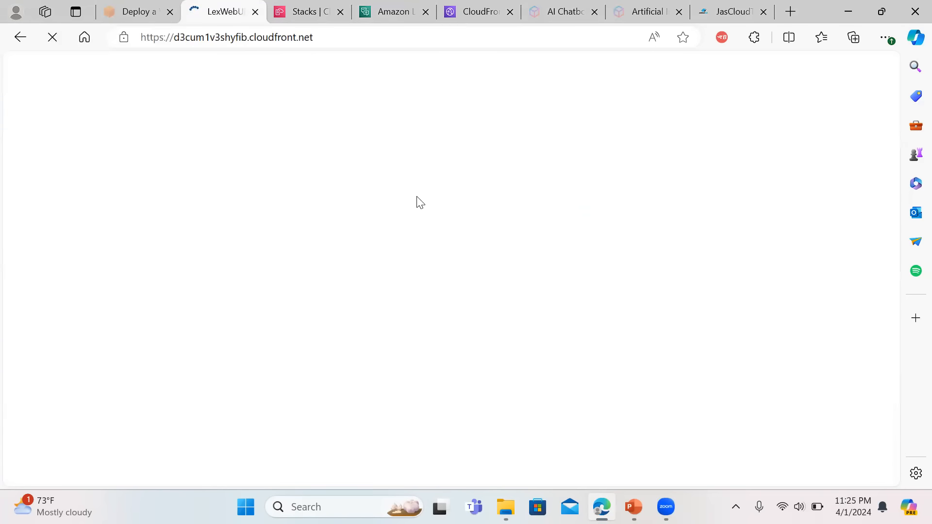
Go back to the lex-web-ui stack outputs and open the WebAppUrl link to the stand-alone sample web application
click(24, 42)
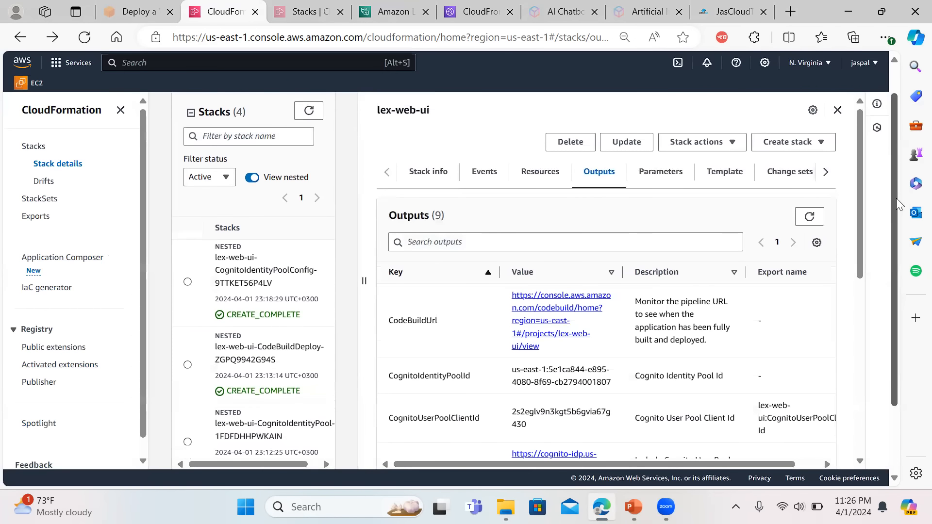
drag(862, 219, 850, 399)
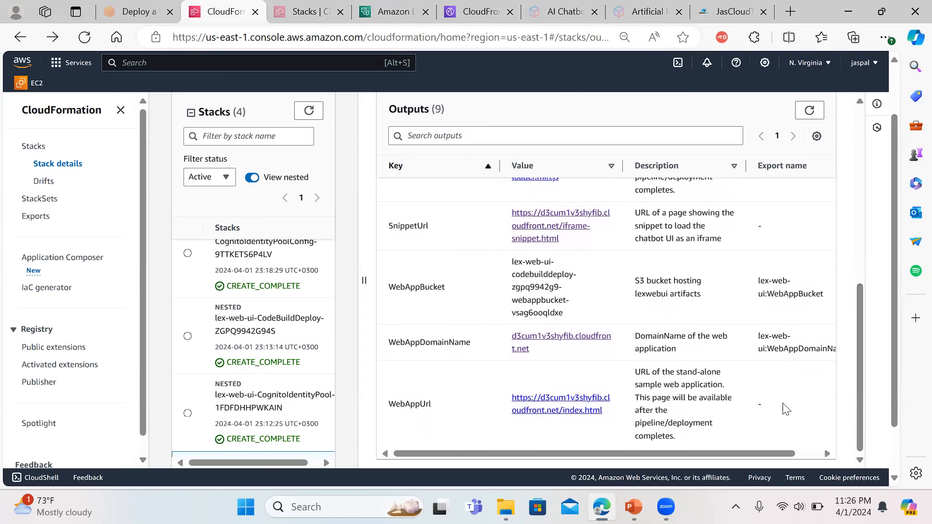
click(551, 403)
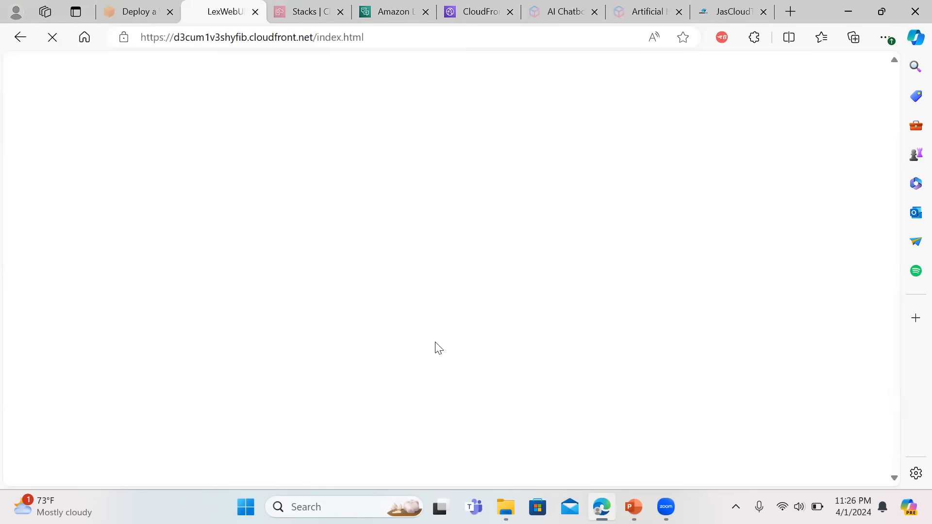
click(380, 39)
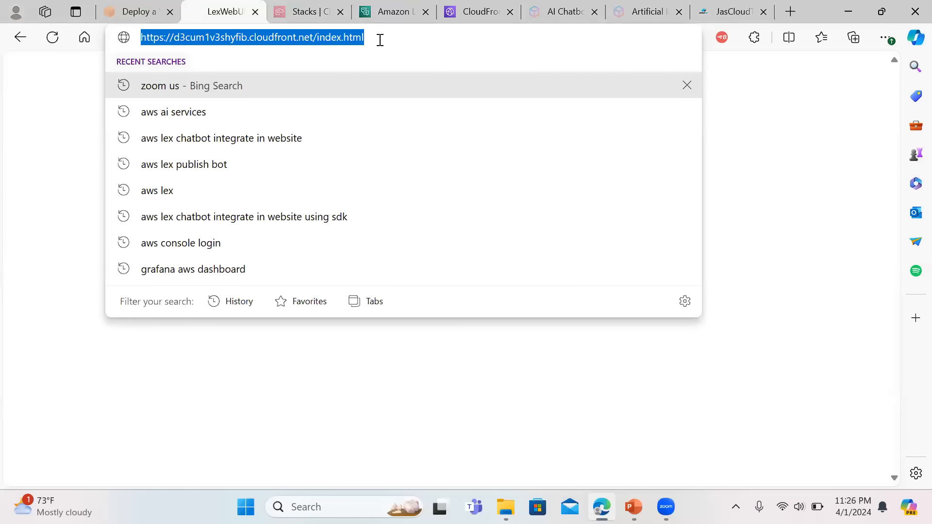
click(59, 306)
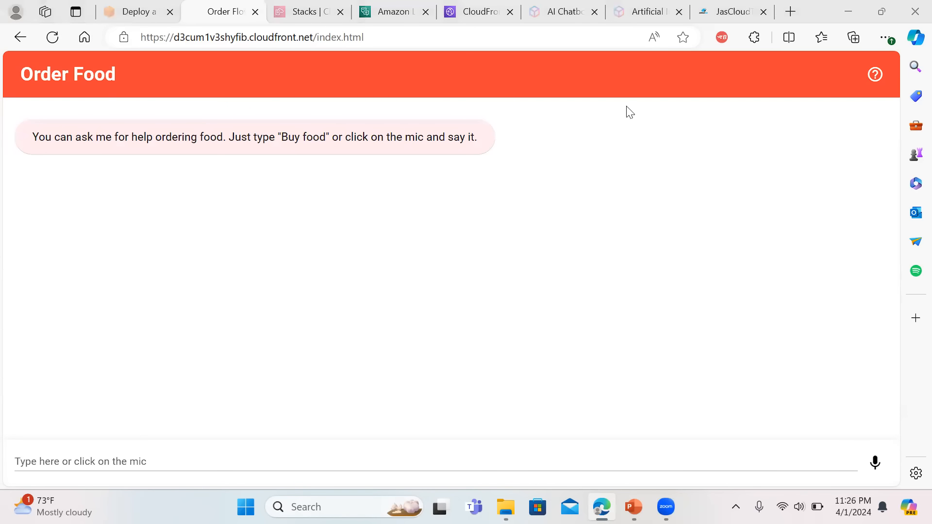
Test the Order Food chatbot by sending it the messages "hi" and "food"
click(229, 447)
text(hi)
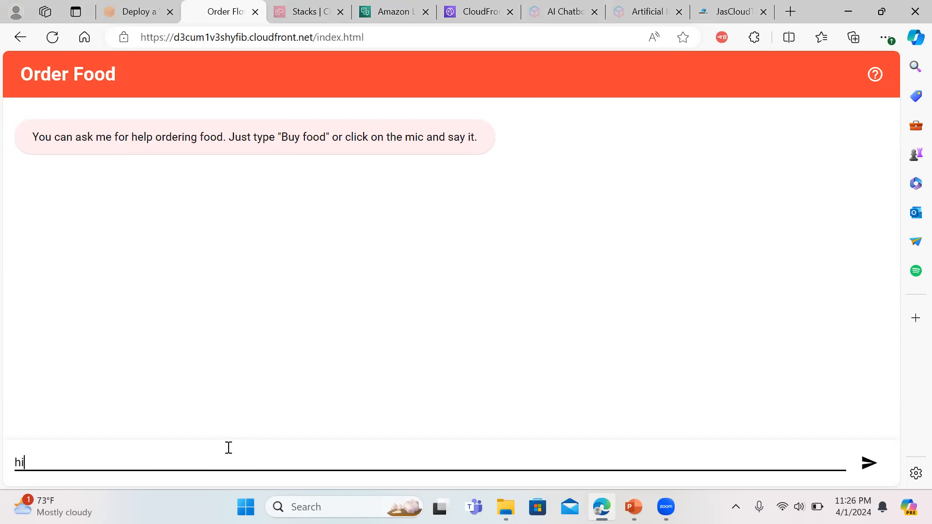
key(Return)
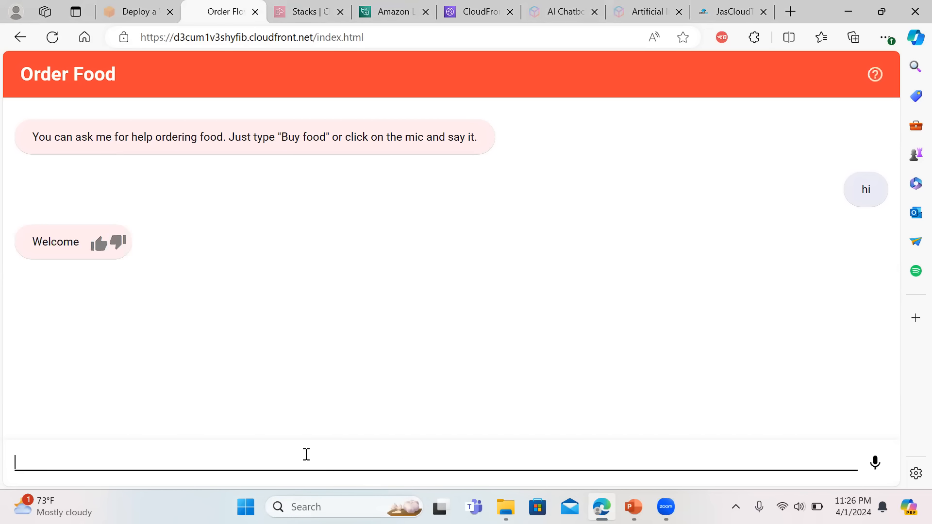
text(food)
key(Return)
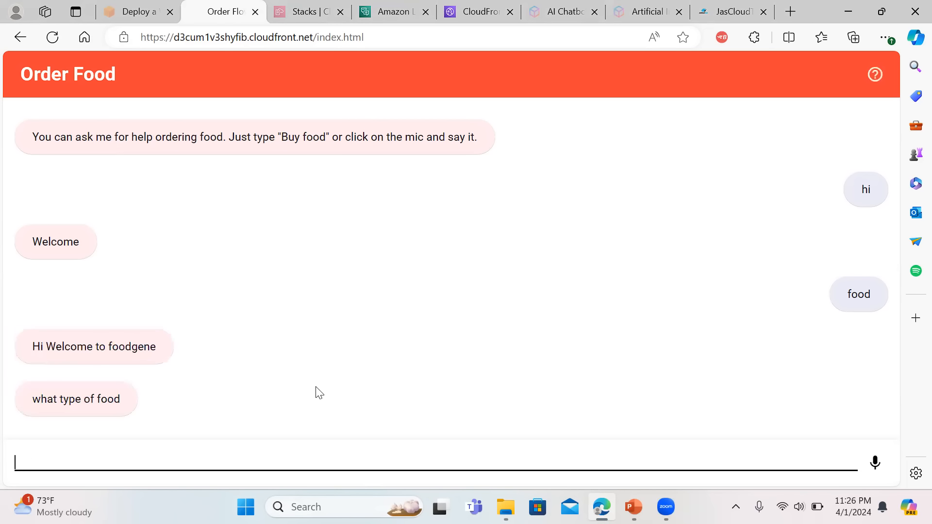
Answer the chatbot's food type and quantity questions with "chinese" and 90, and give the final reply a thumbs up
text(chinese)
key(Return)
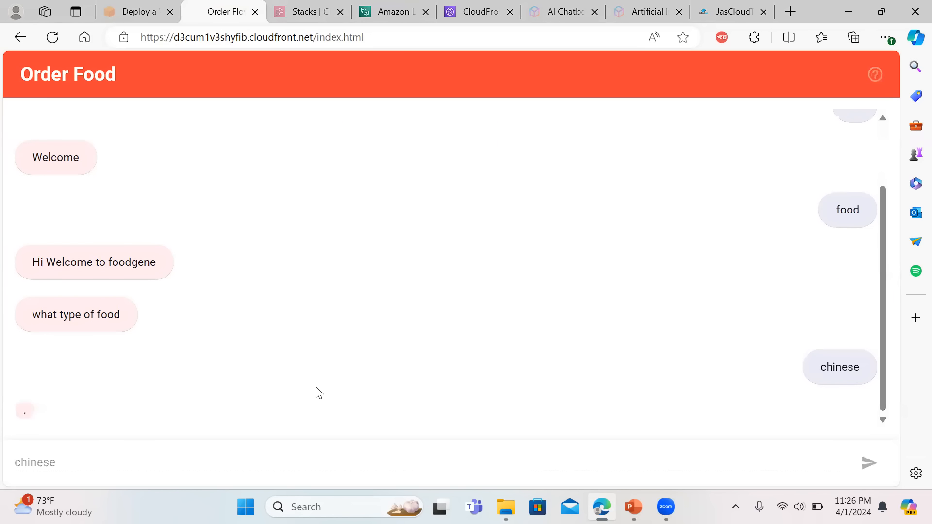
text(90)
key(Return)
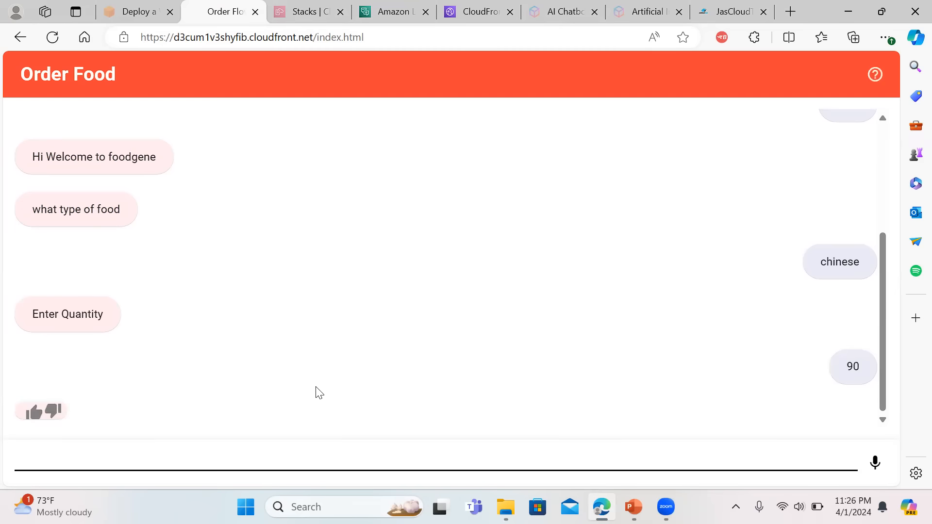
click(41, 416)
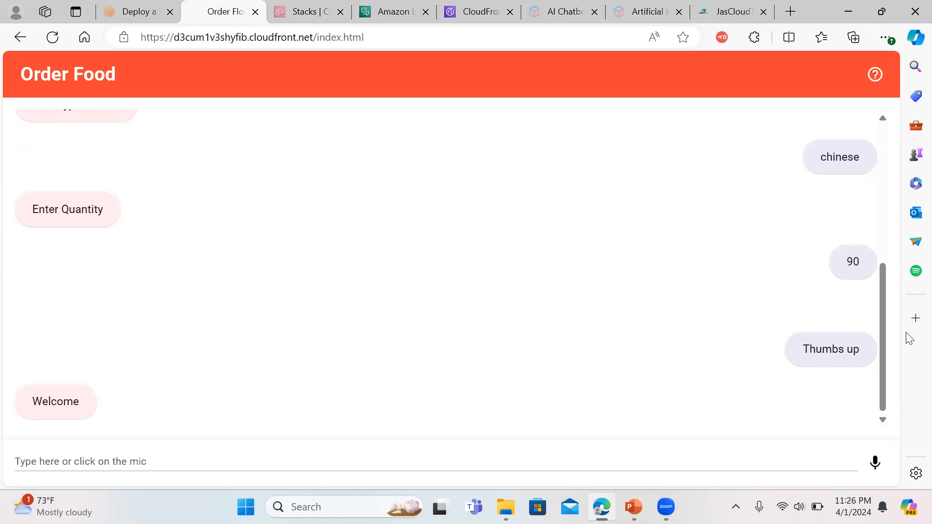
mouse_move(884, 359)
mouse_down()
mouse_move(887, 263)
mouse_move(875, 187)
mouse_move(879, 348)
mouse_up()
click(884, 419)
Create a new invalidation for the jascloudtech.com CloudFront distribution by copying its most recent one, with object path /*
click(468, 8)
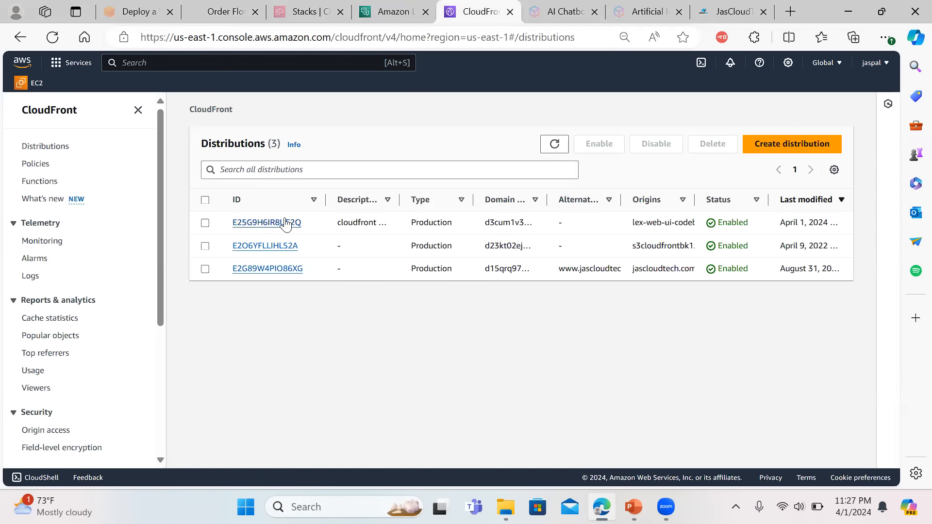
click(260, 270)
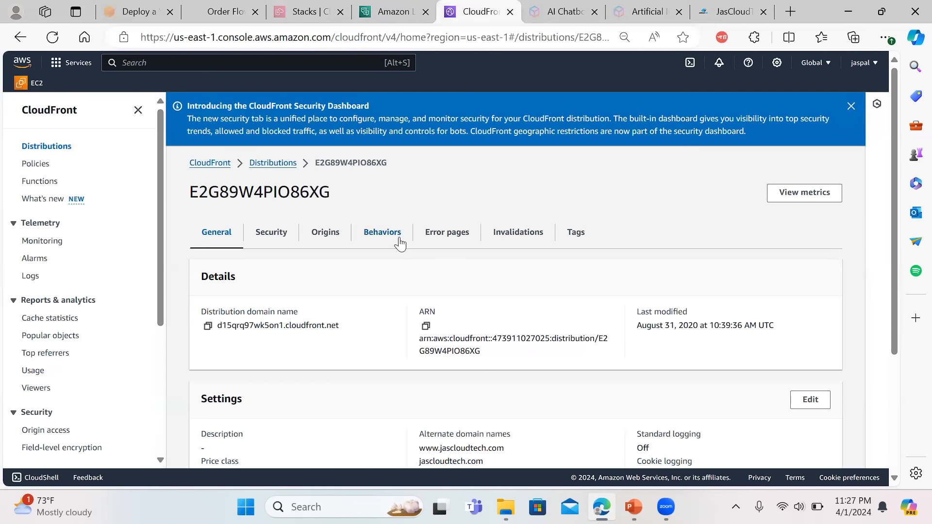
click(515, 243)
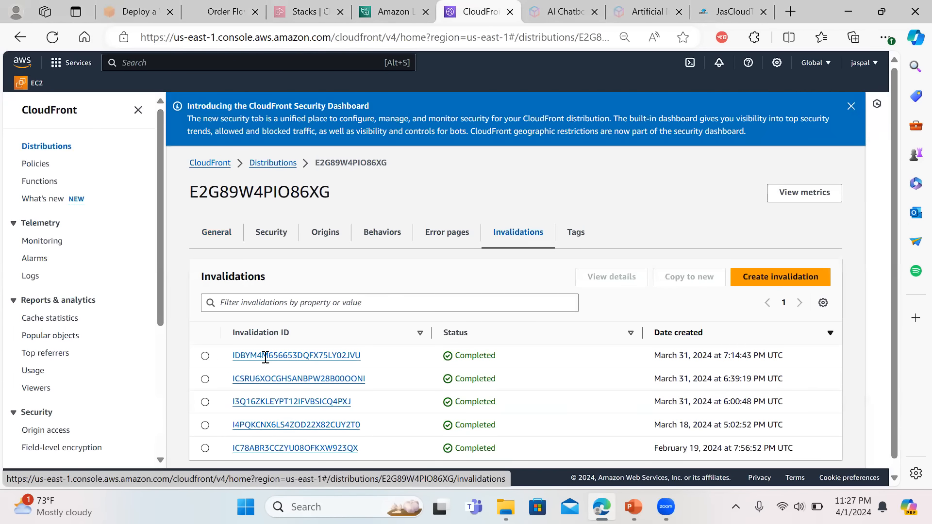
click(305, 357)
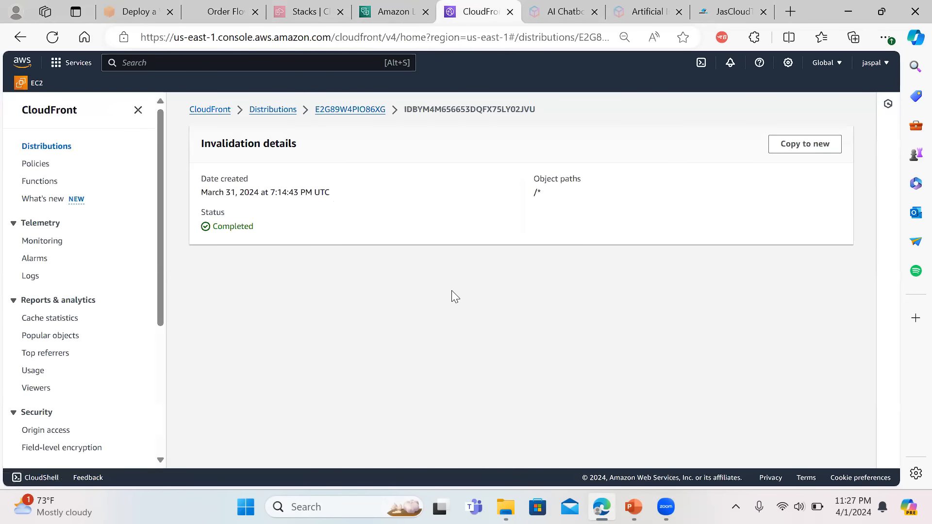
click(789, 144)
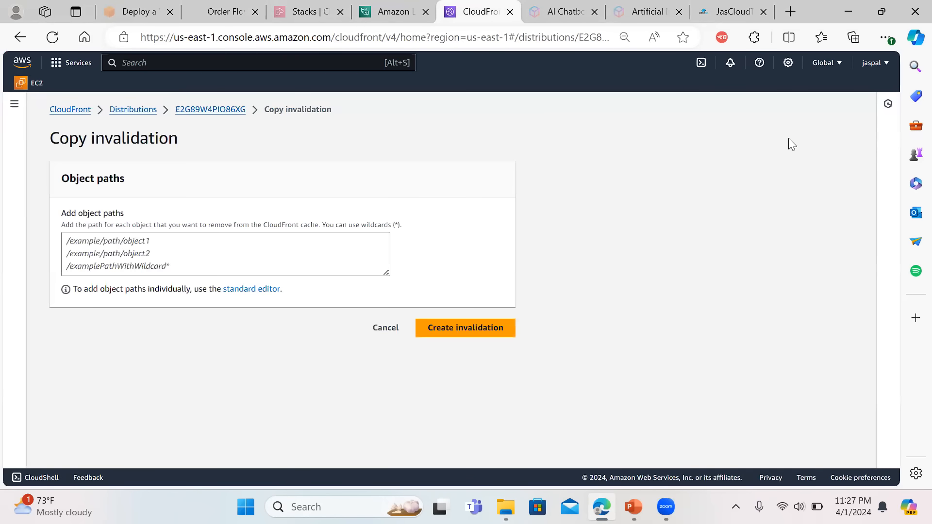
click(445, 327)
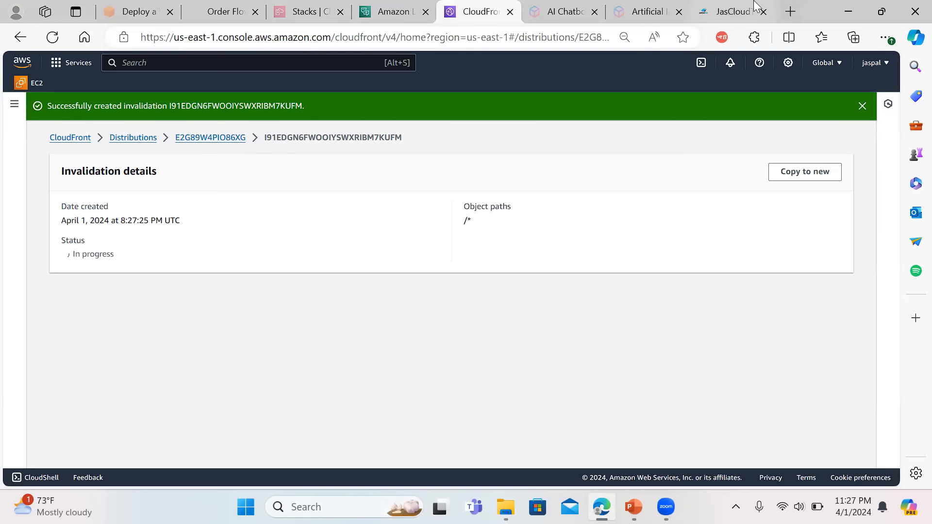
Check the new invalidation's status in CloudFront and reload the JasCloudTech website's index.html page
click(729, 6)
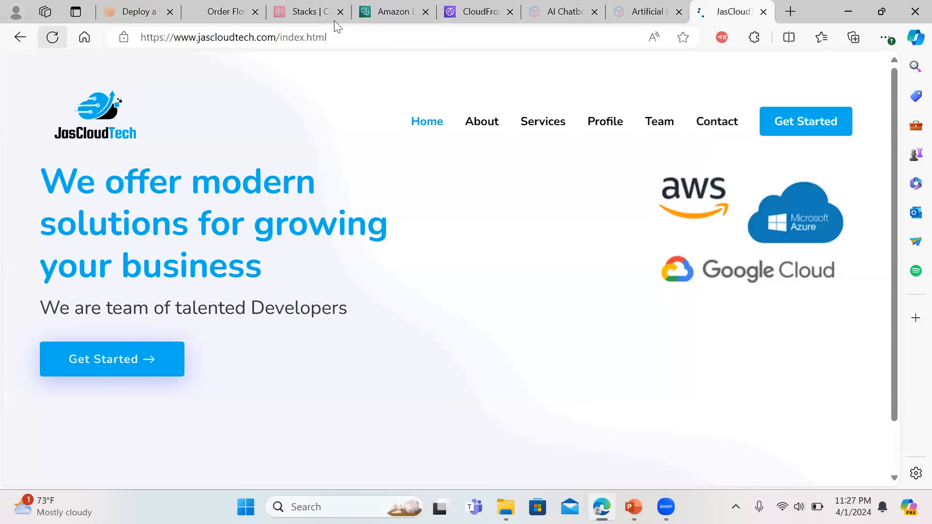
click(479, 7)
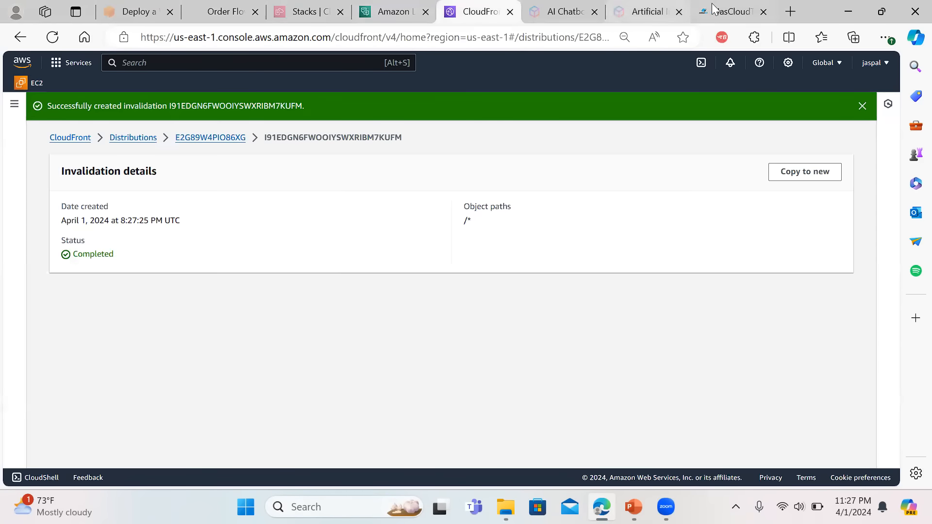
click(723, 9)
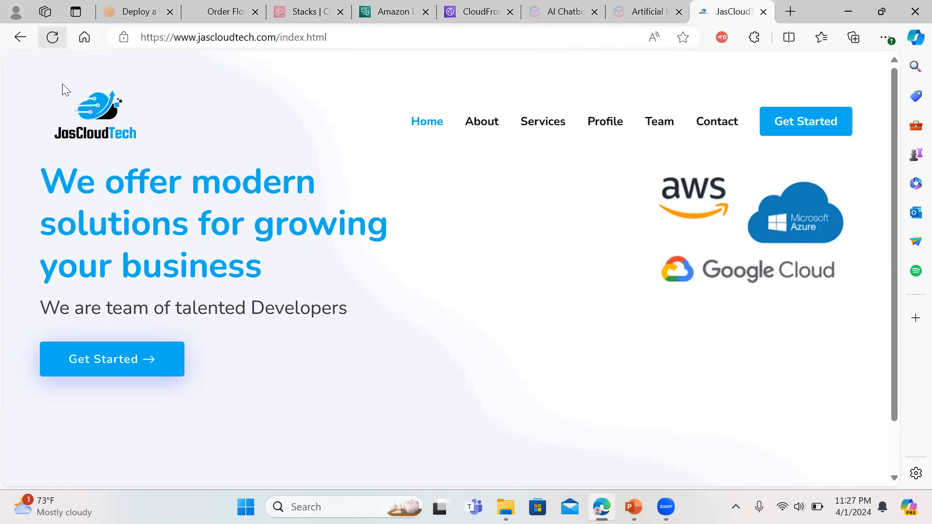
click(56, 40)
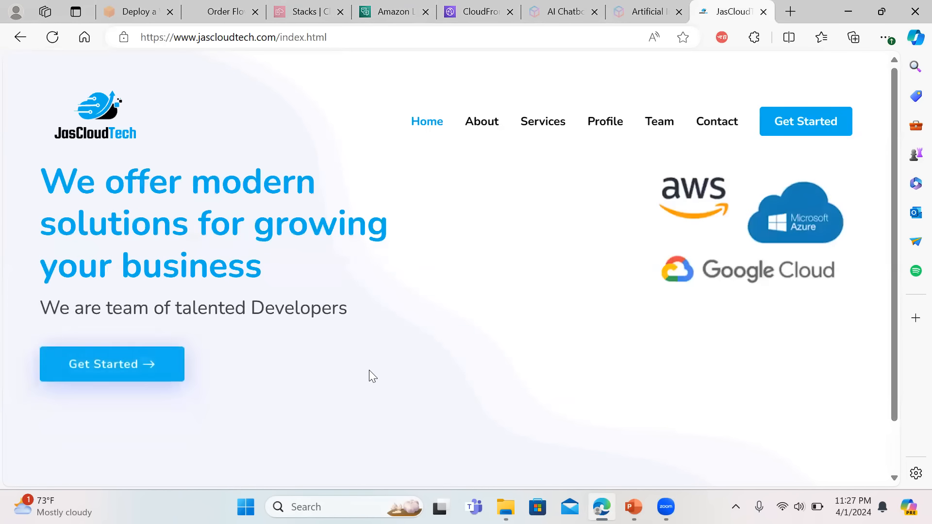
Inspect the website's developer console for lex web ui initialization messages, close the developer tools, and minimize the Order Food chat window
right_click(401, 373)
click(443, 357)
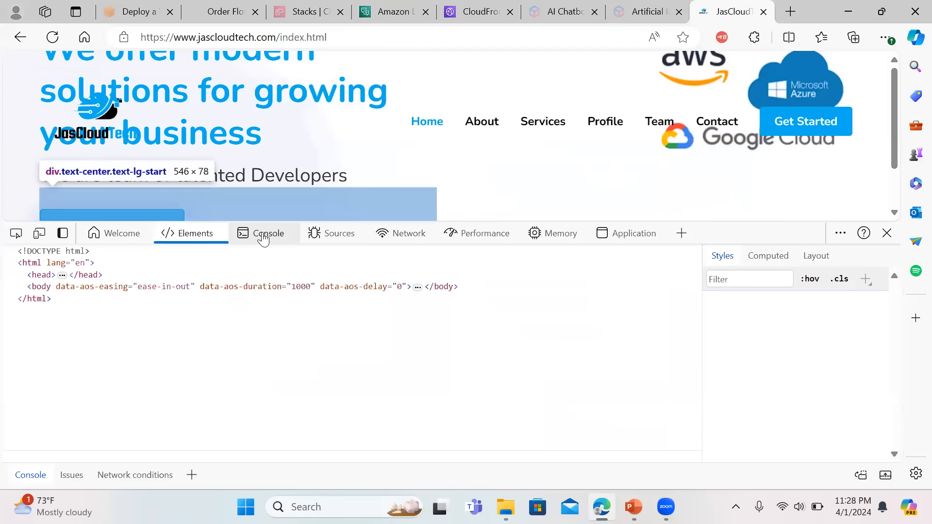
click(266, 240)
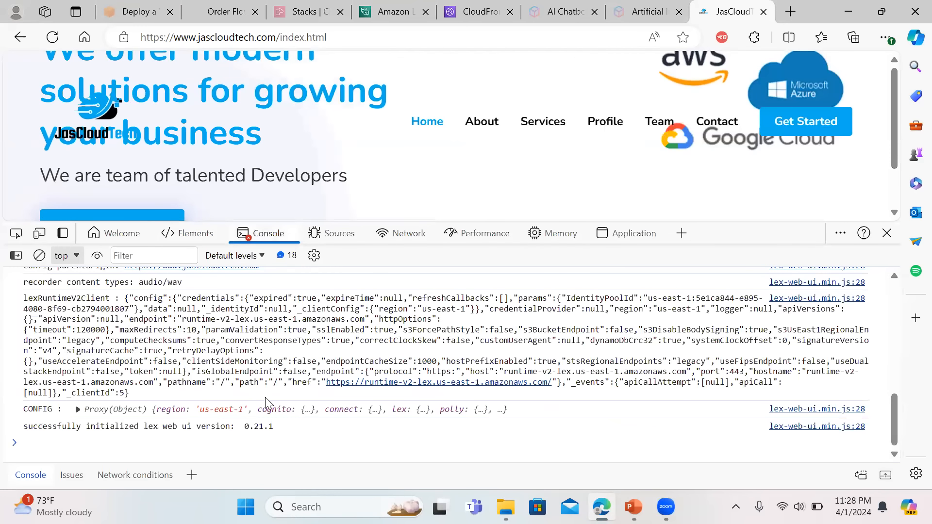
drag(47, 427, 190, 435)
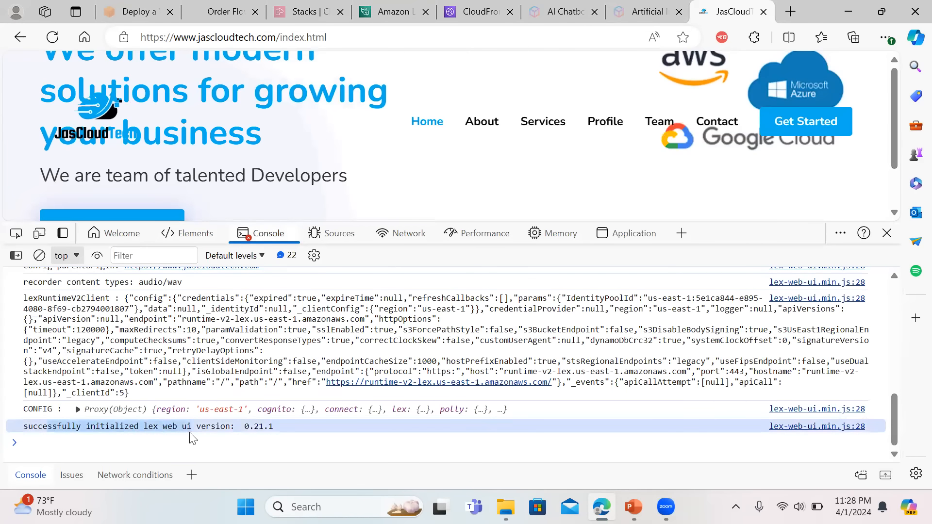
click(887, 233)
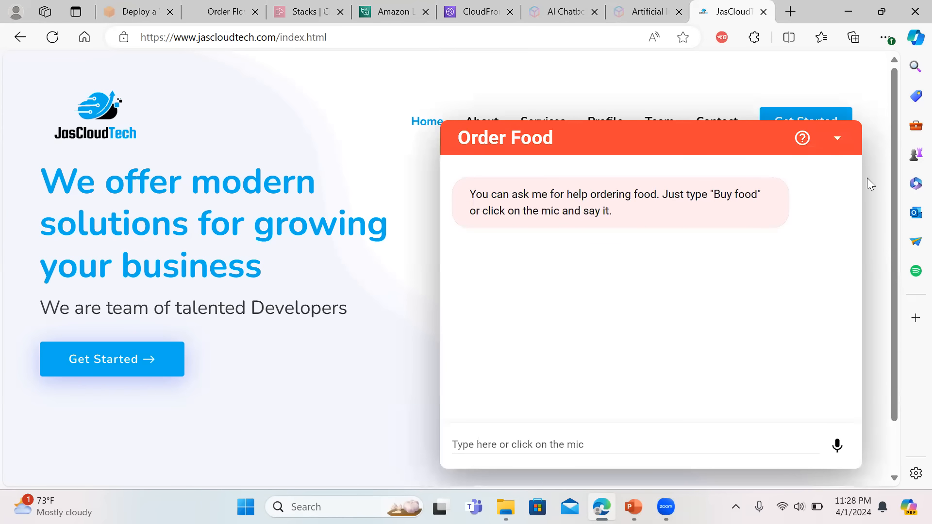
click(839, 139)
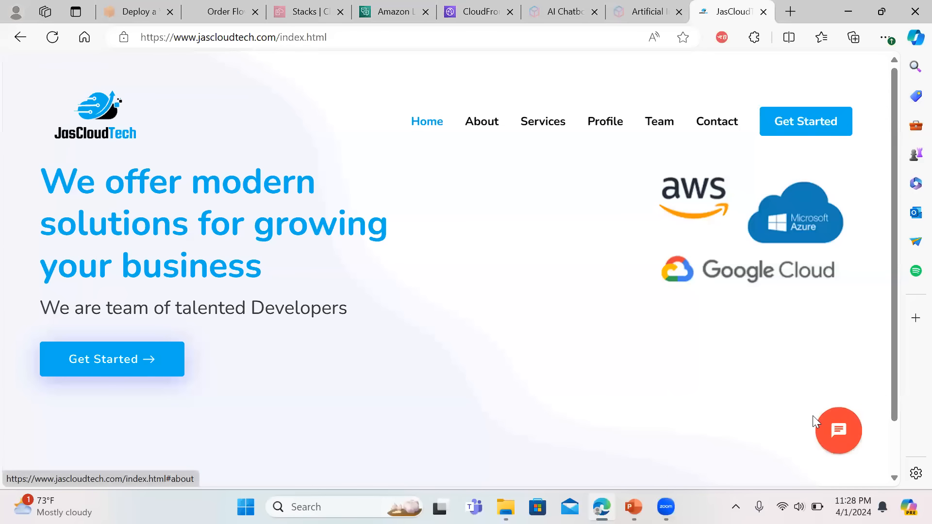
Open the Order Food chat window on the JasCloudTech website, start its voice input and stop listening
click(833, 433)
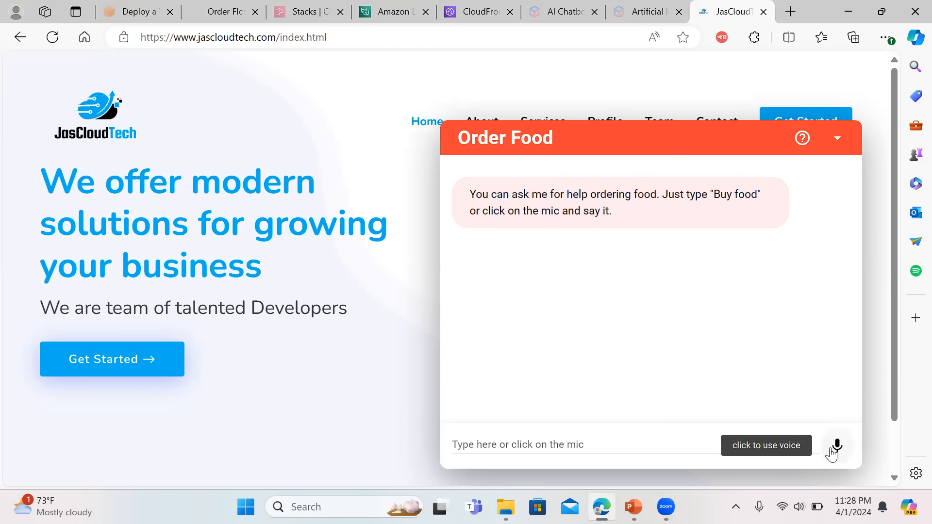
click(837, 449)
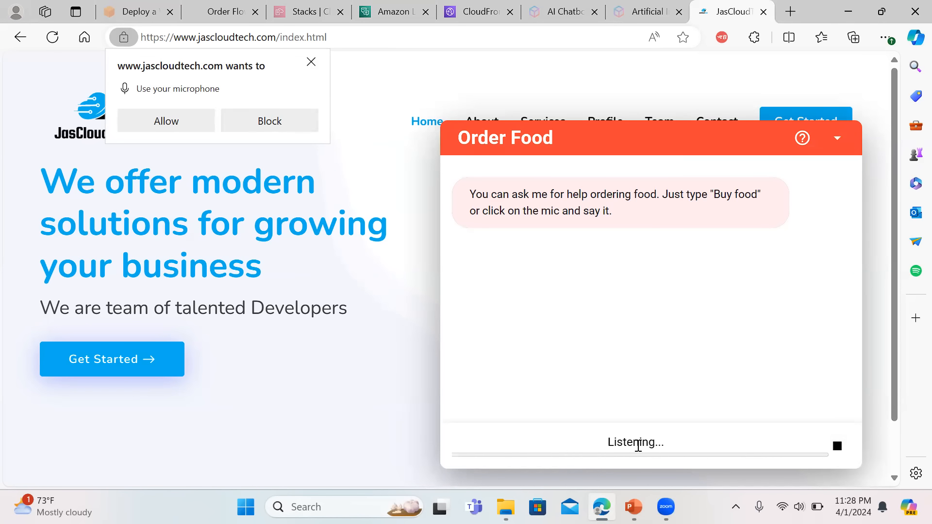
click(838, 446)
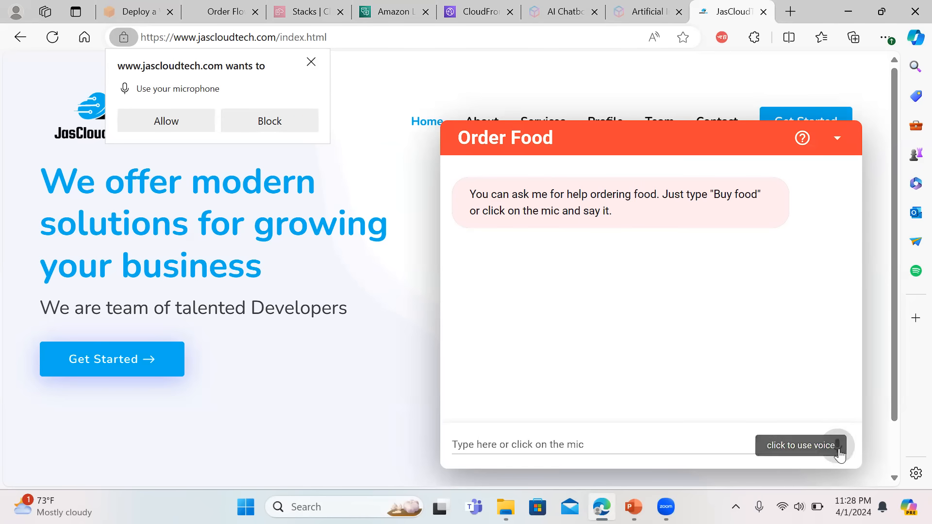
Greet the Order Food chatbot with "hi" and start an order by sending "food"
click(625, 432)
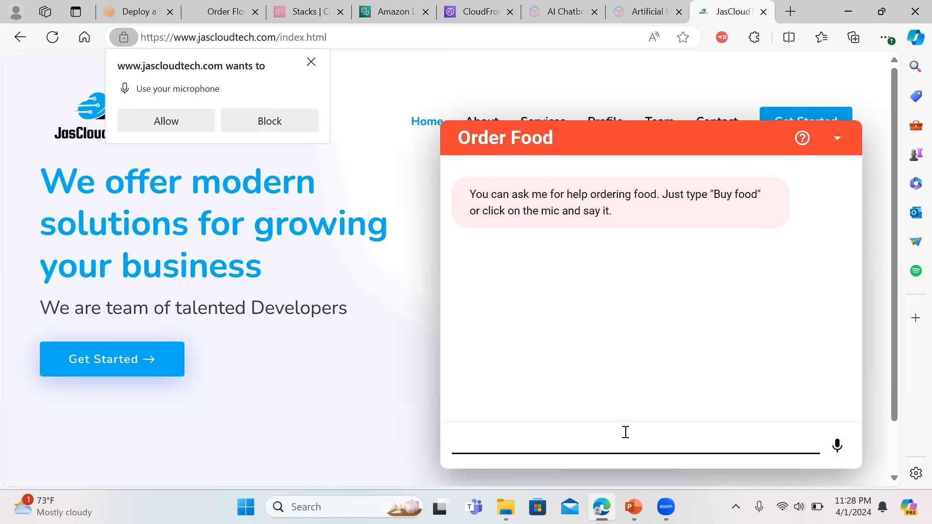
text(hi)
key(Return)
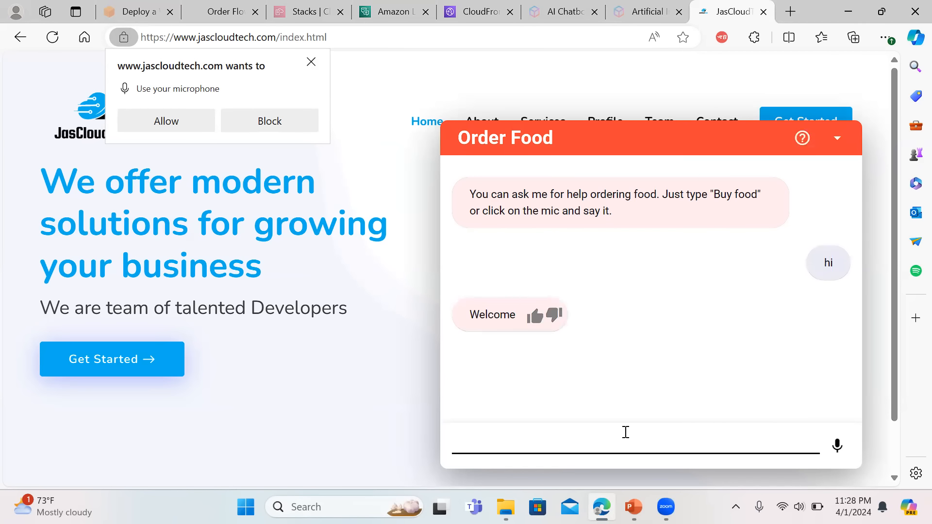
text(food)
key(Return)
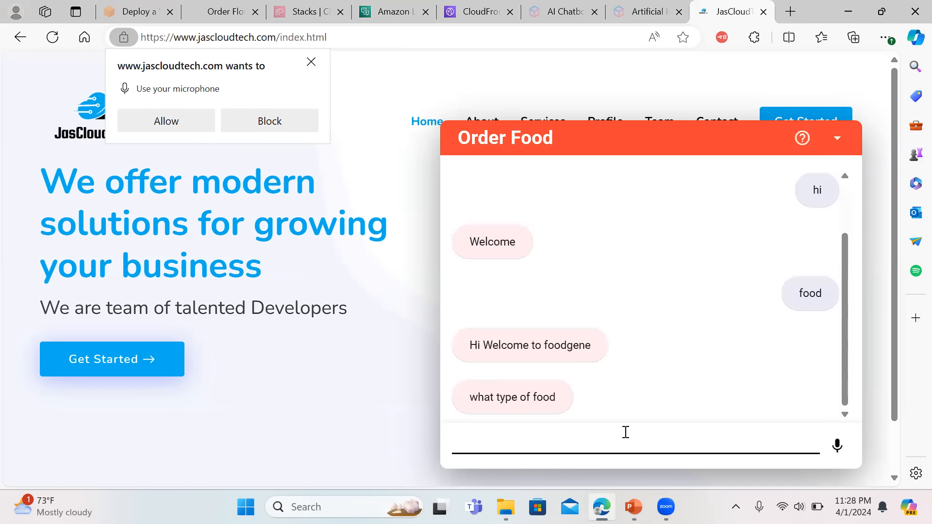
Answer the chatbot's food type and quantity questions with "indian" and 5, and give the final reply a thumbs up
text(indian)
key(Return)
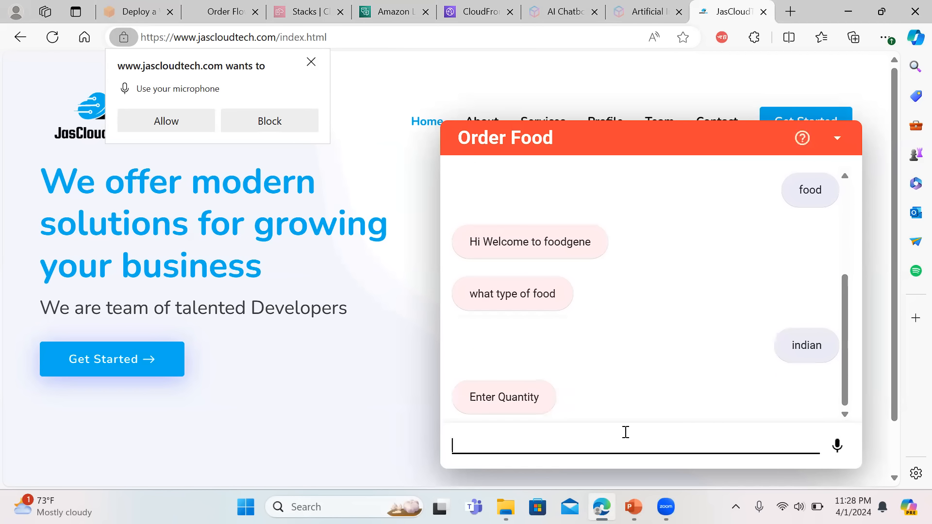
text(5)
key(Return)
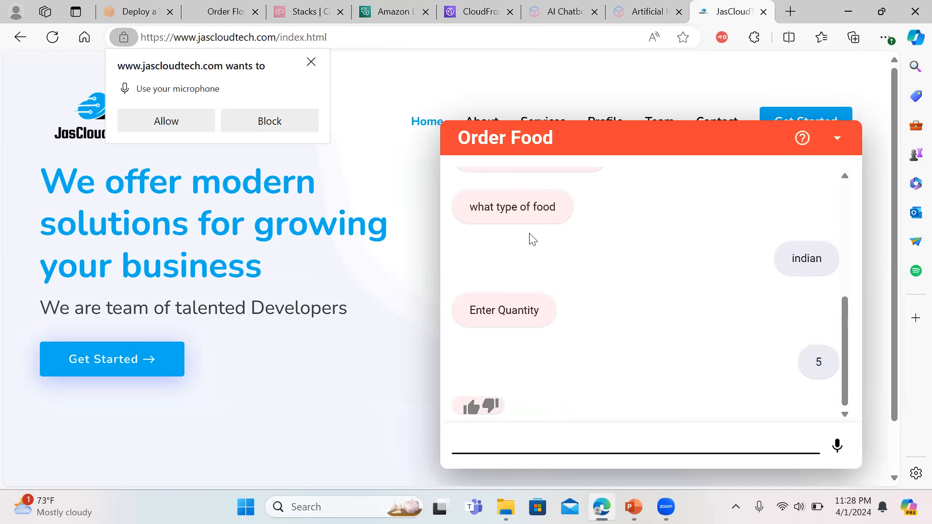
click(471, 408)
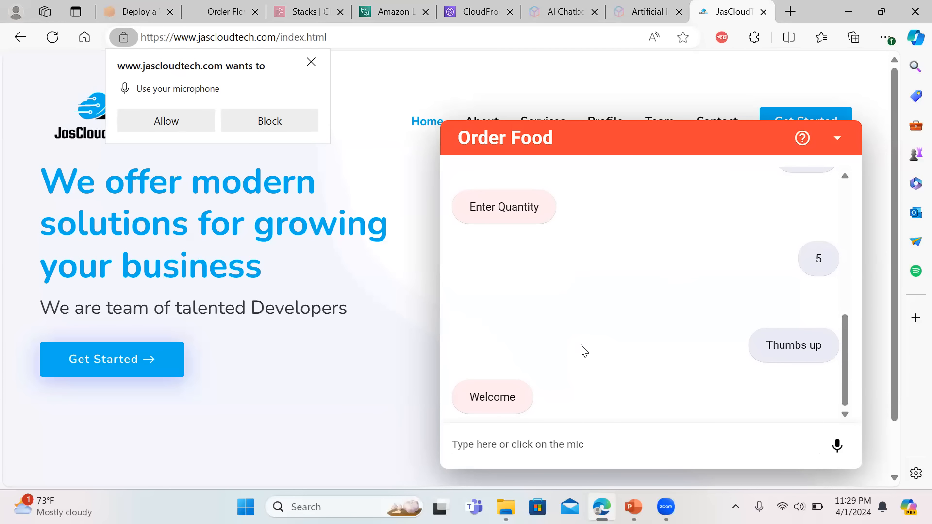
click(838, 142)
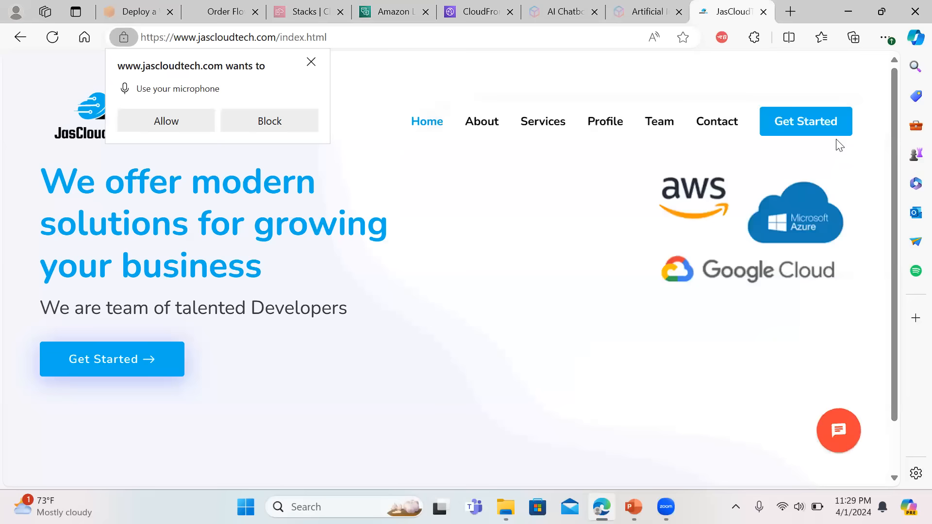
click(276, 124)
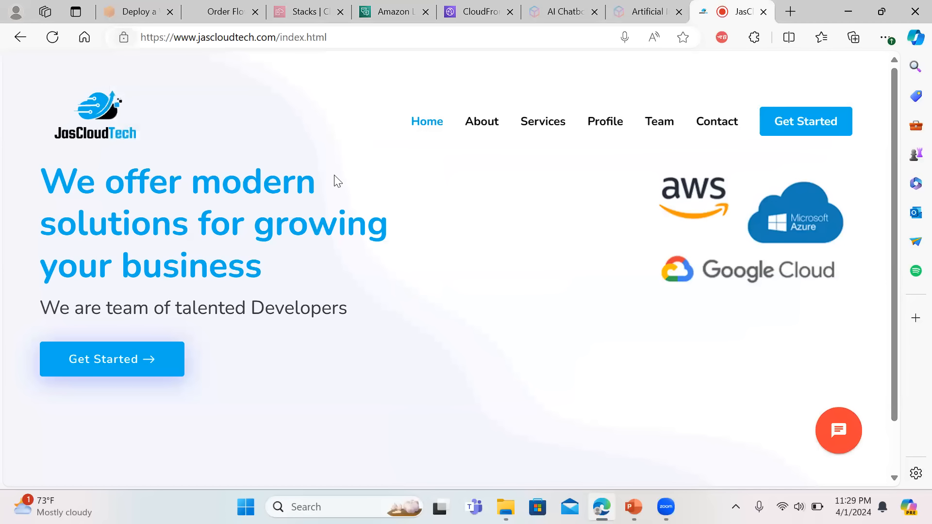
Switch to the AWS CloudFormation console and reload its list of stacks
click(301, 7)
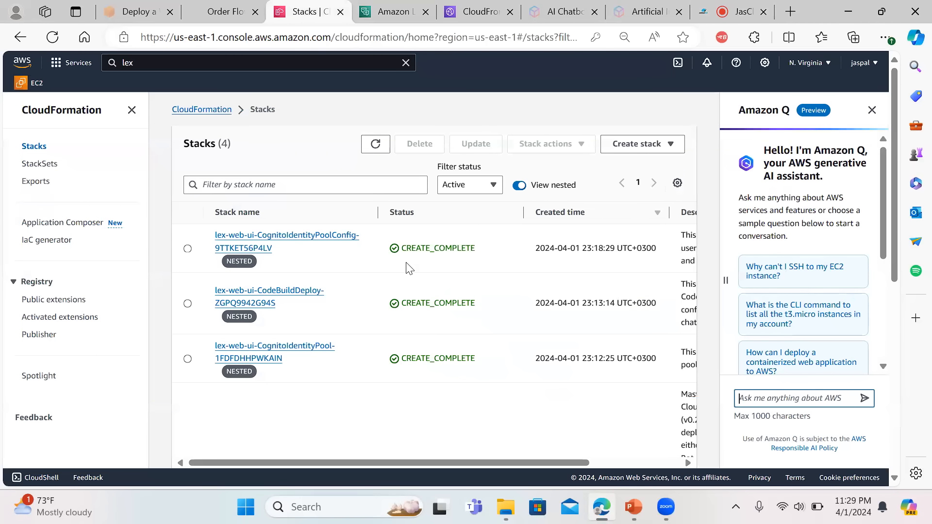
click(39, 148)
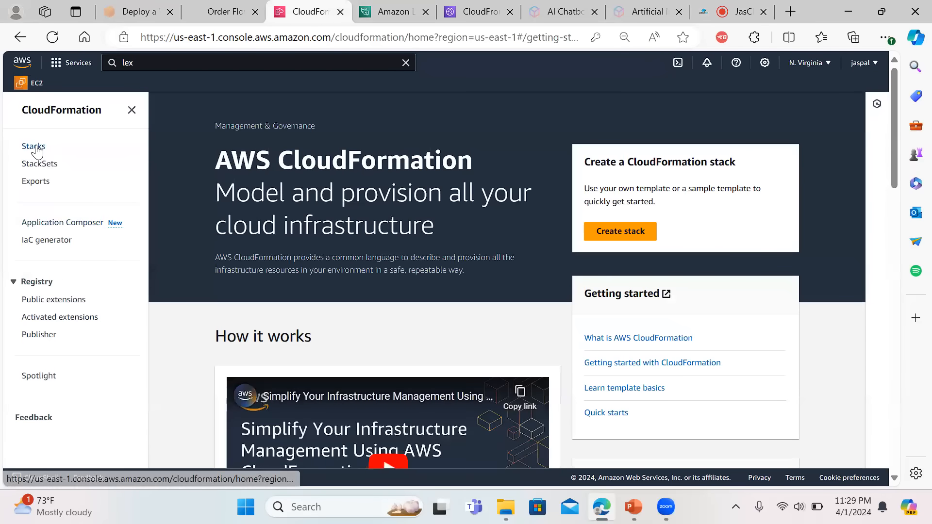
click(35, 147)
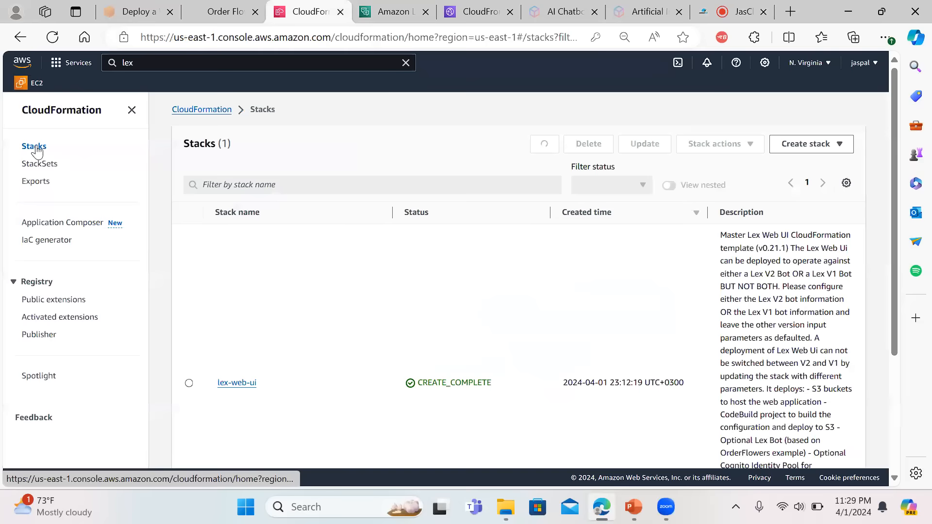
Delete the parent lex-web-ui stack together with its resources and confirm the permanent deletion
click(188, 348)
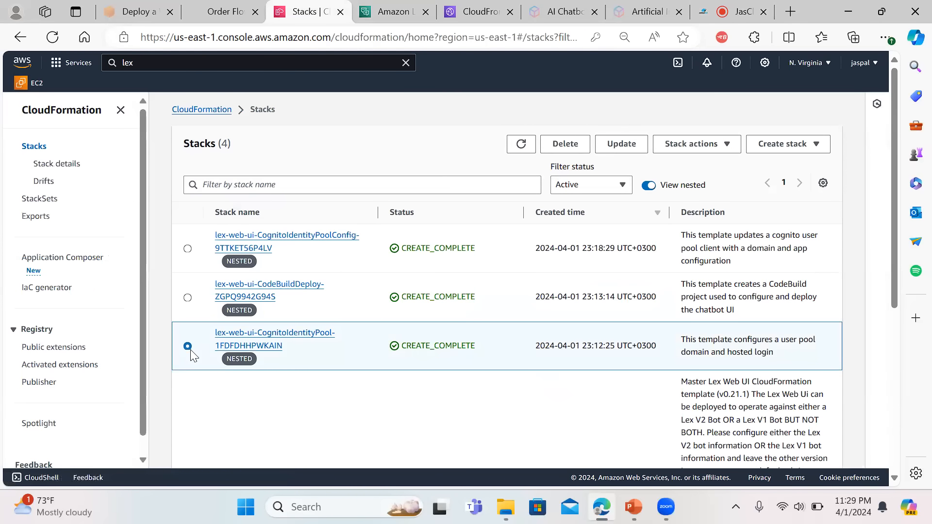
drag(895, 240, 887, 327)
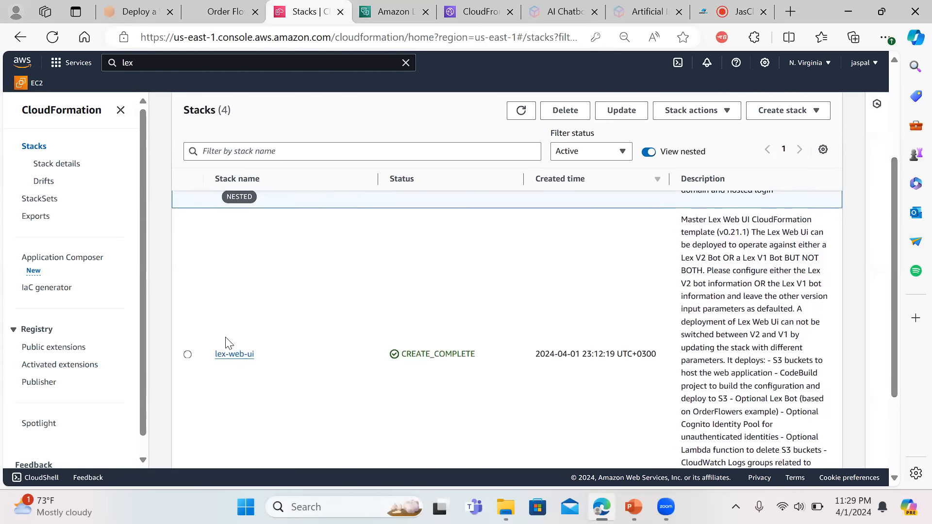
click(187, 355)
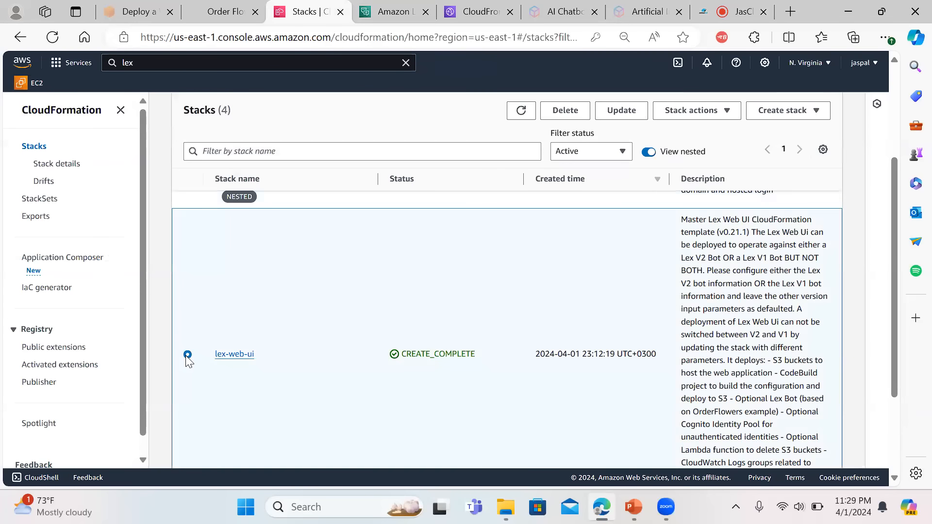
drag(891, 317, 911, 186)
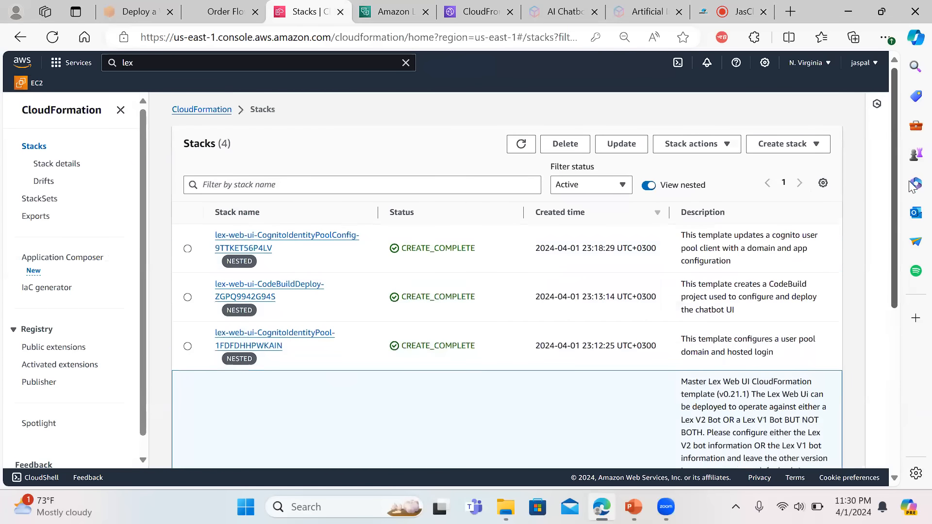
click(581, 145)
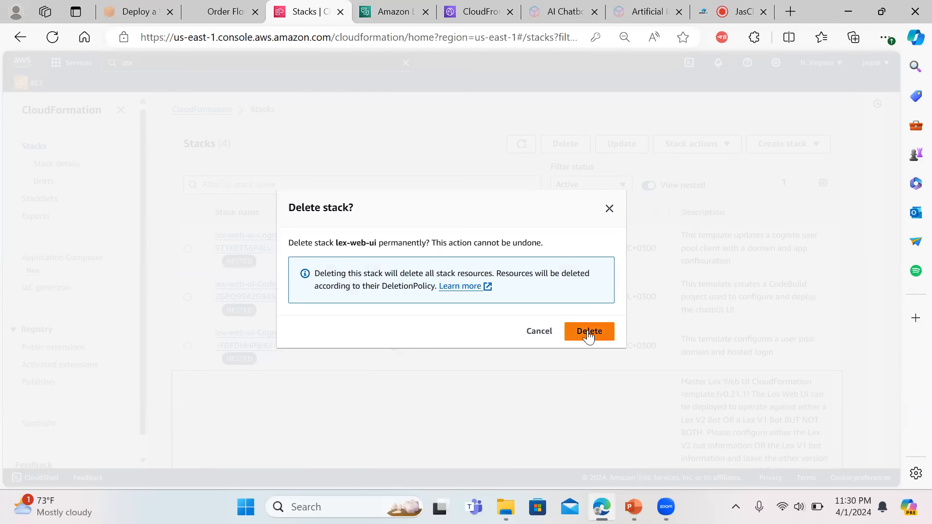
click(589, 331)
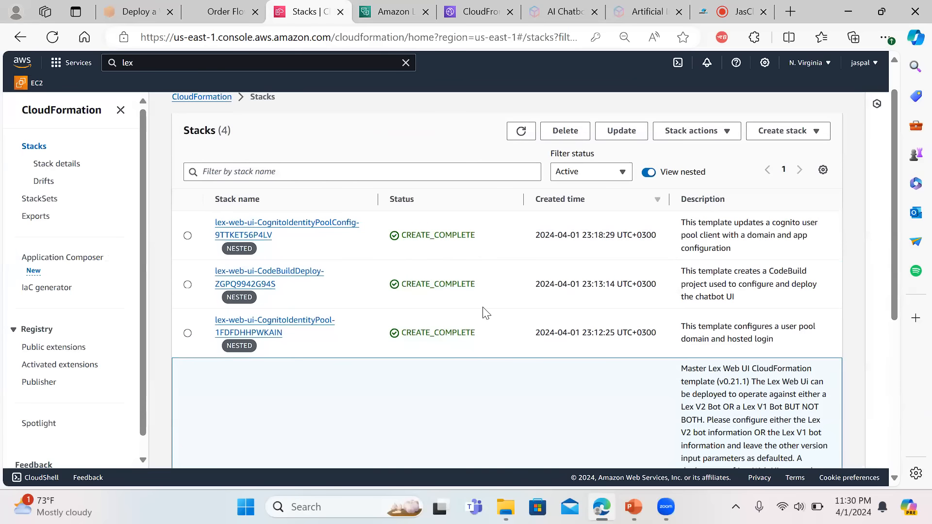